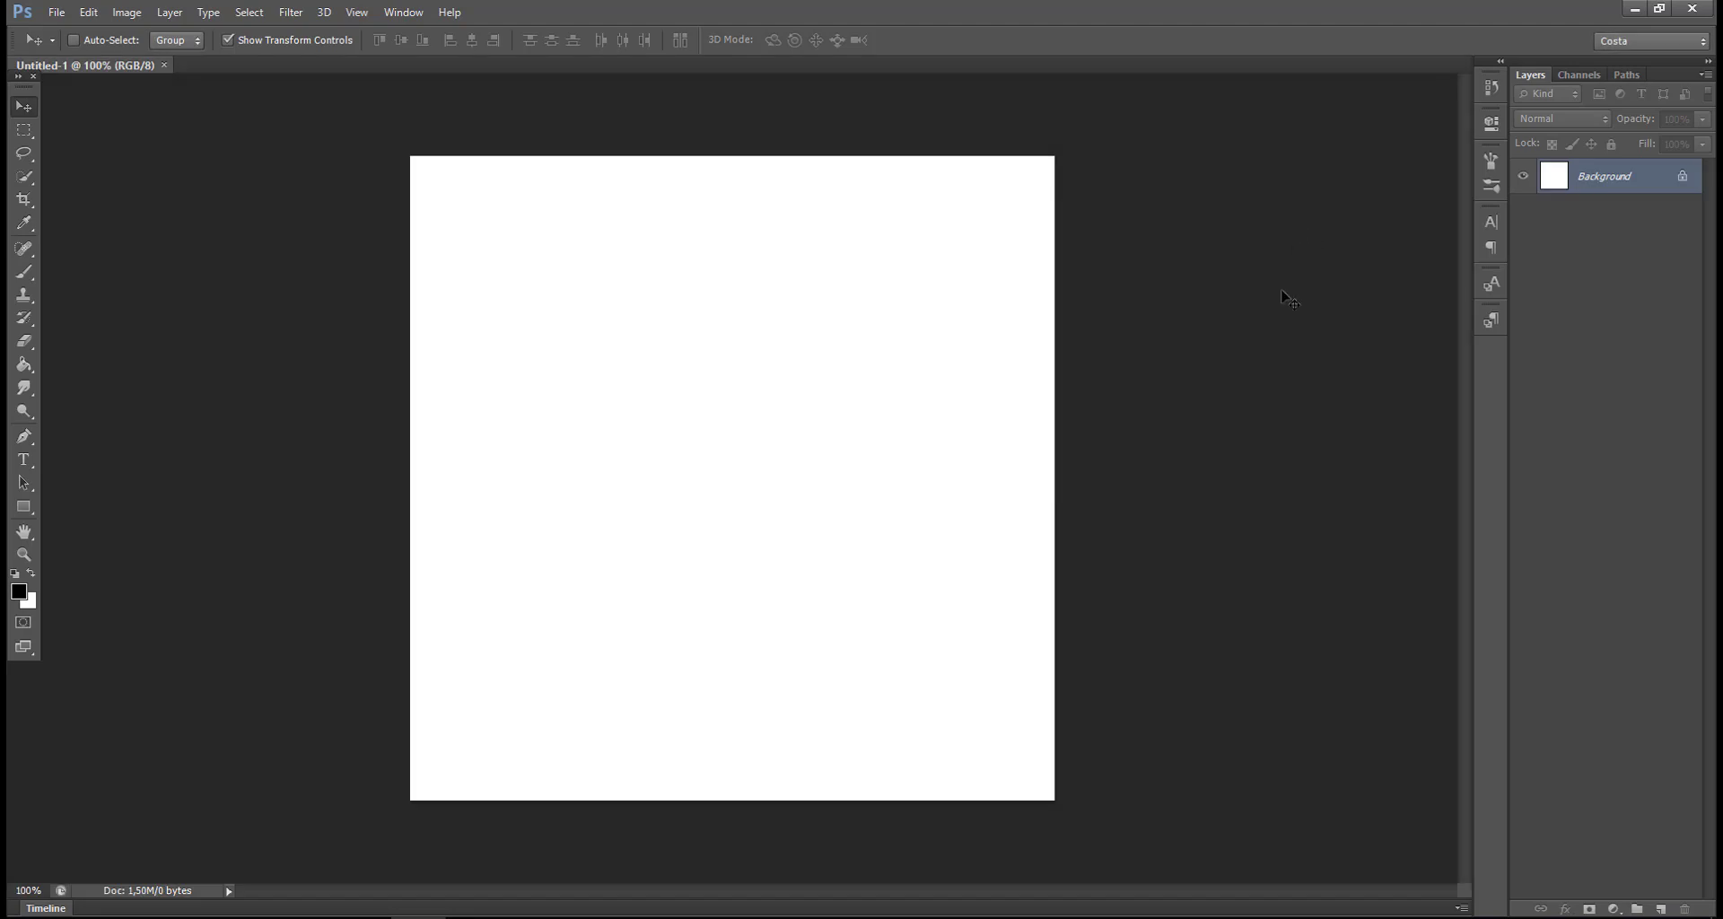
Convert the background into a regular layer and add the text "LUPTA PENTRU PROGRES, NU PENTRU PERFECTIUNE." across the canvas's middle.
double_click(1683, 179)
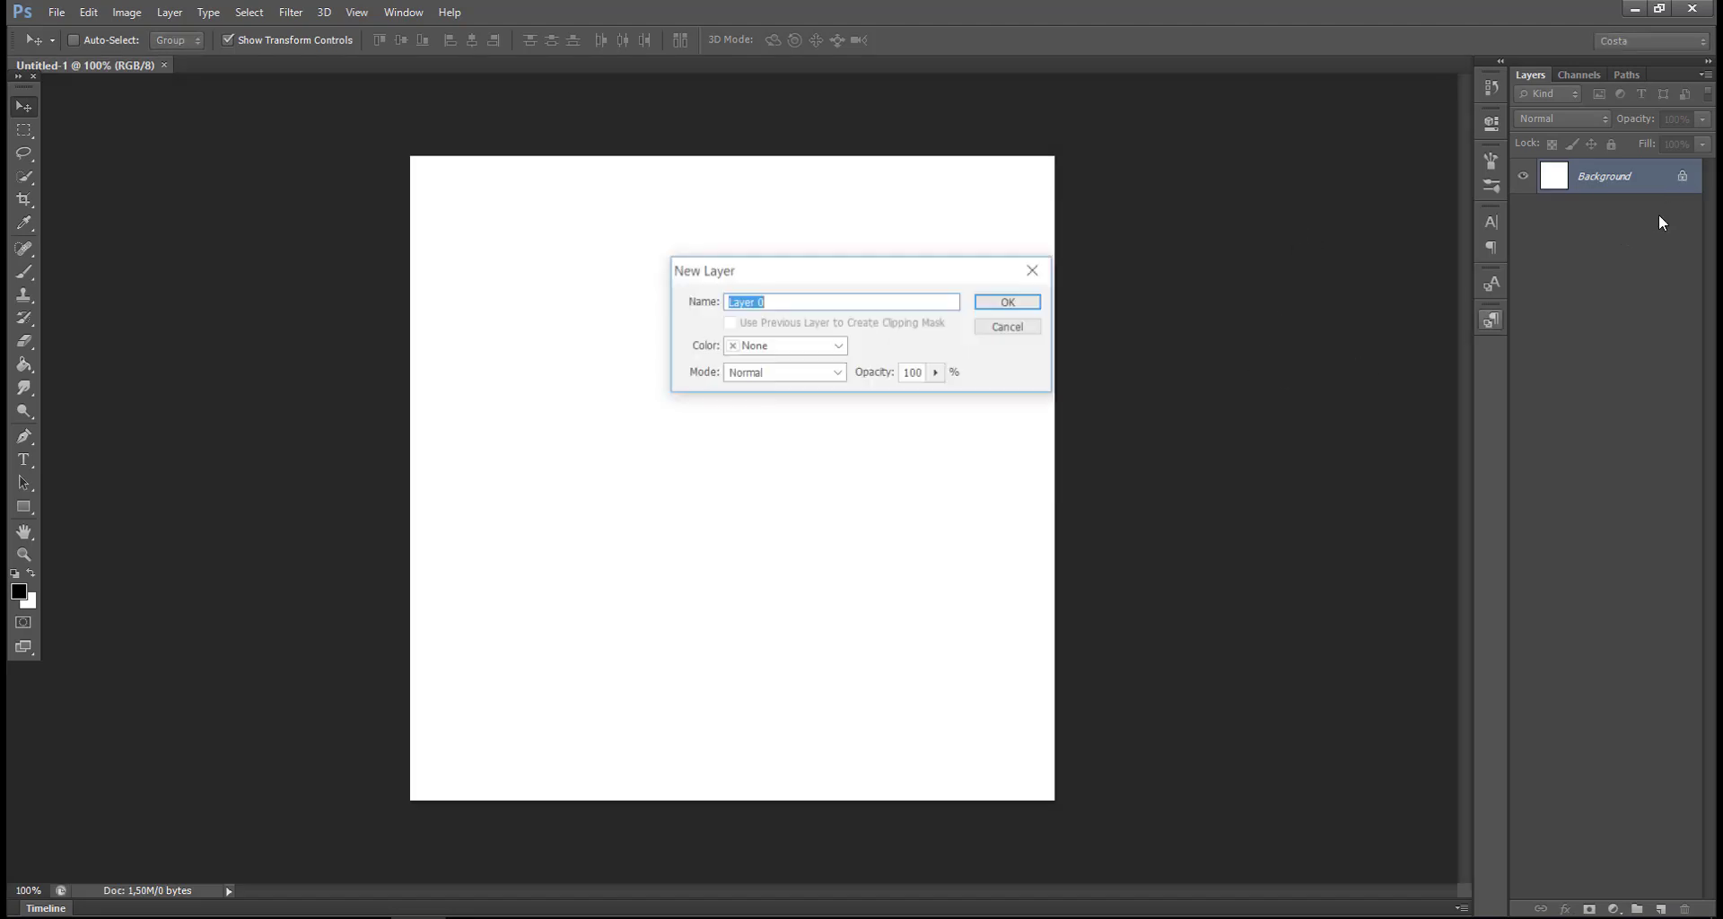
left_click(1012, 299)
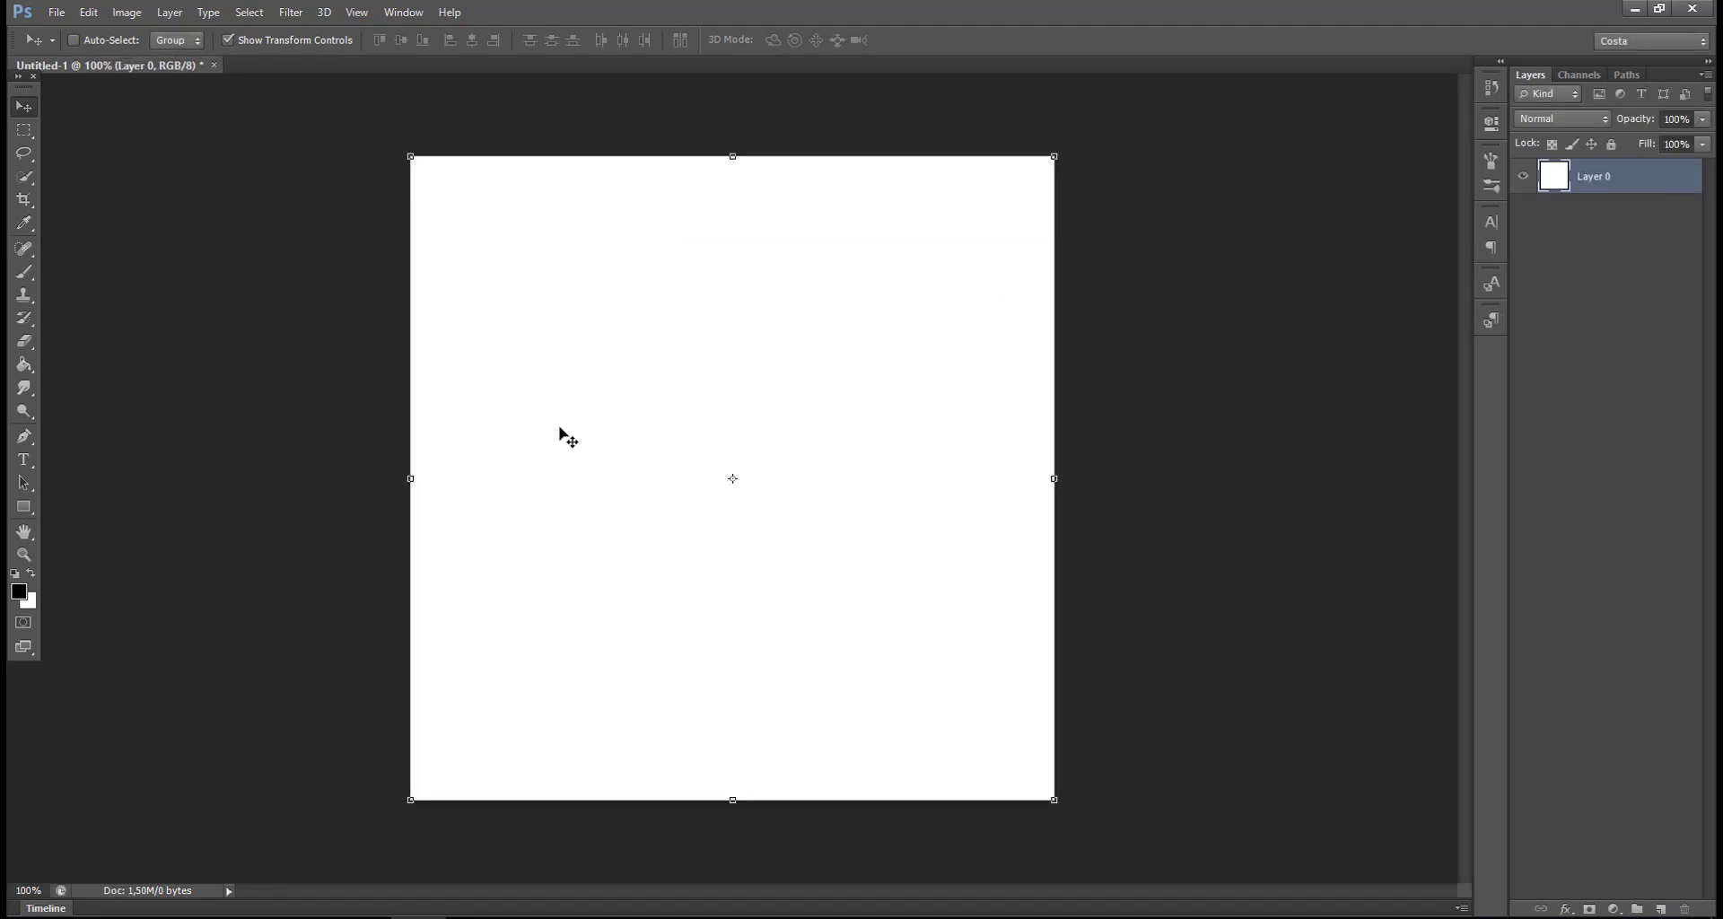
left_click(24, 459)
left_click(723, 479)
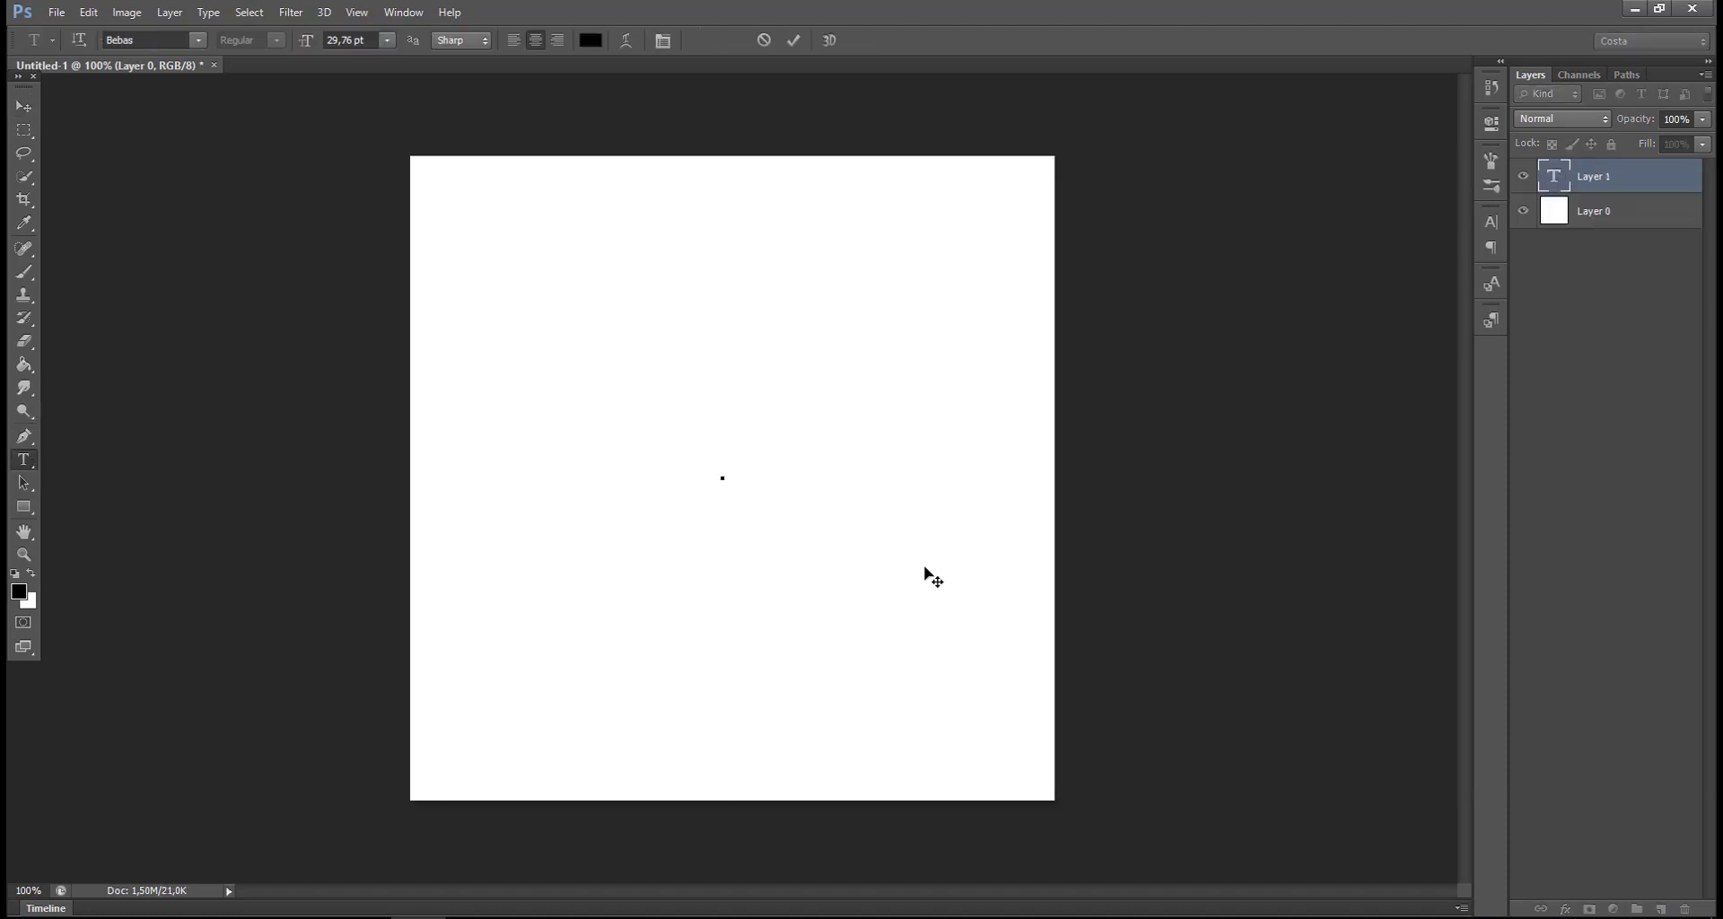
type("LUPTA PENTRU PROGRES, NU PENTRU PERFECTIUNE.")
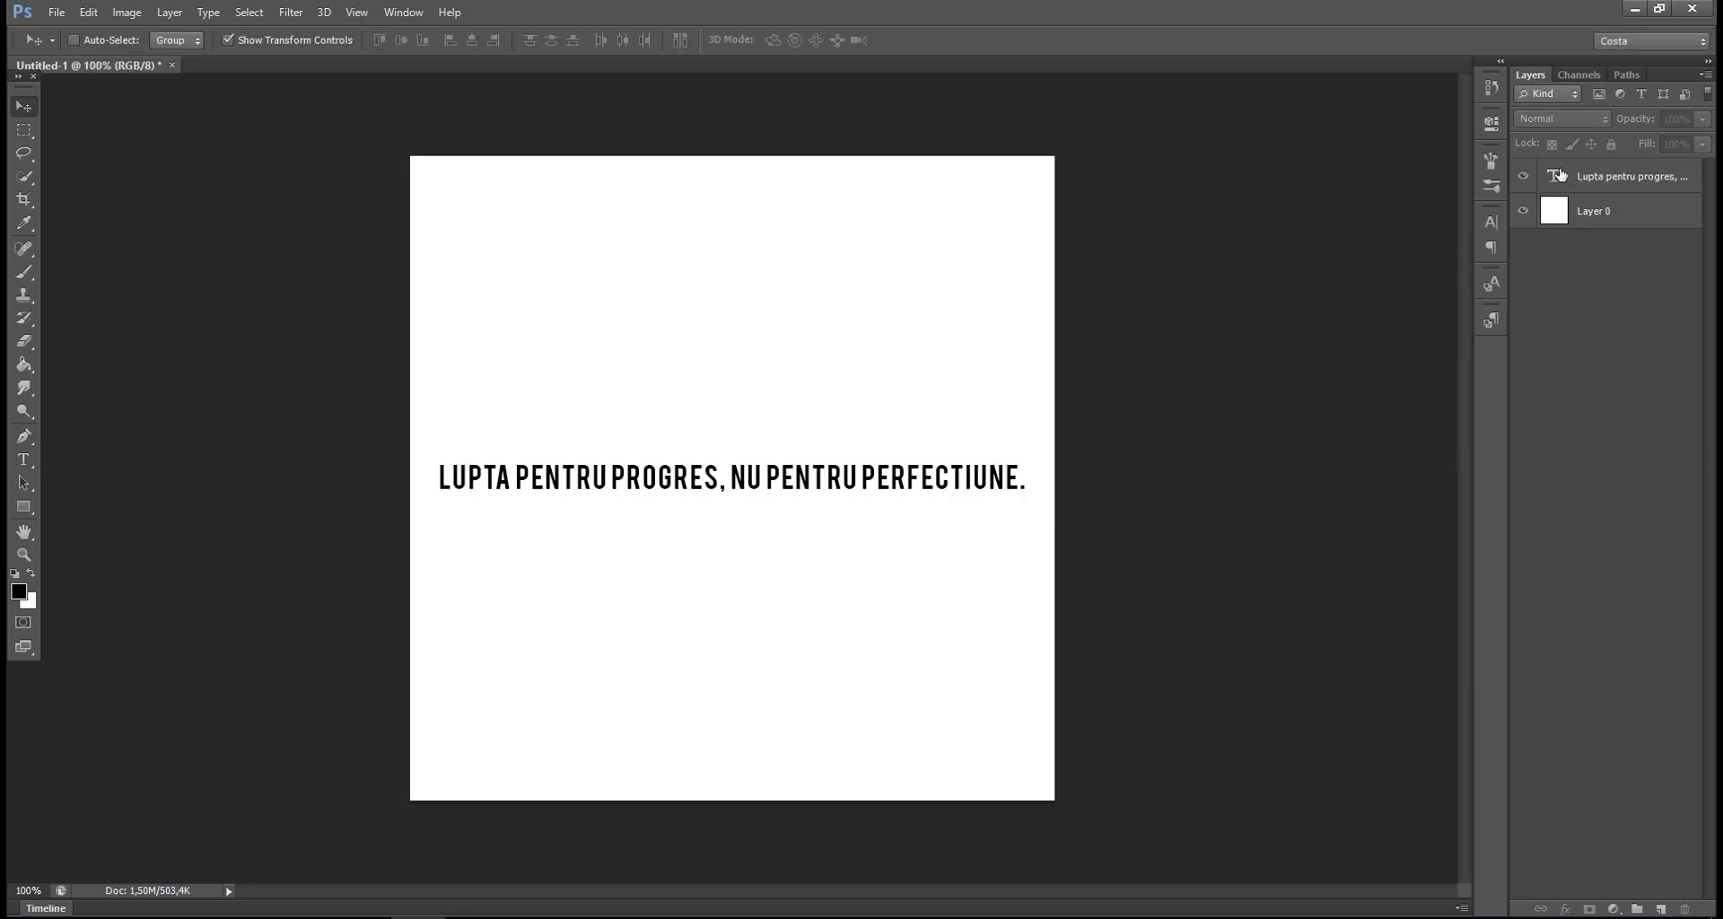
Break the quote into two lines after "PROGRES," and commit the text edit.
double_click(1559, 175)
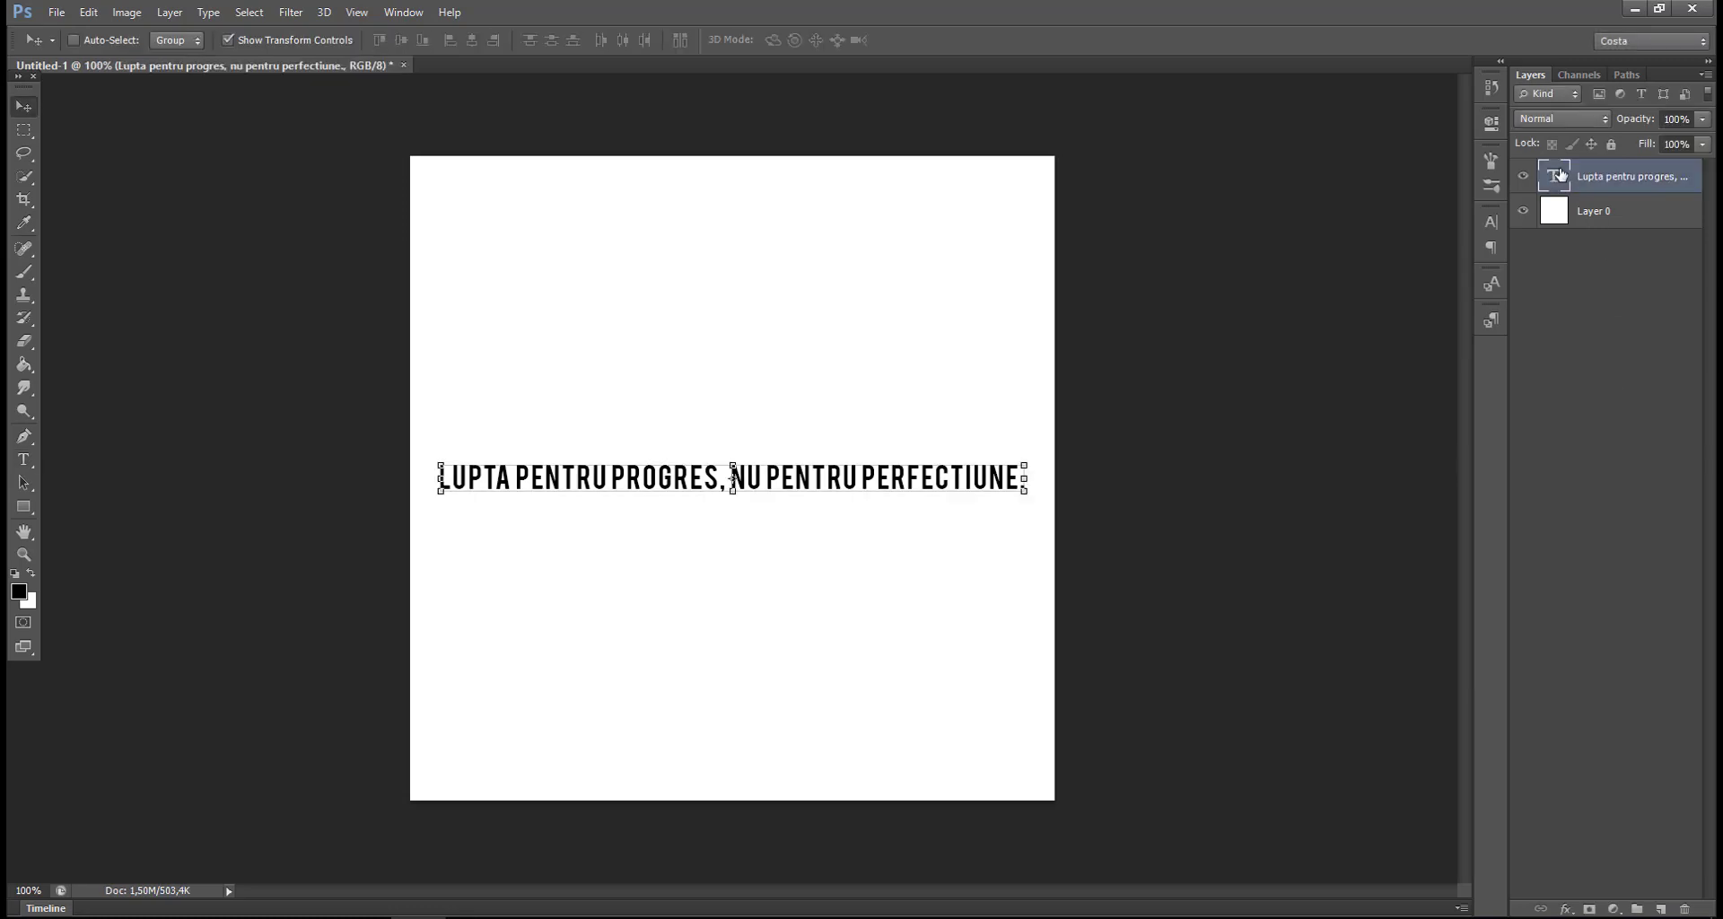
left_click(731, 481)
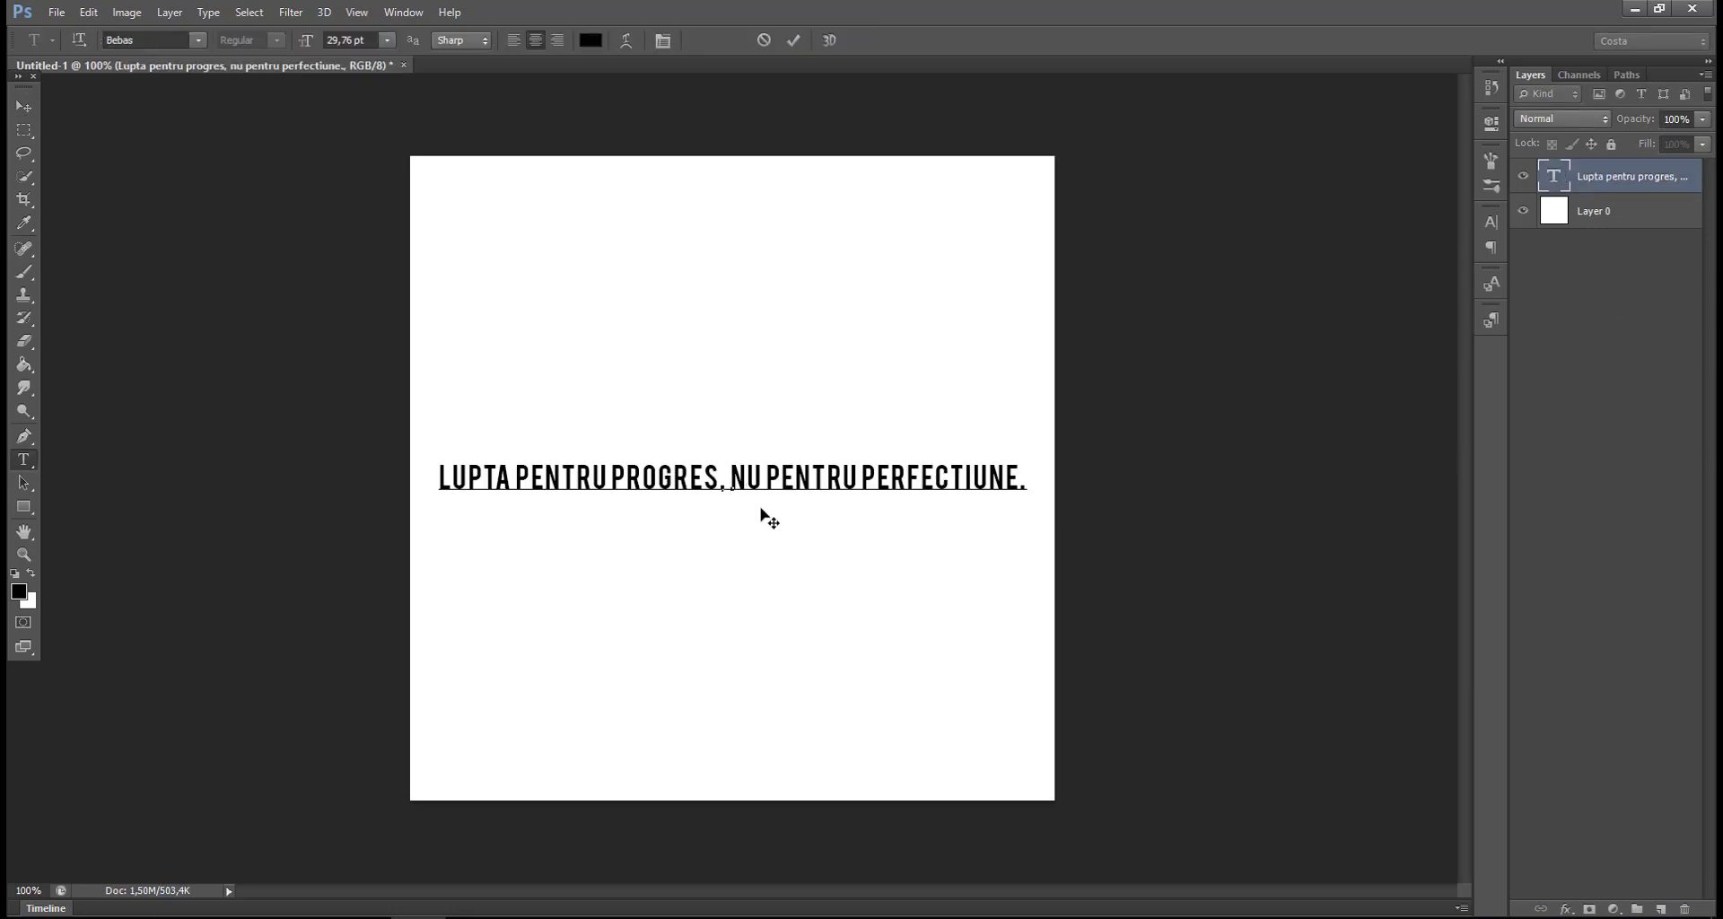
key("Return")
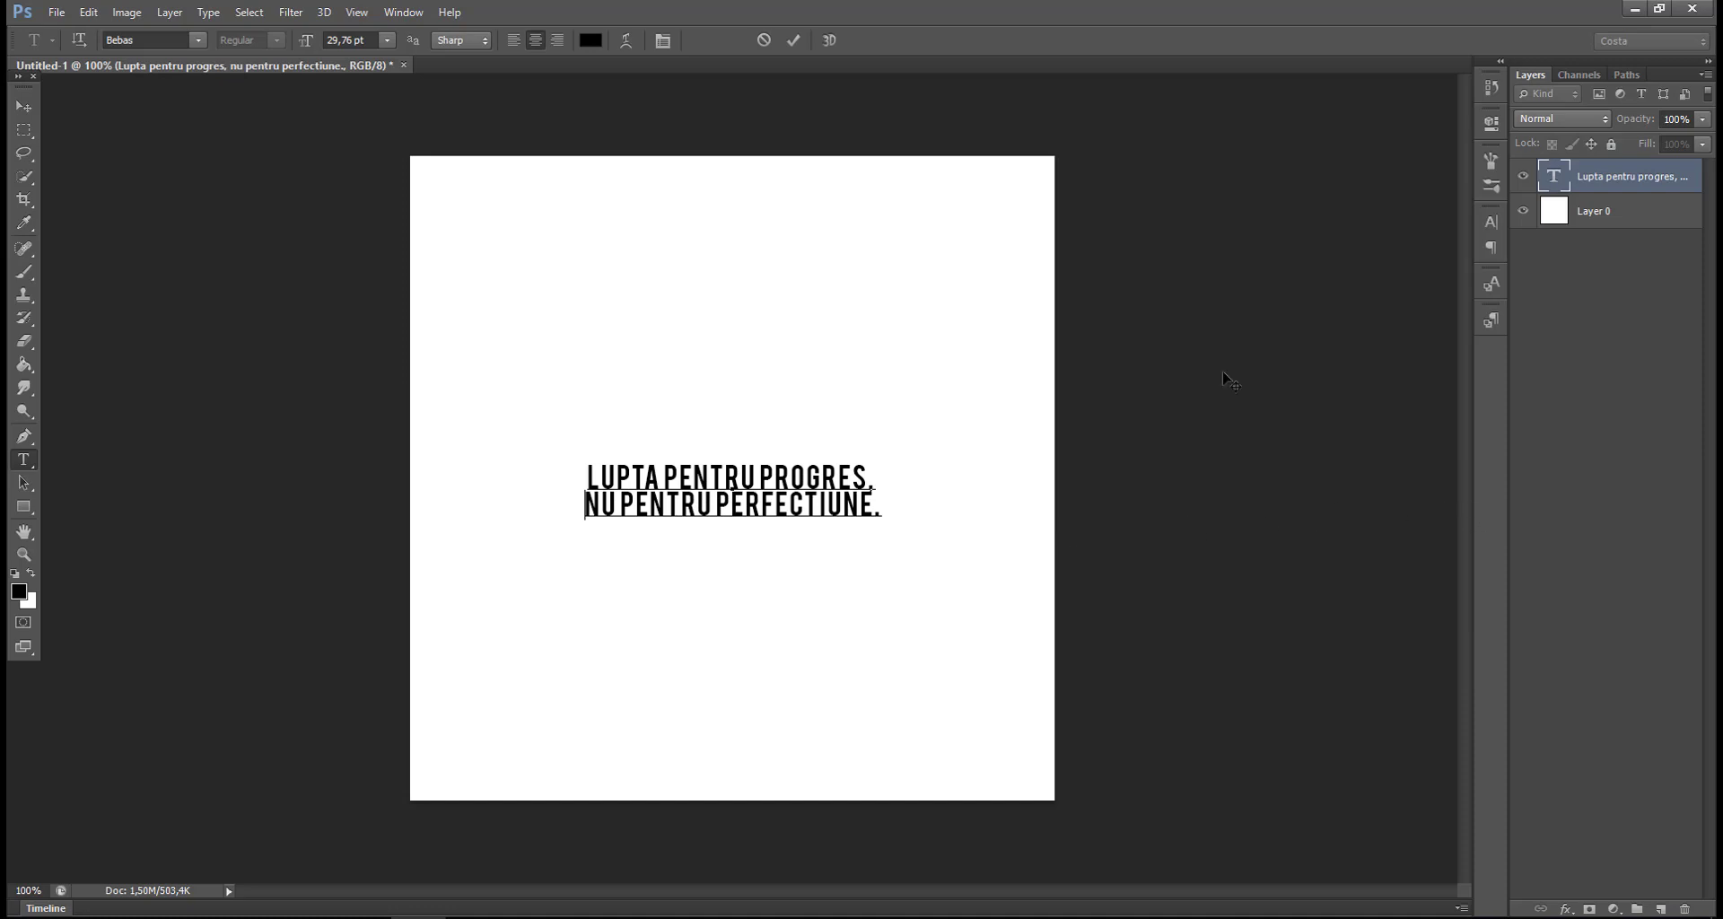
left_click(23, 106)
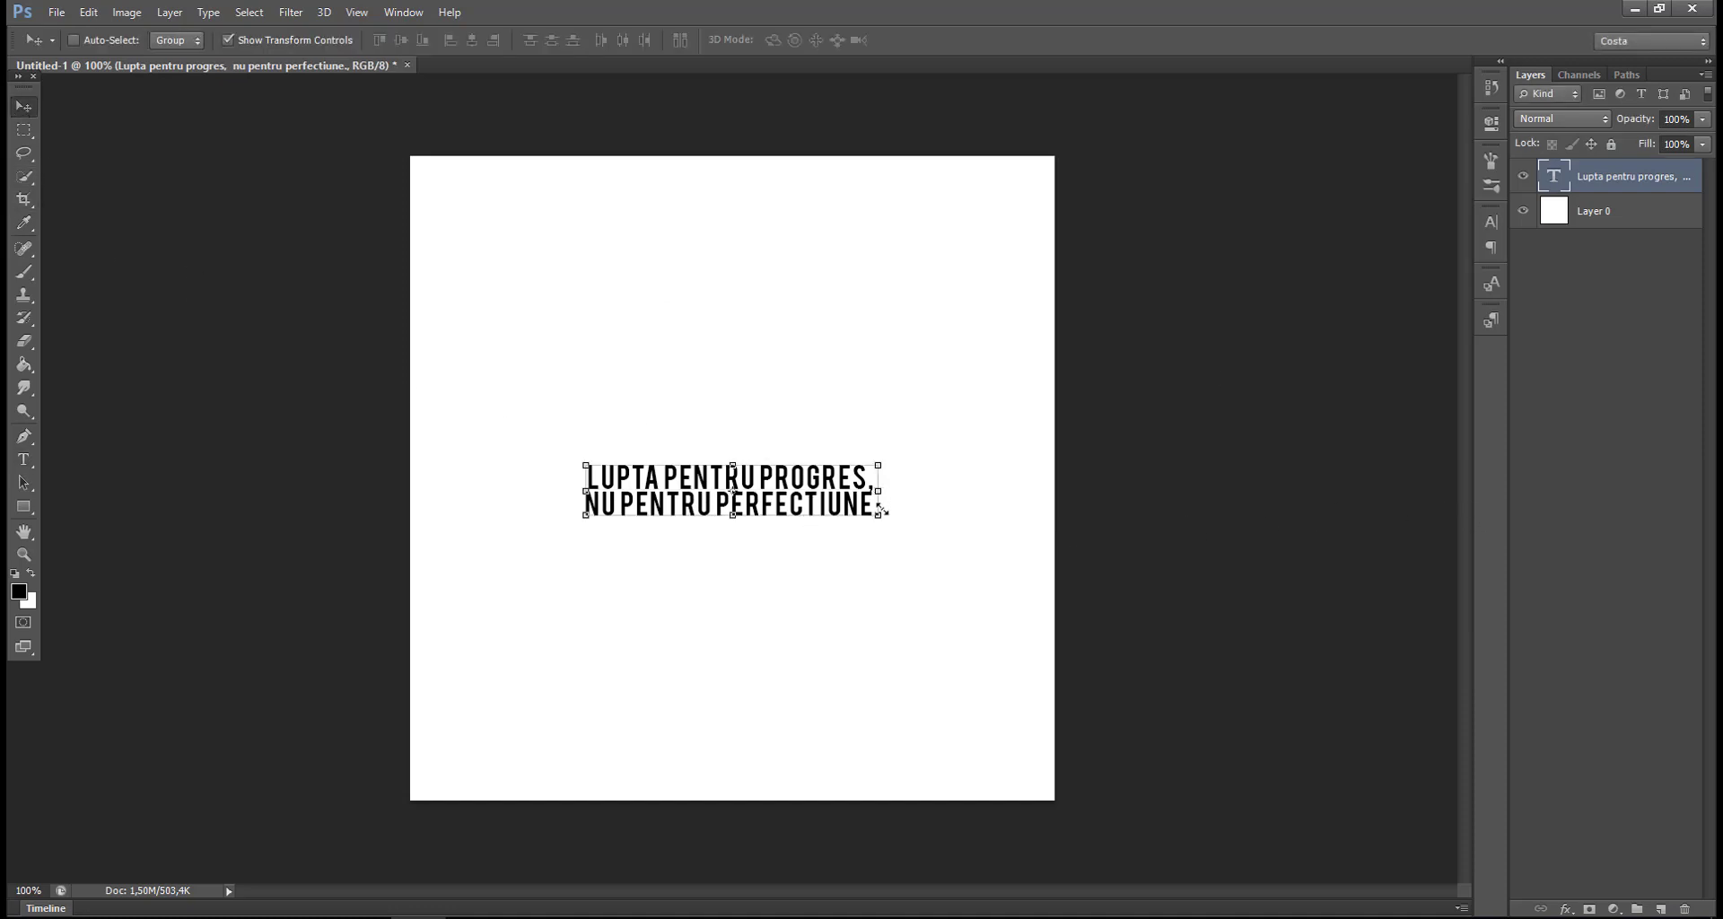
Scale the two-line quote up proportionally until it nearly spans the canvas width, about 54 pt.
key("ctrl+t")
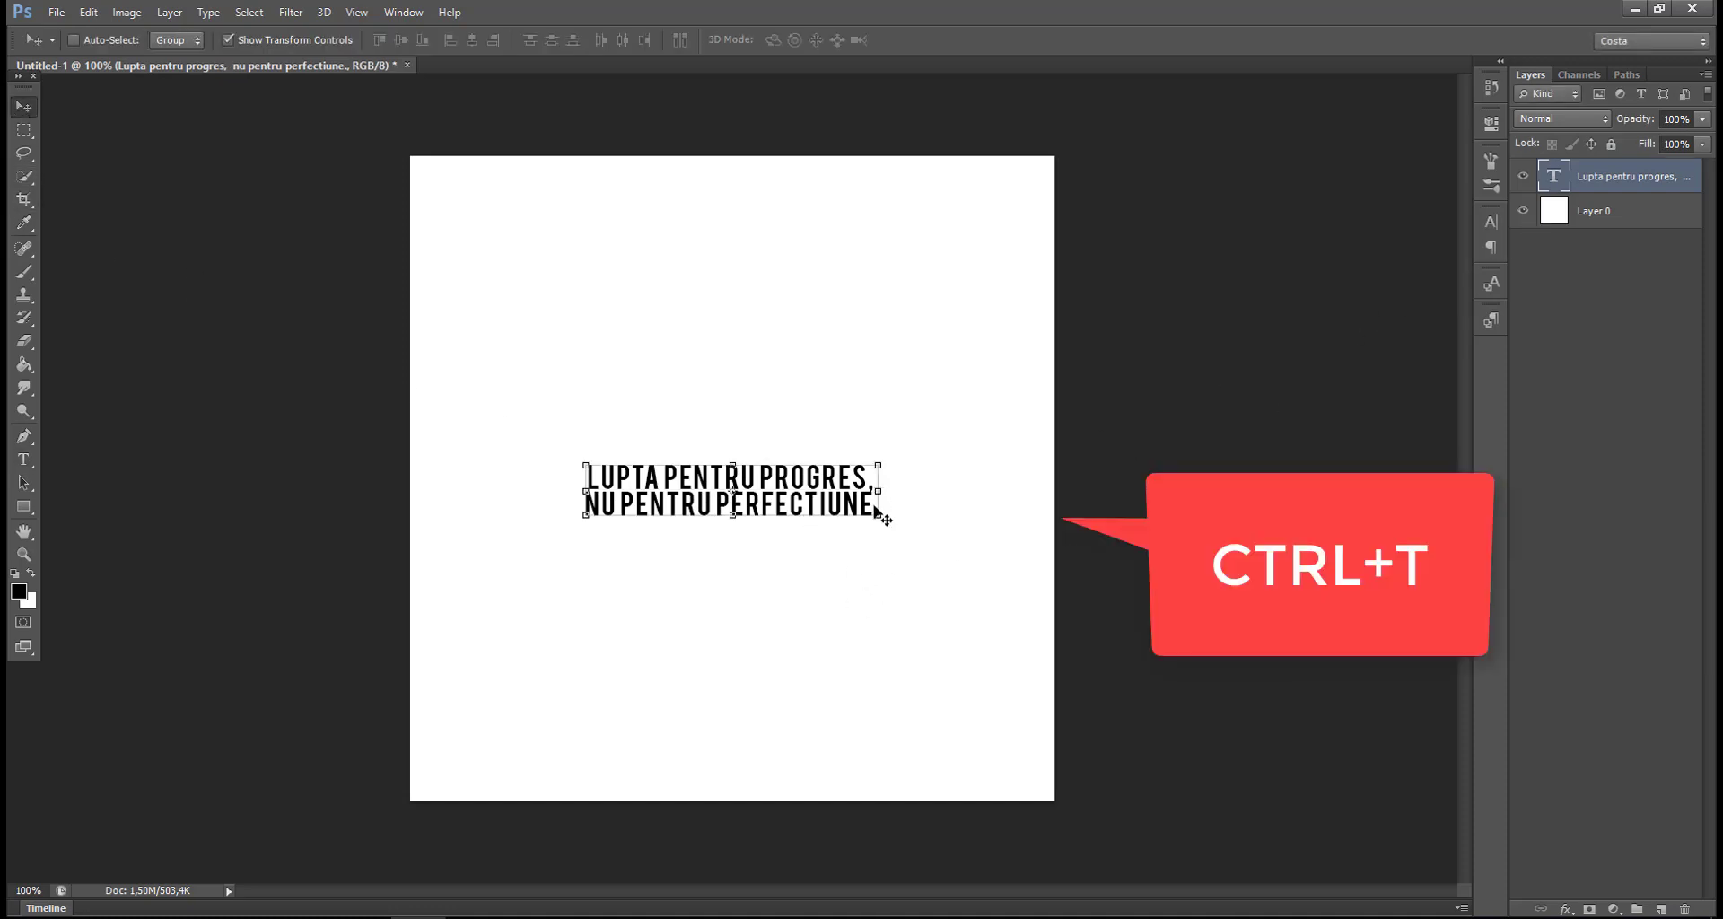
left_click_drag(879, 514, 949, 499)
key("Return")
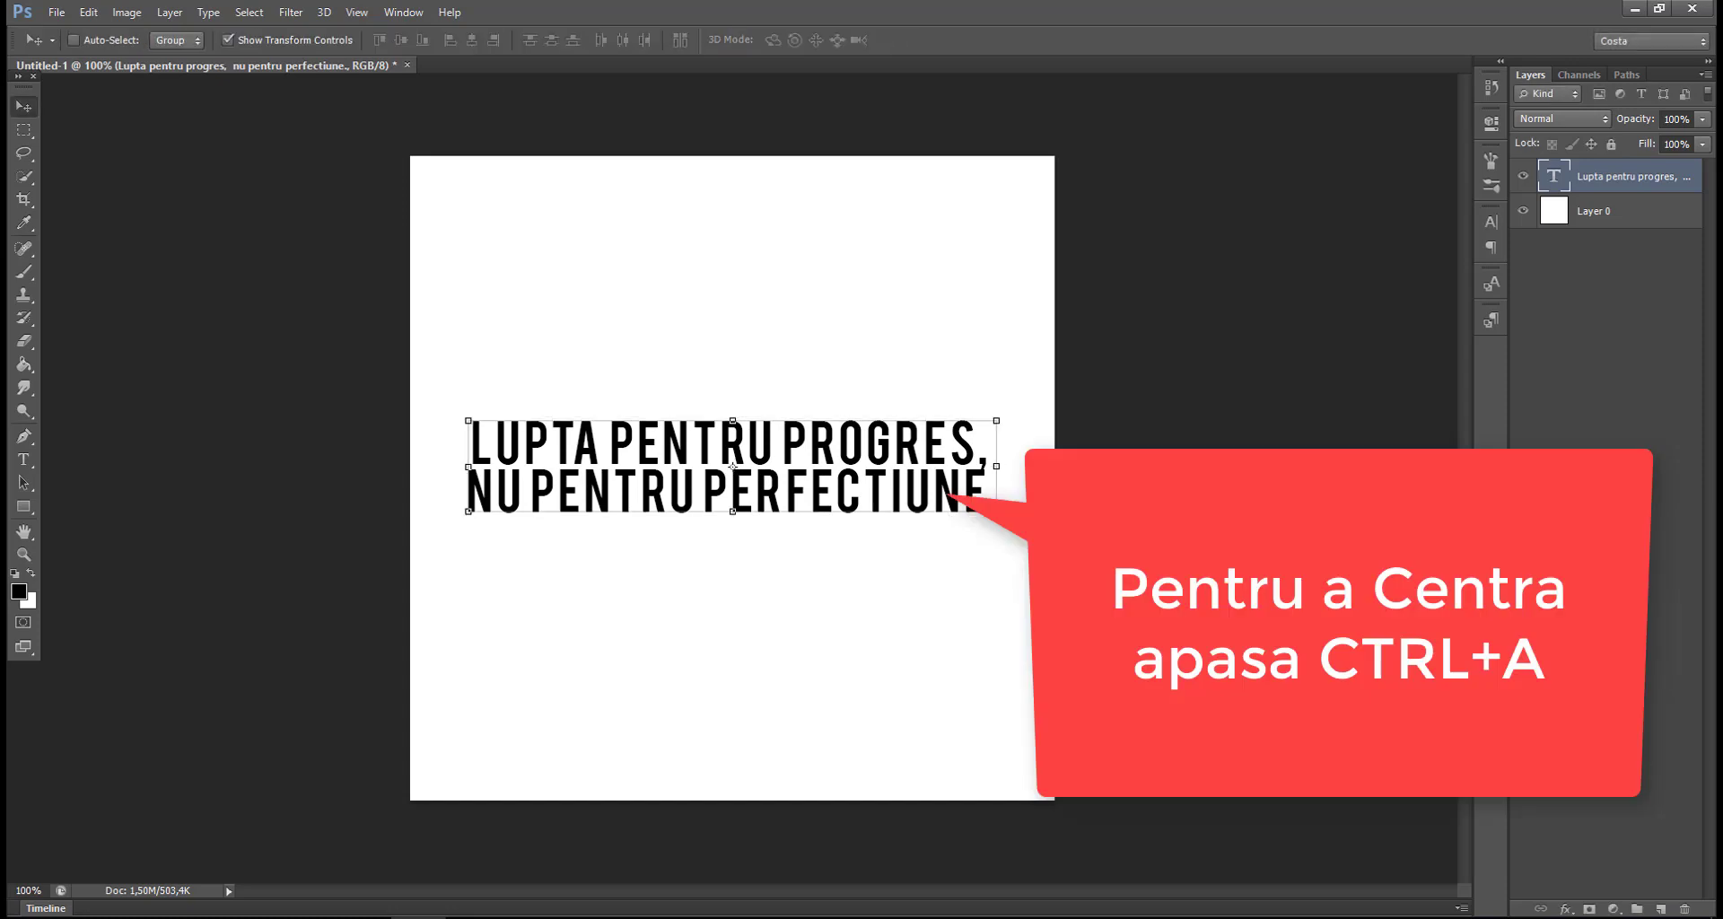
Centre the quote vertically against a whole-canvas selection and deselect everything.
key("ctrl+a")
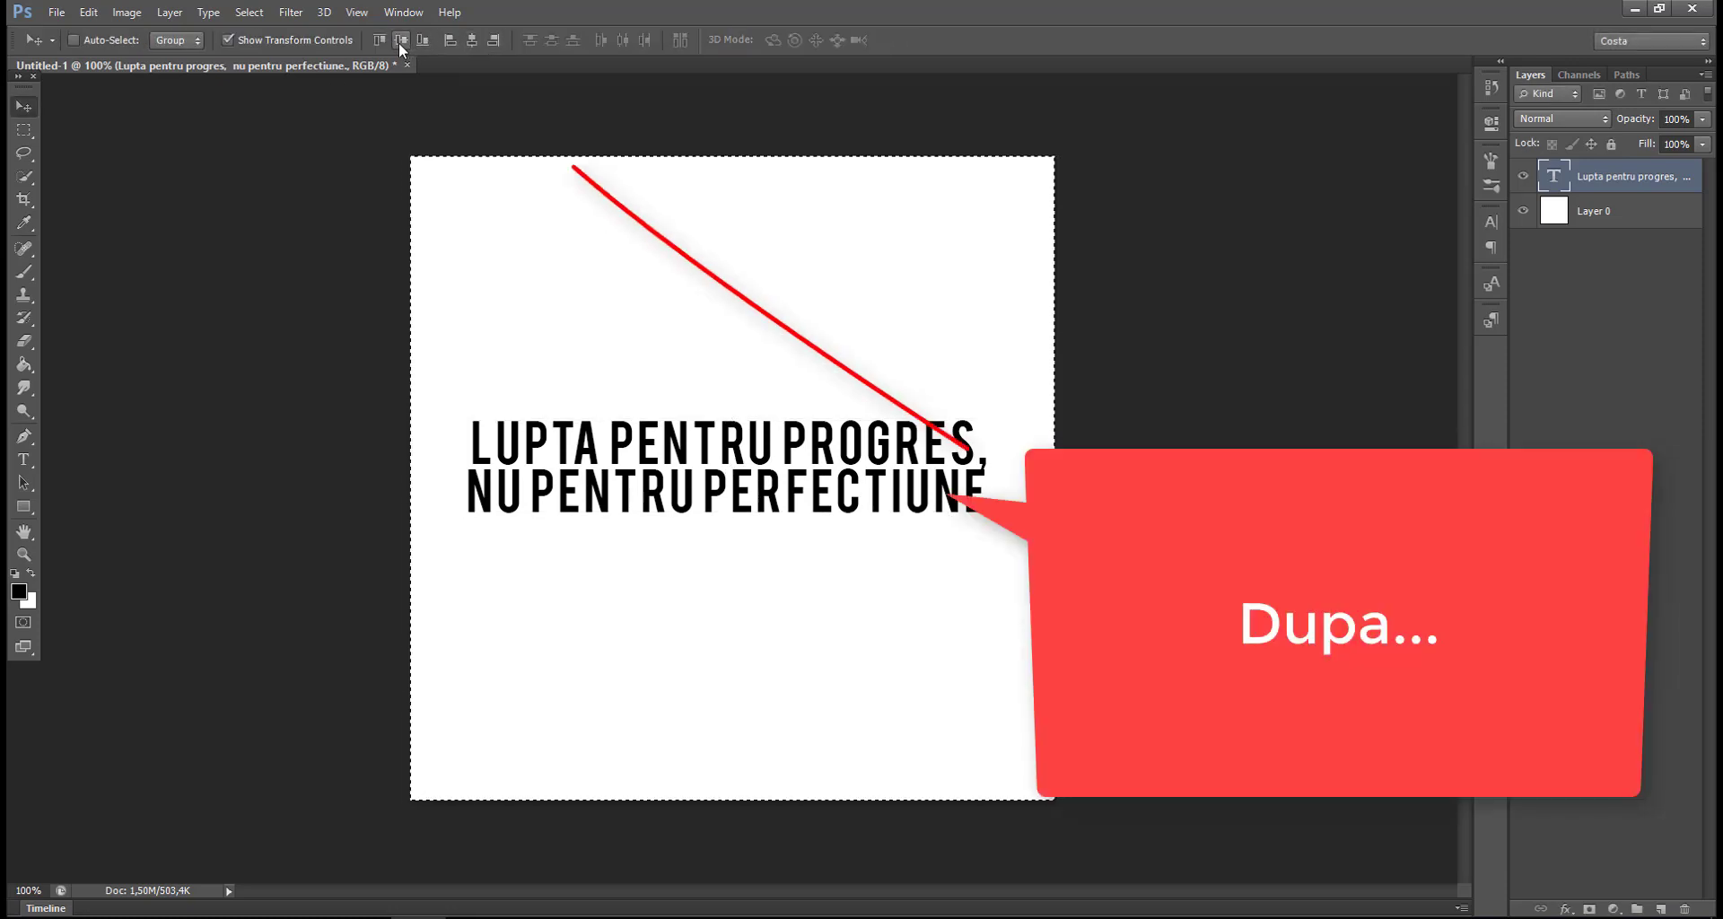
left_click(401, 40)
key("ctrl+alt+a")
key("ctrl+d")
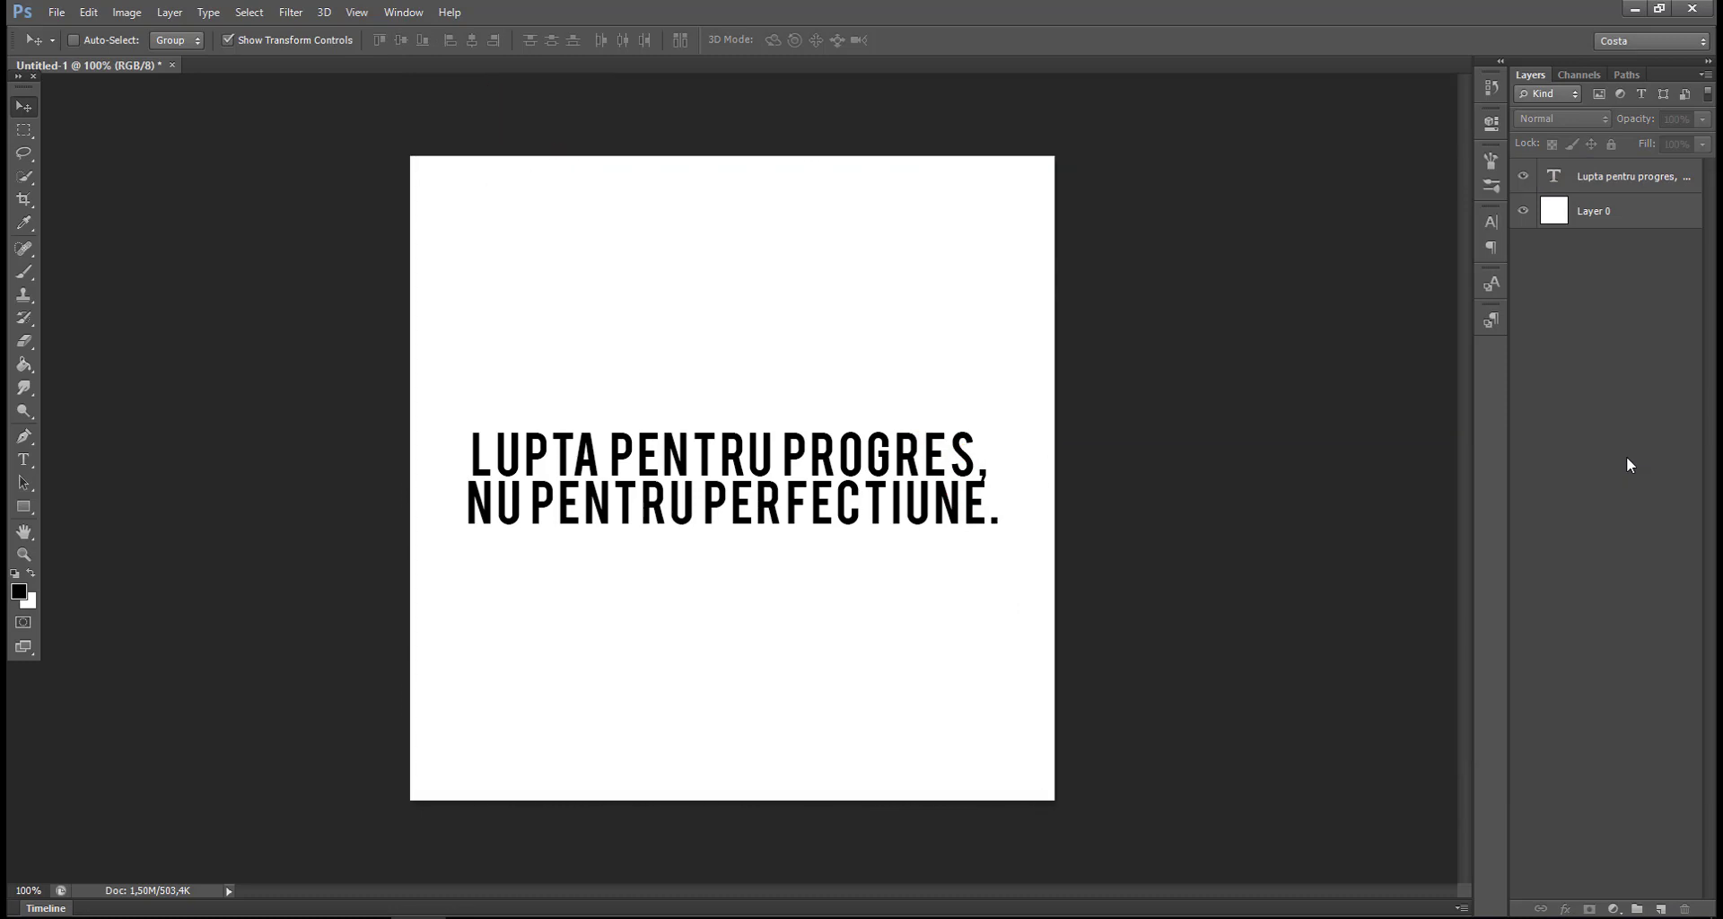
Add a Gradient Overlay to Layer 0 and load the Violet, Orange preset as its gradient.
key("alt+comma")
key("h")
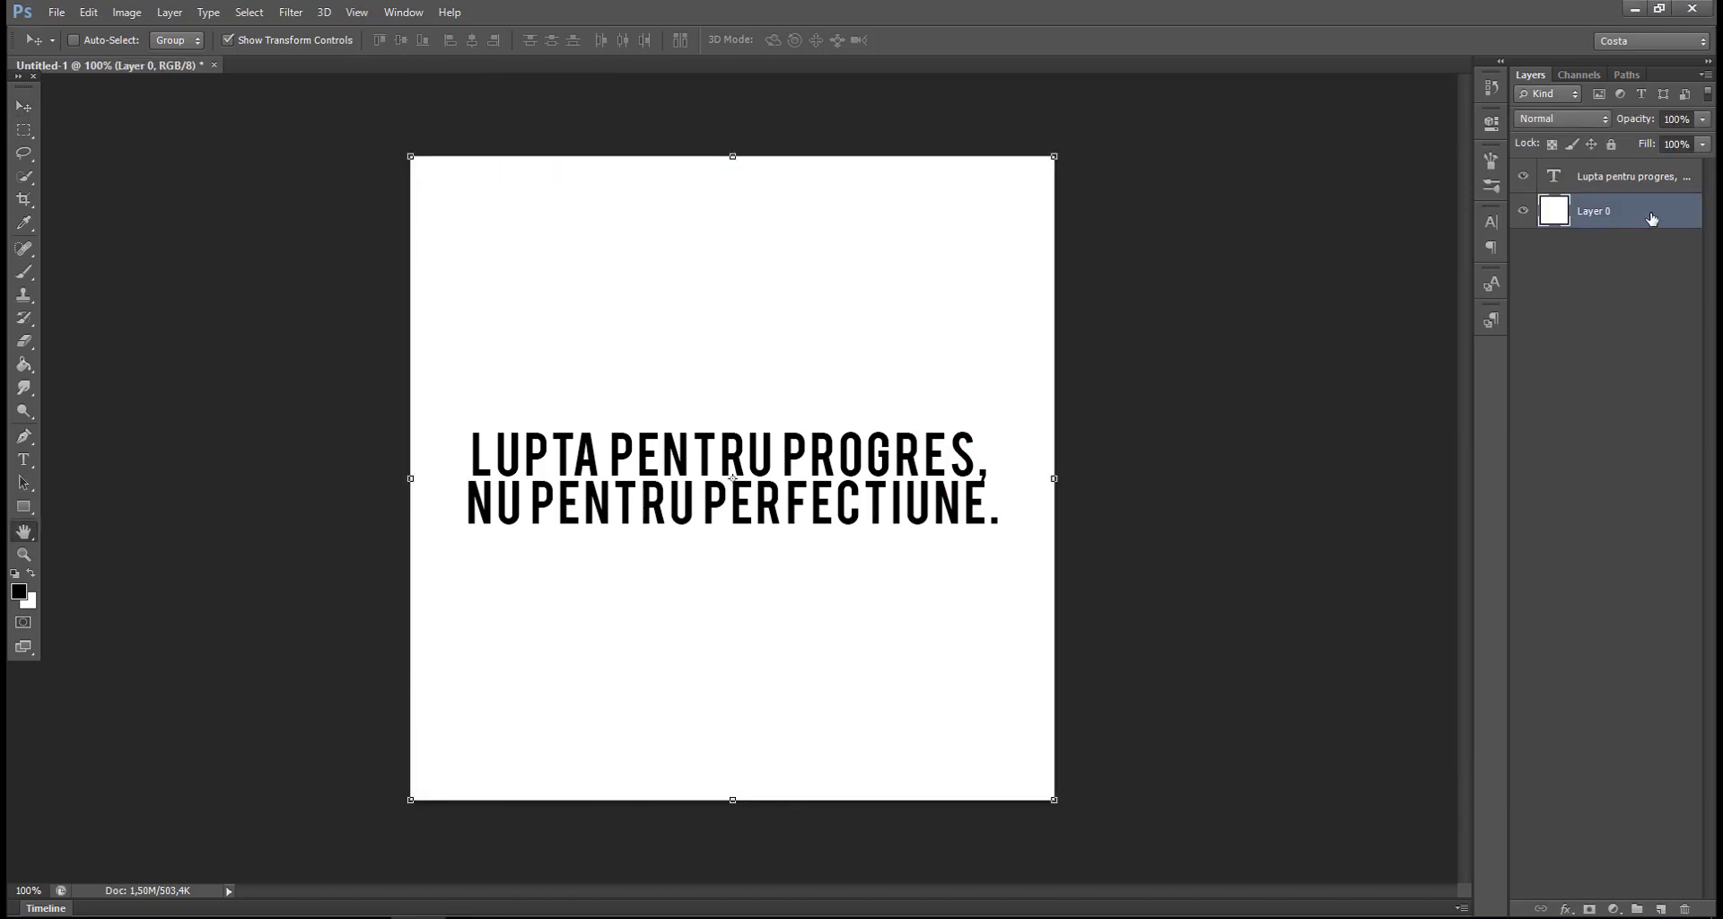
double_click(1651, 218)
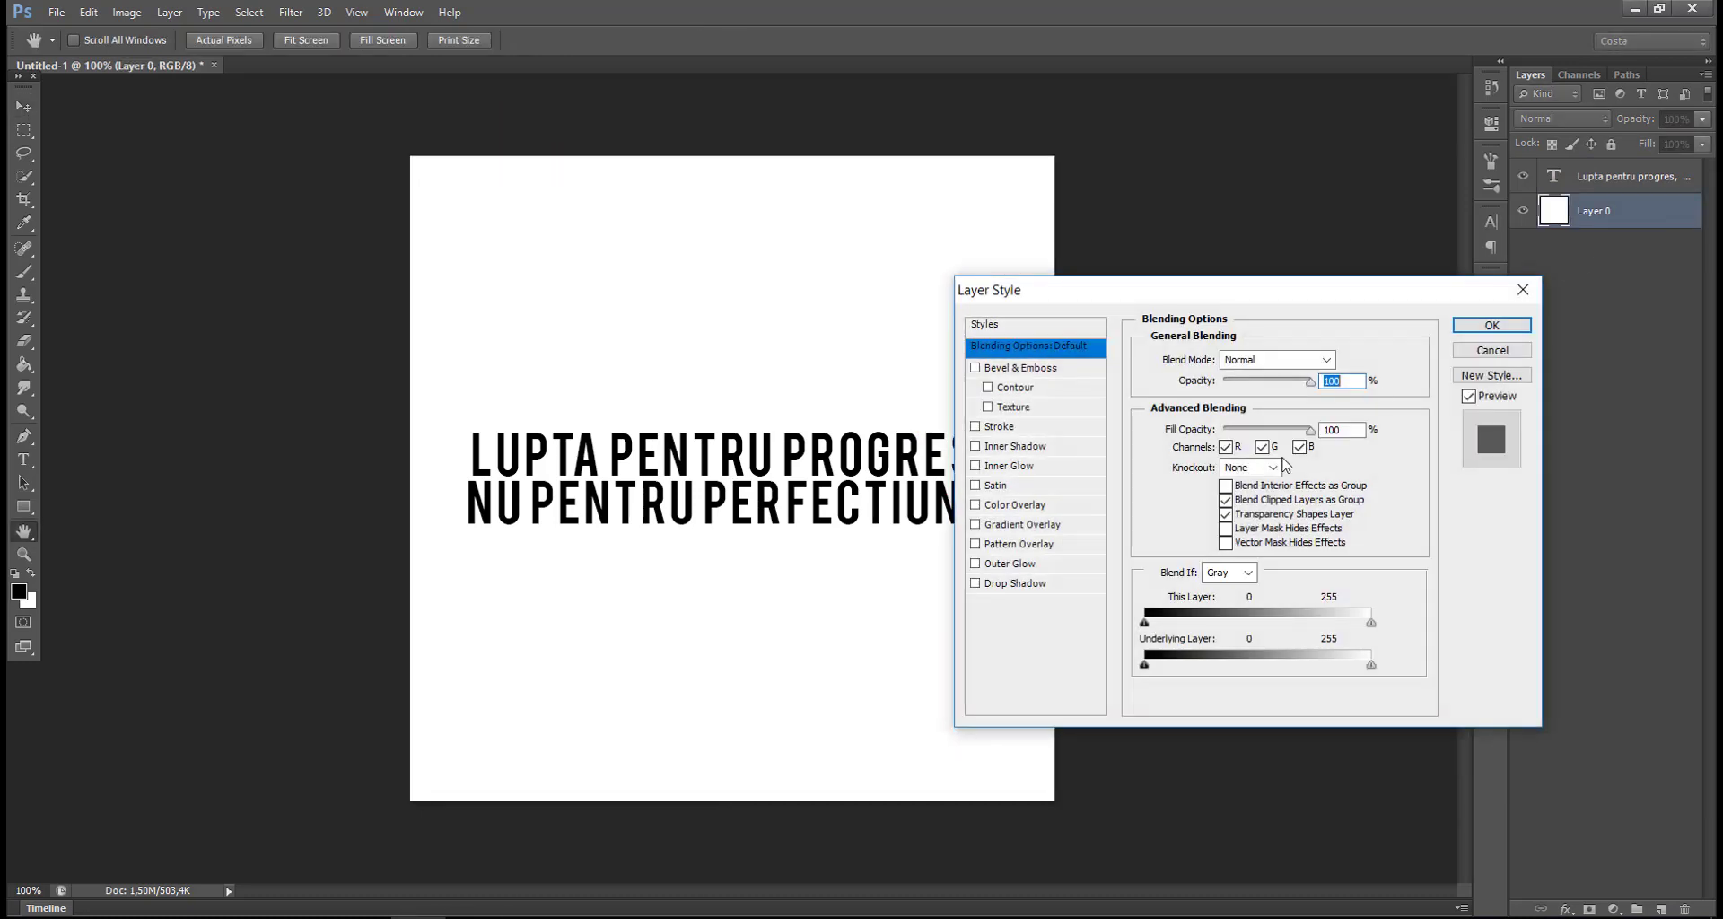
left_click(1009, 533)
left_click(1256, 403)
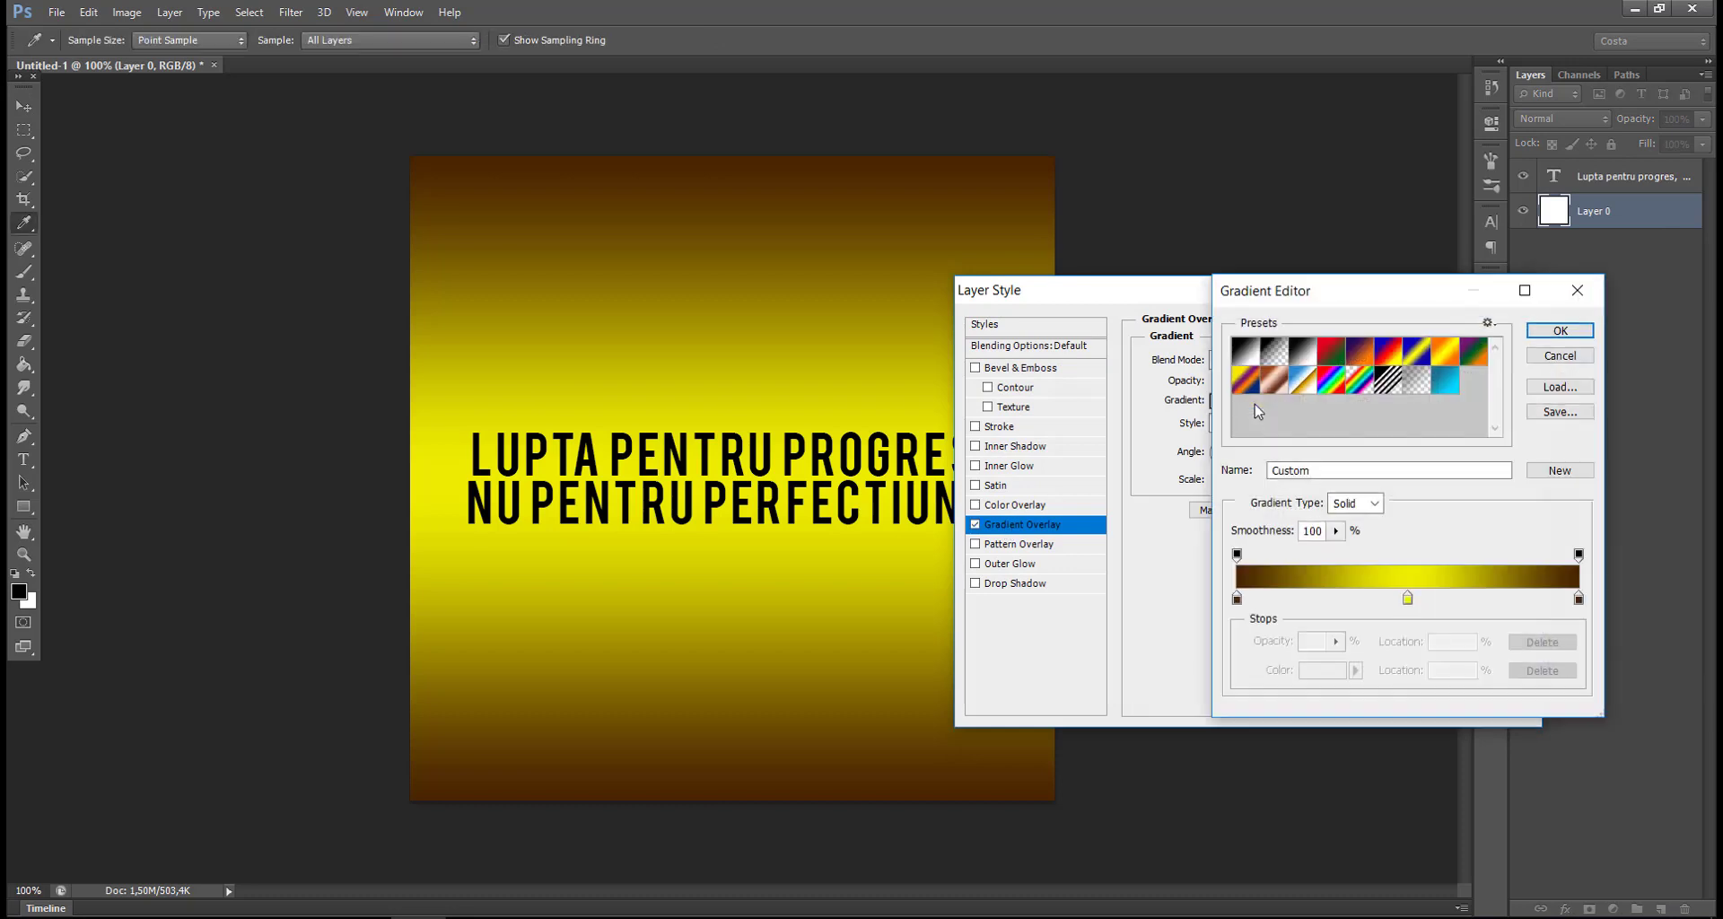
left_click(1353, 363)
Recolour the gradient's violet stop to a very dark red, almost black.
left_click(1237, 597)
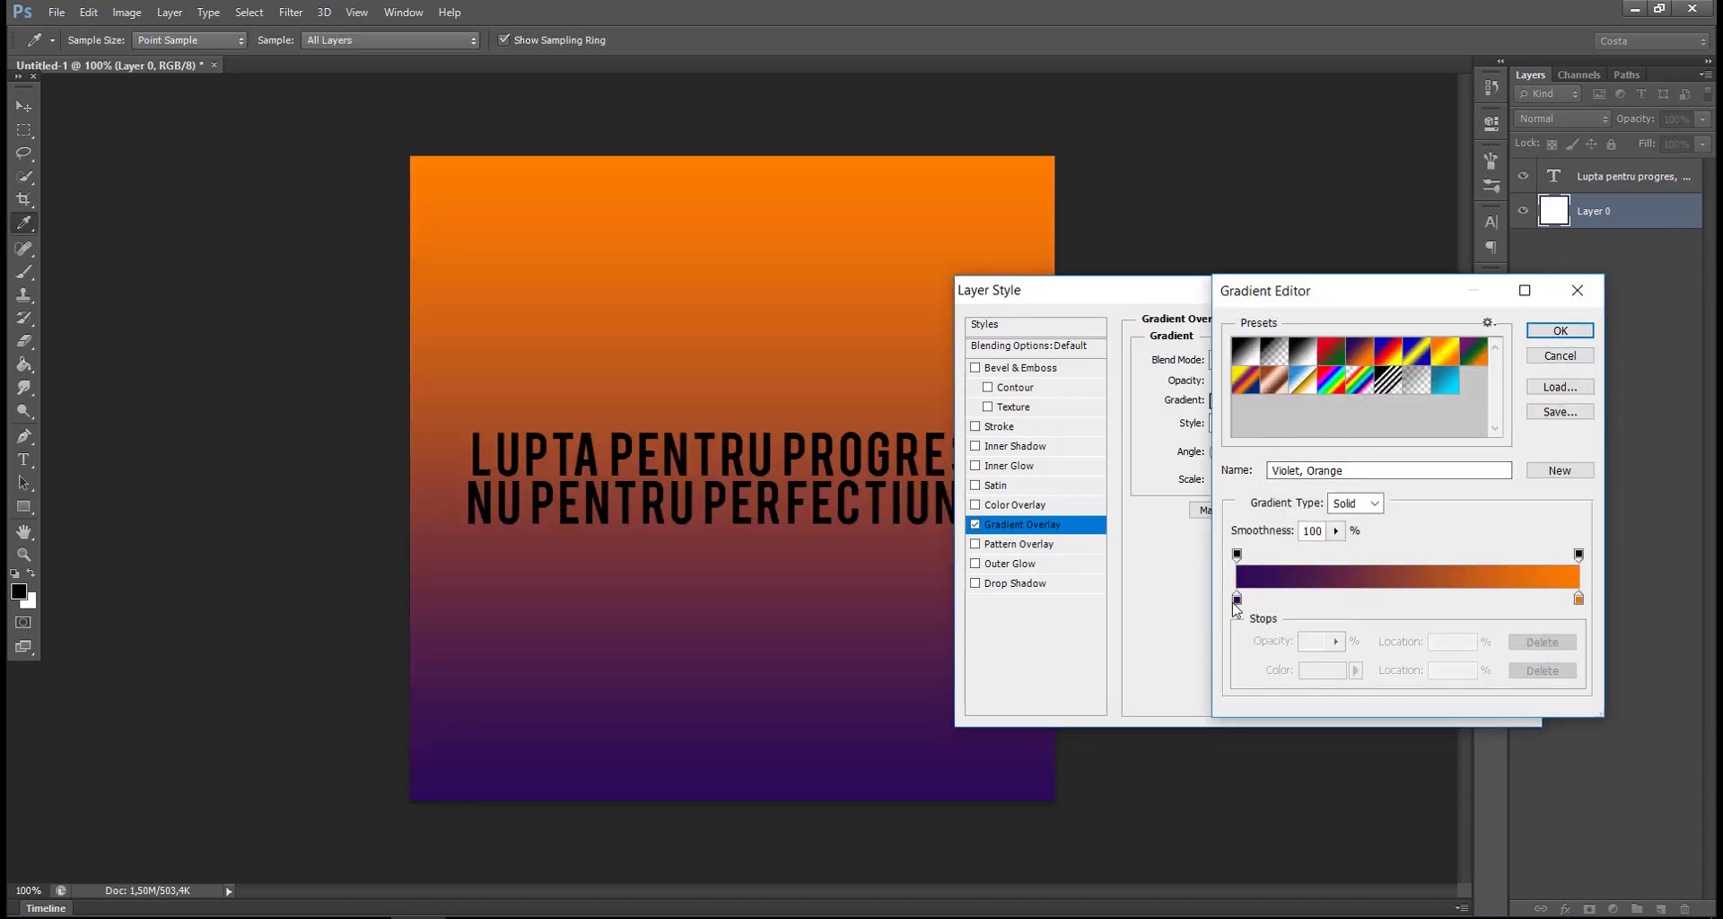
left_click(1322, 671)
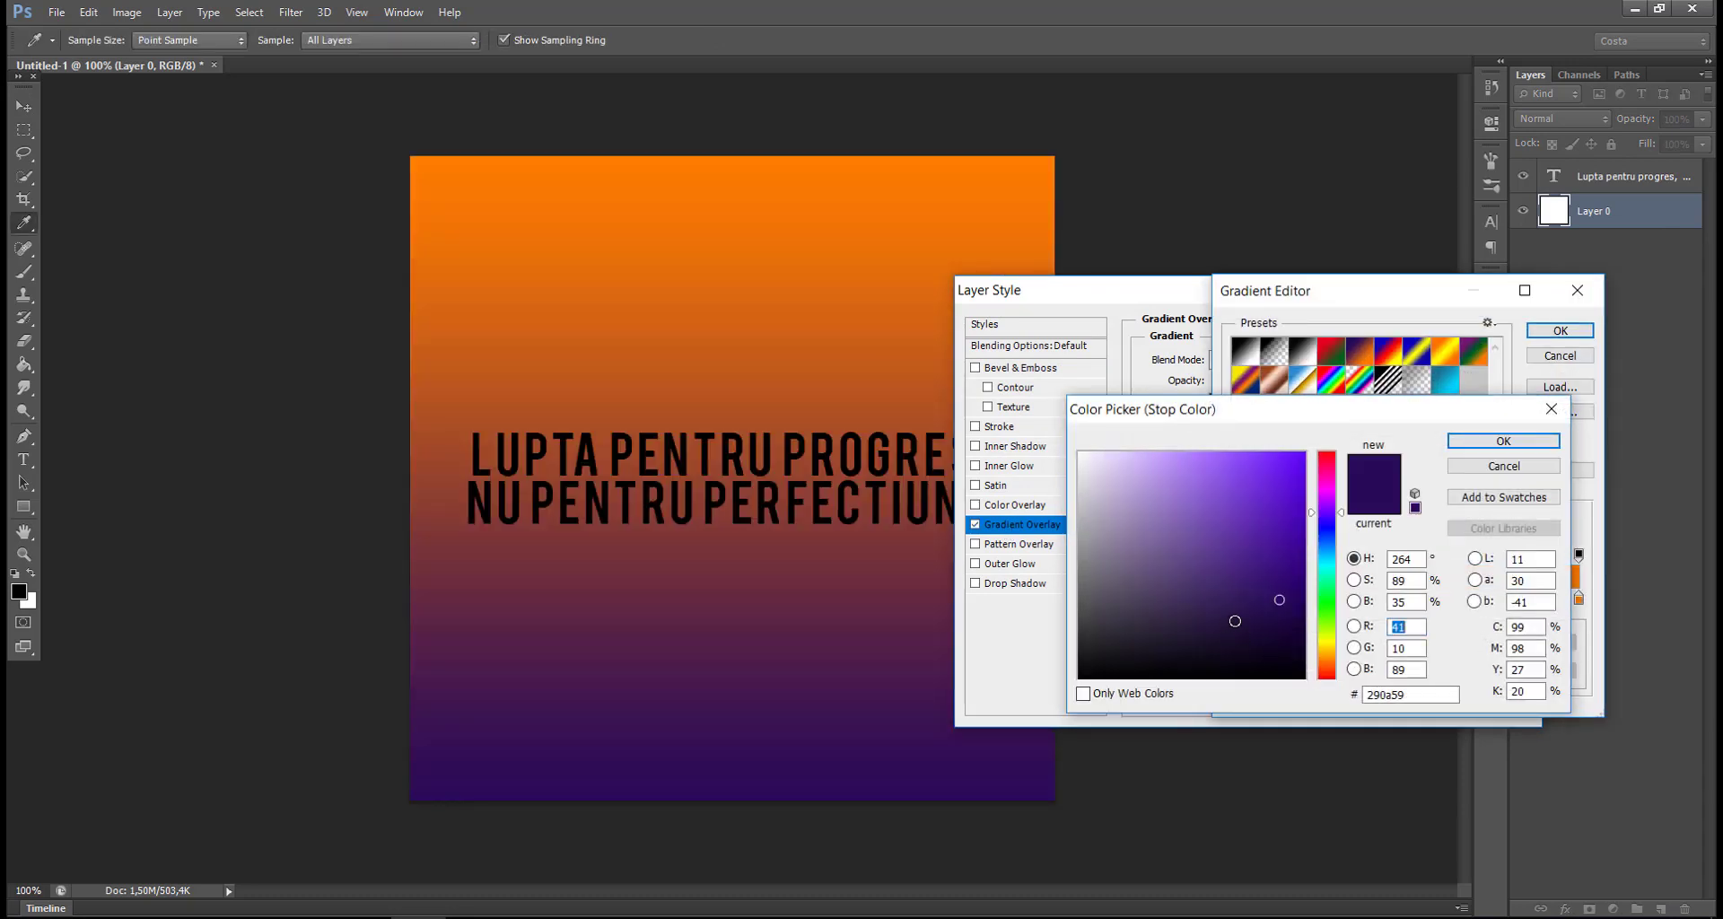
left_click_drag(1334, 633, 1338, 669)
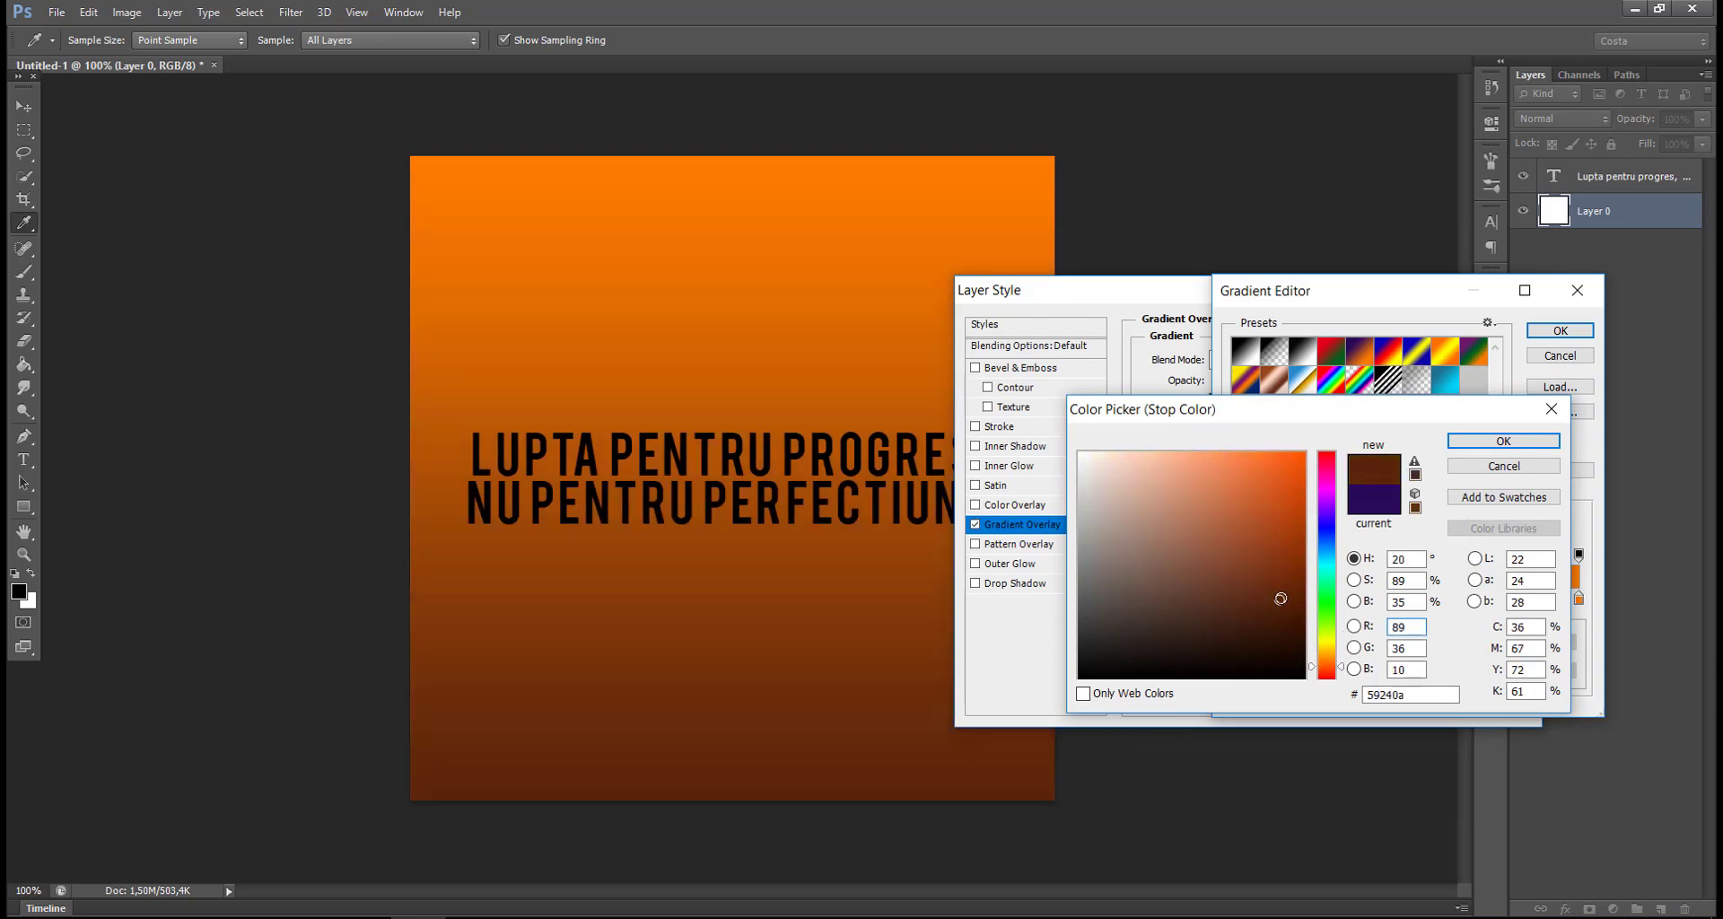
left_click_drag(1280, 598, 1343, 682)
left_click(1503, 441)
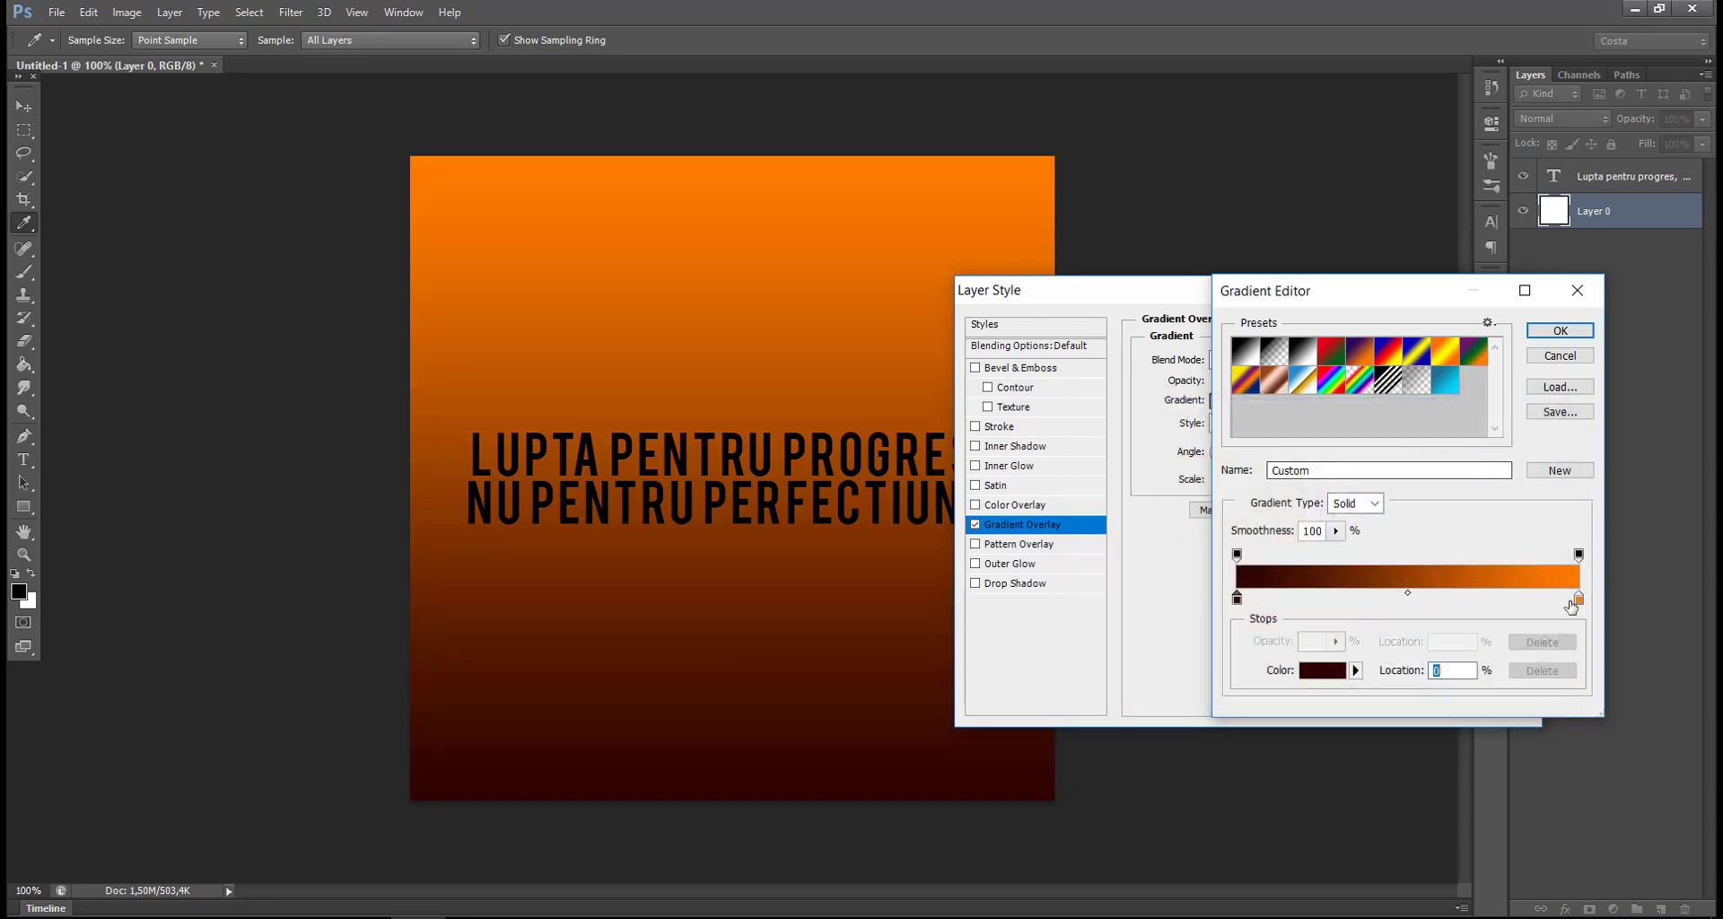
Recolour the gradient's orange stop to red db0000 and accept the edited gradient.
left_click(1578, 599)
left_click(1322, 670)
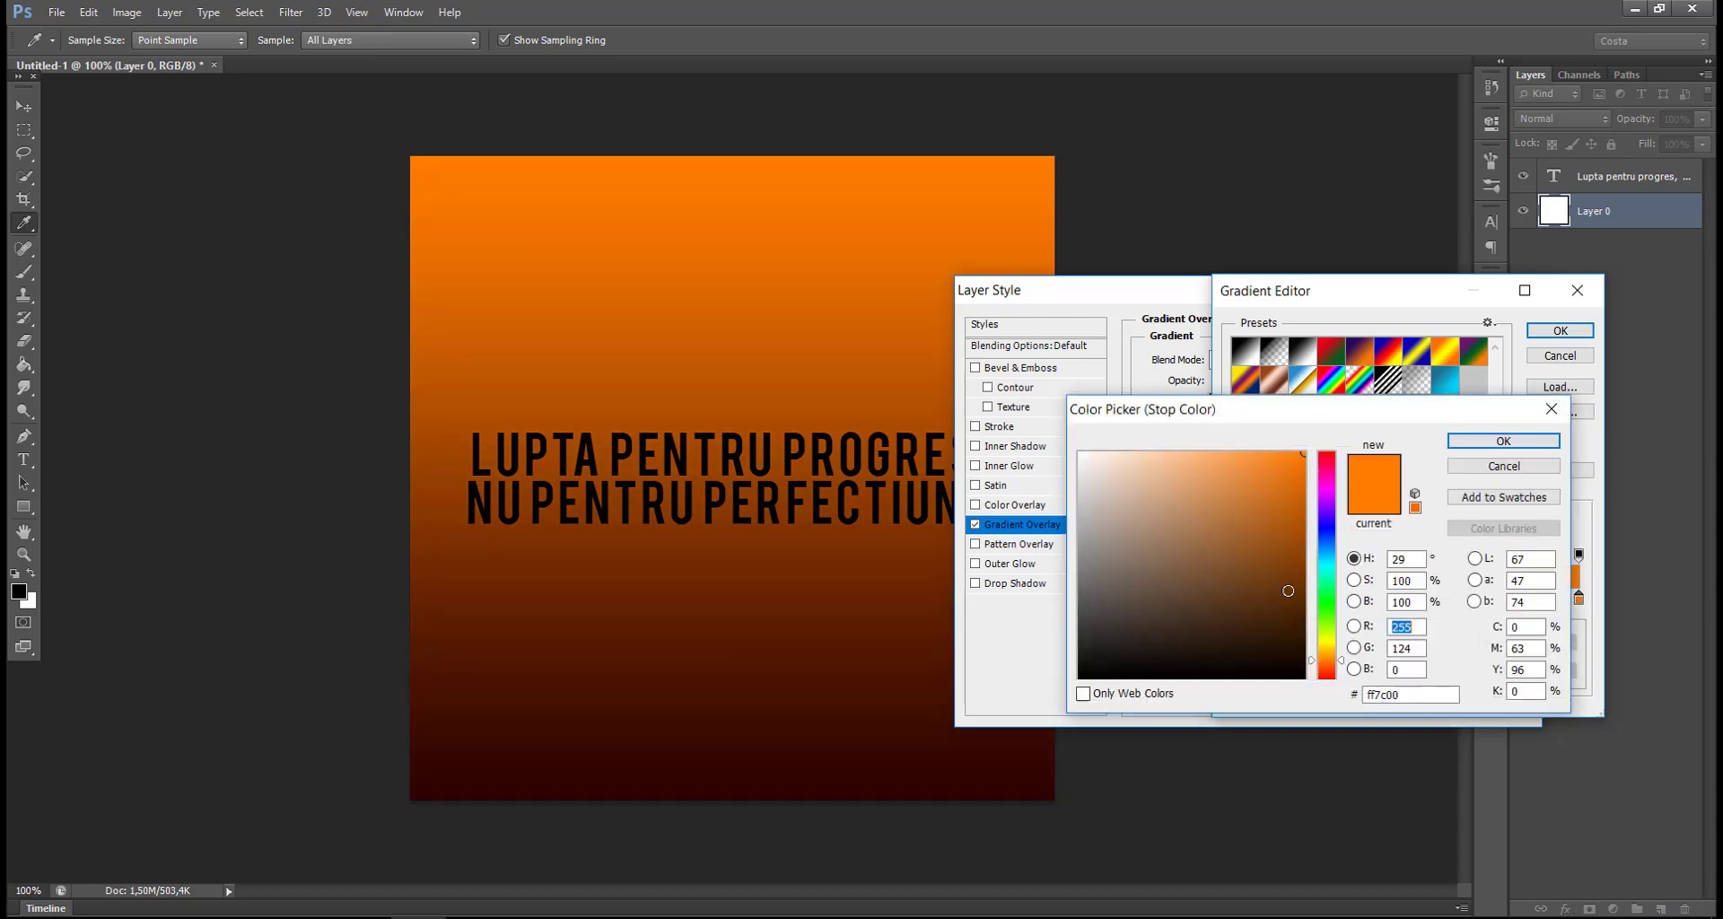
left_click_drag(1321, 564, 1317, 483)
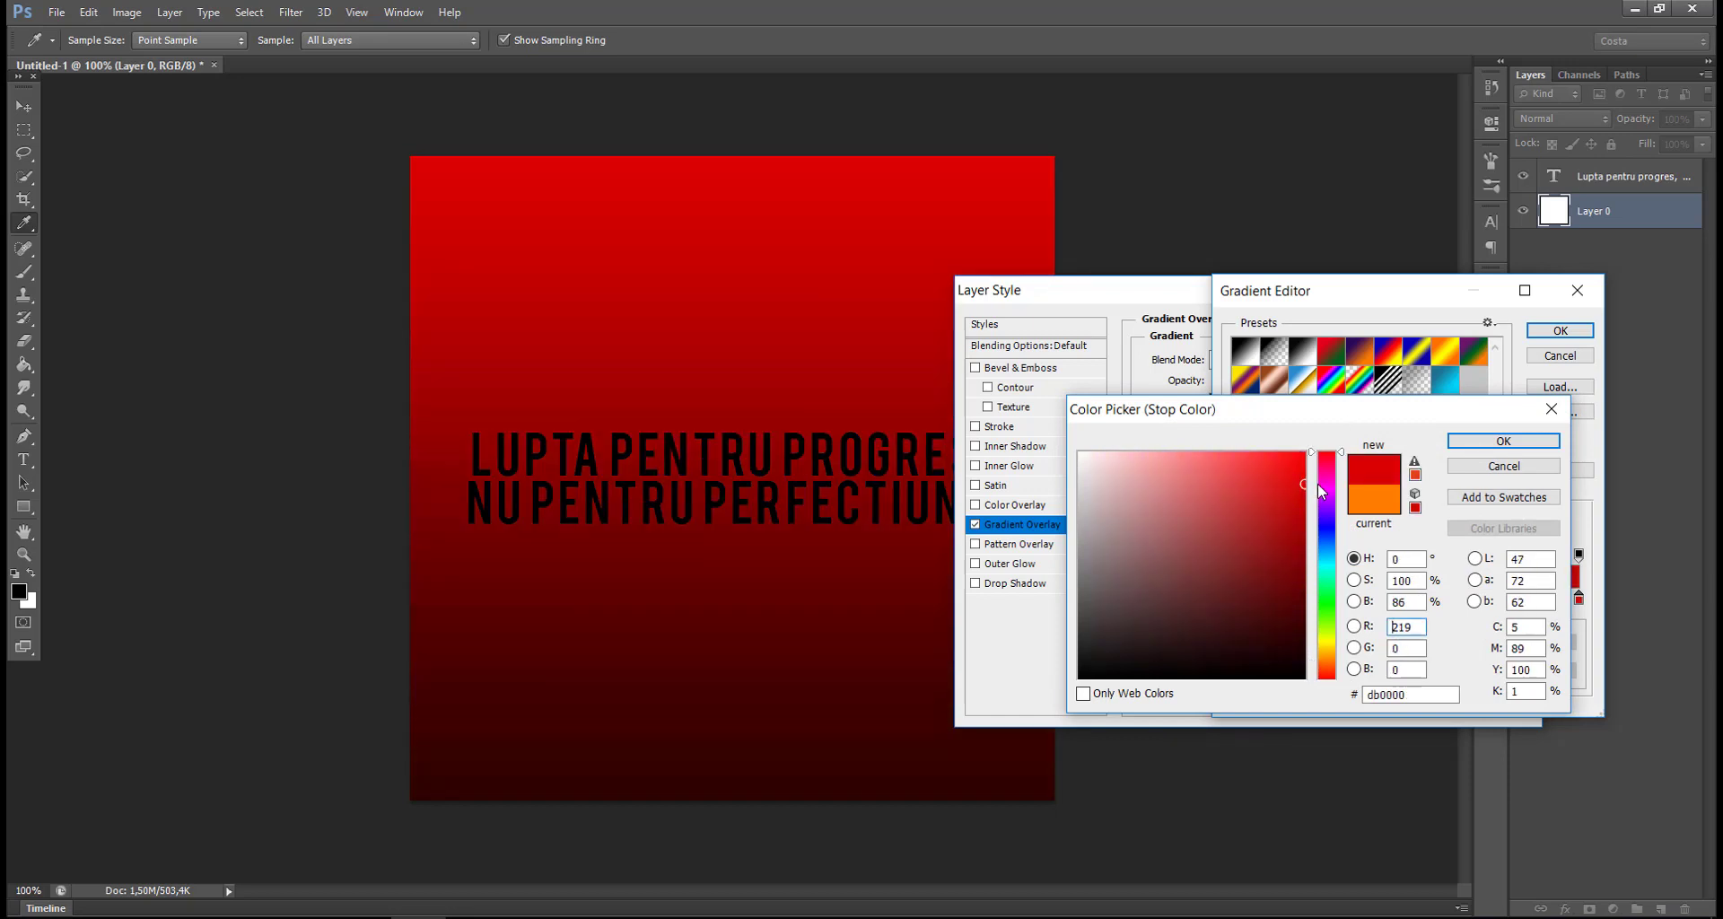
left_click(1516, 445)
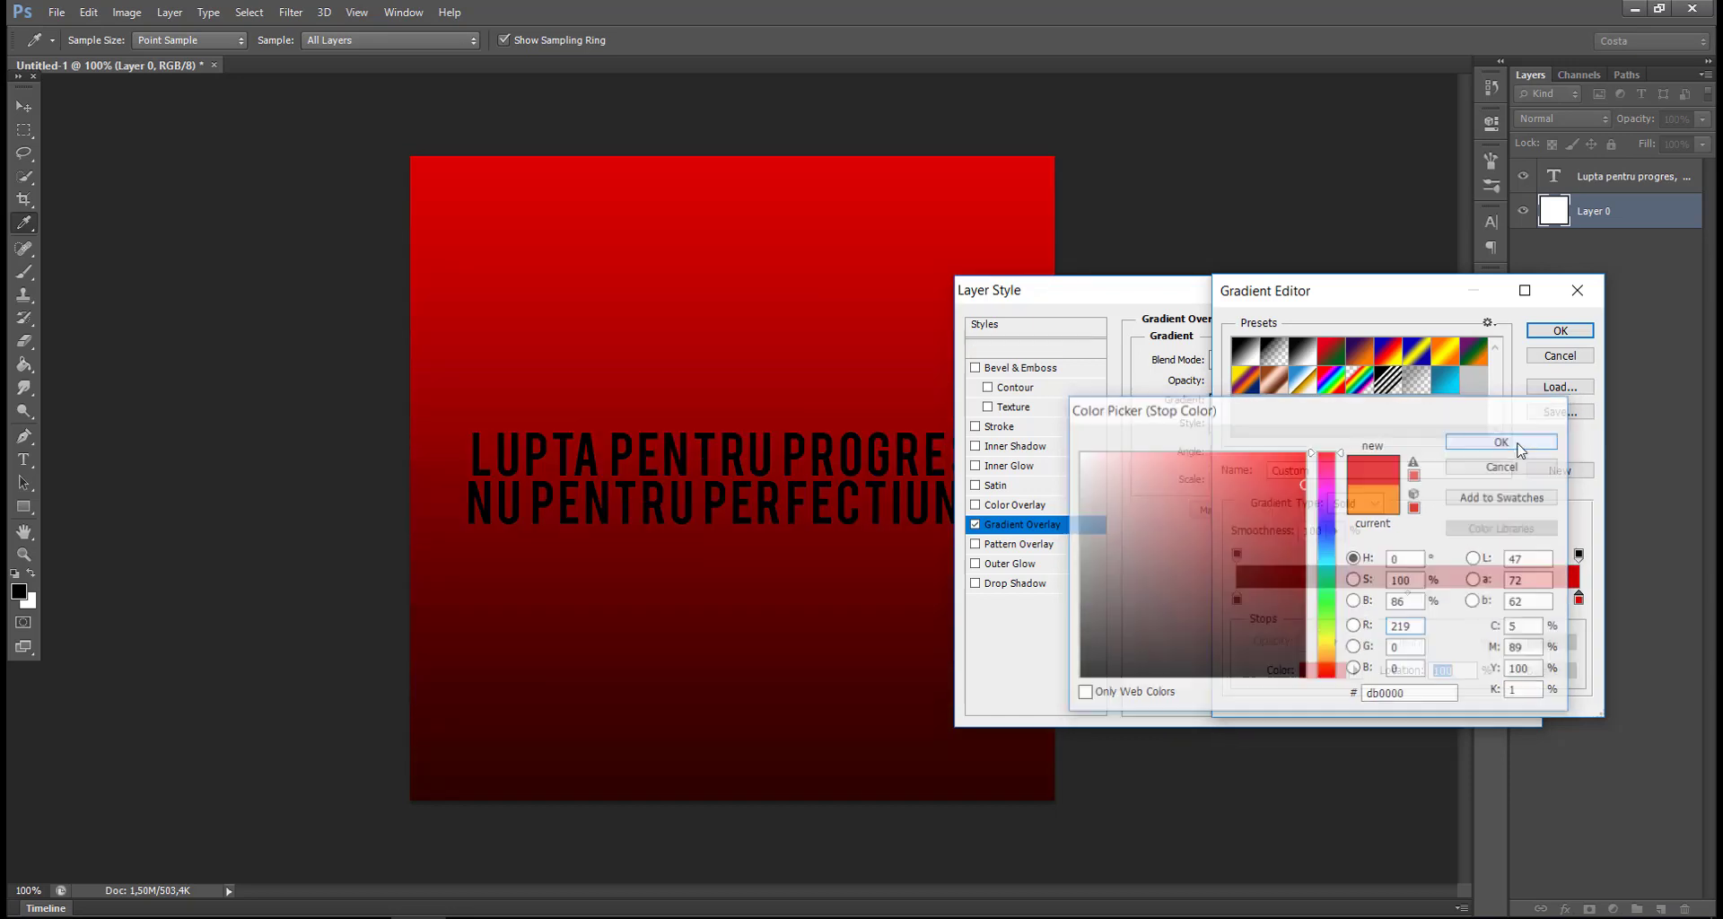
left_click(1561, 331)
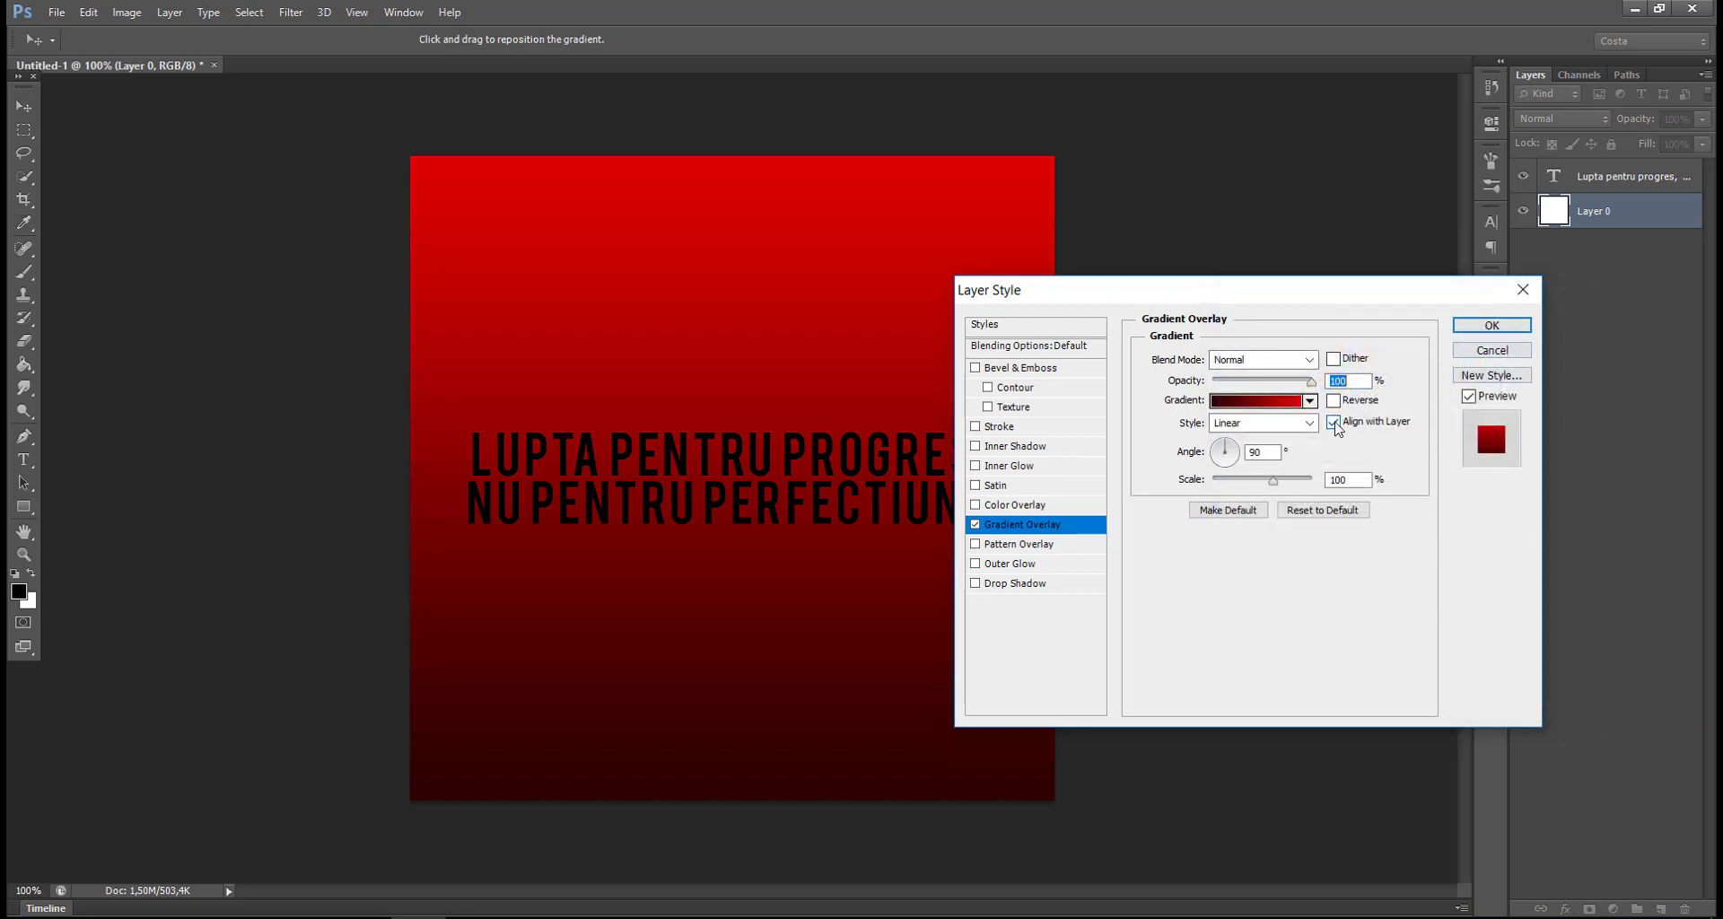
Reverse the overlay gradient and turn off Align with Layer.
left_click(1334, 400)
left_click(1269, 404)
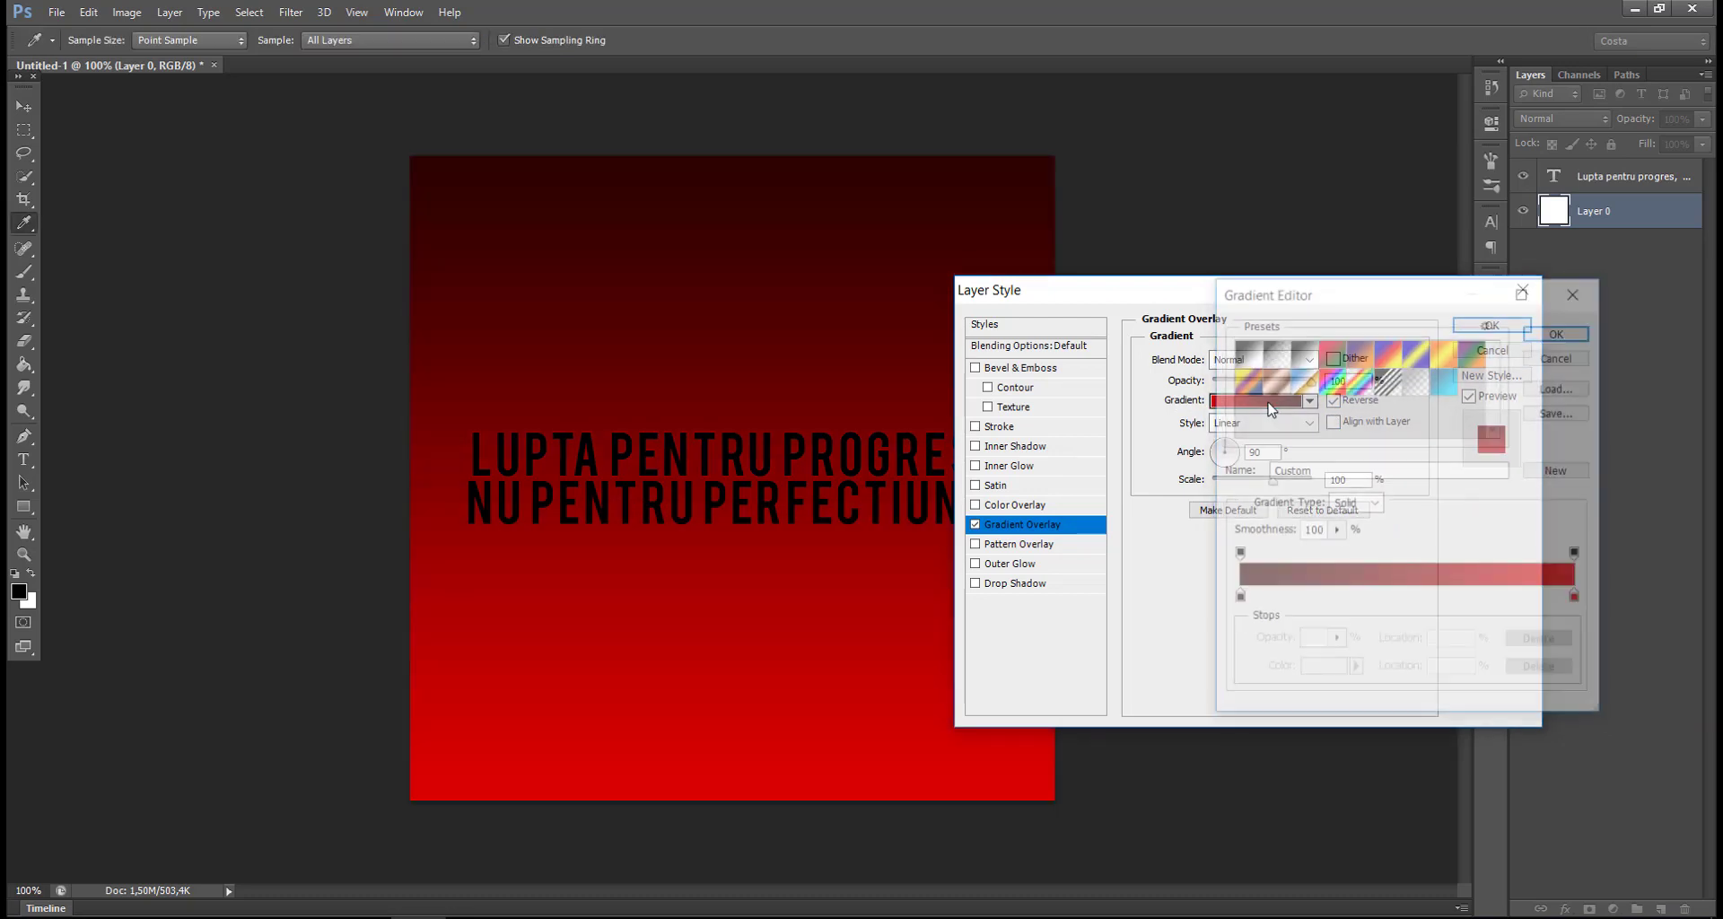
left_click(1533, 364)
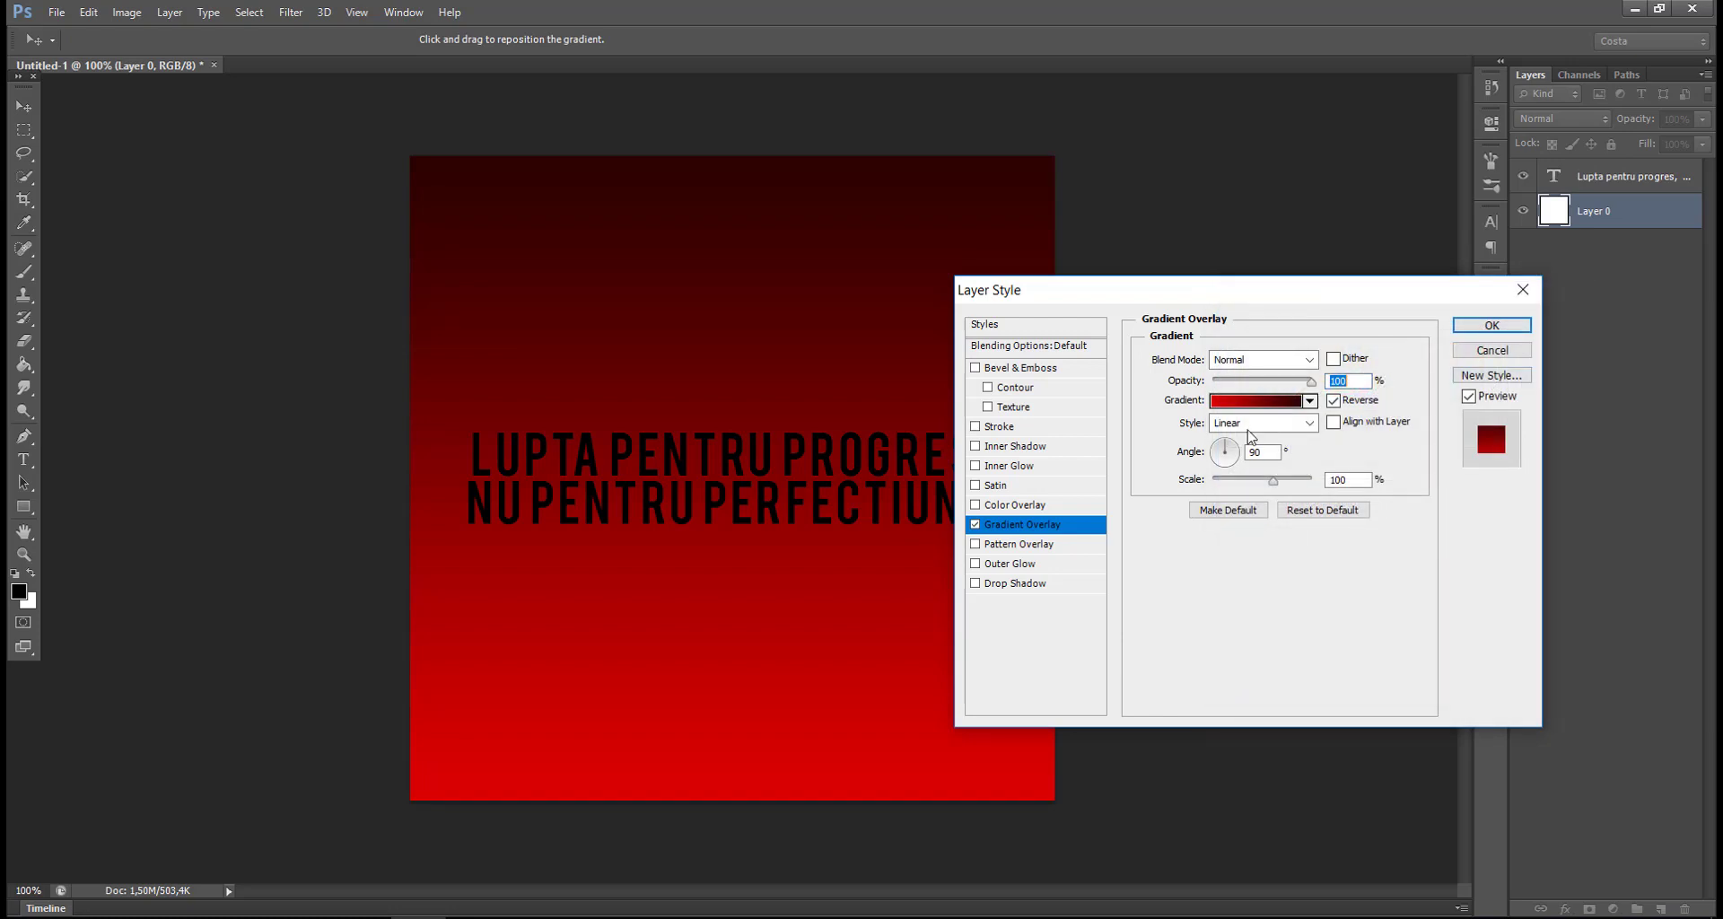
Change the gradient overlay's style to Radial with a scale of 150% and apply the layer style.
left_click(1256, 424)
left_click(1263, 461)
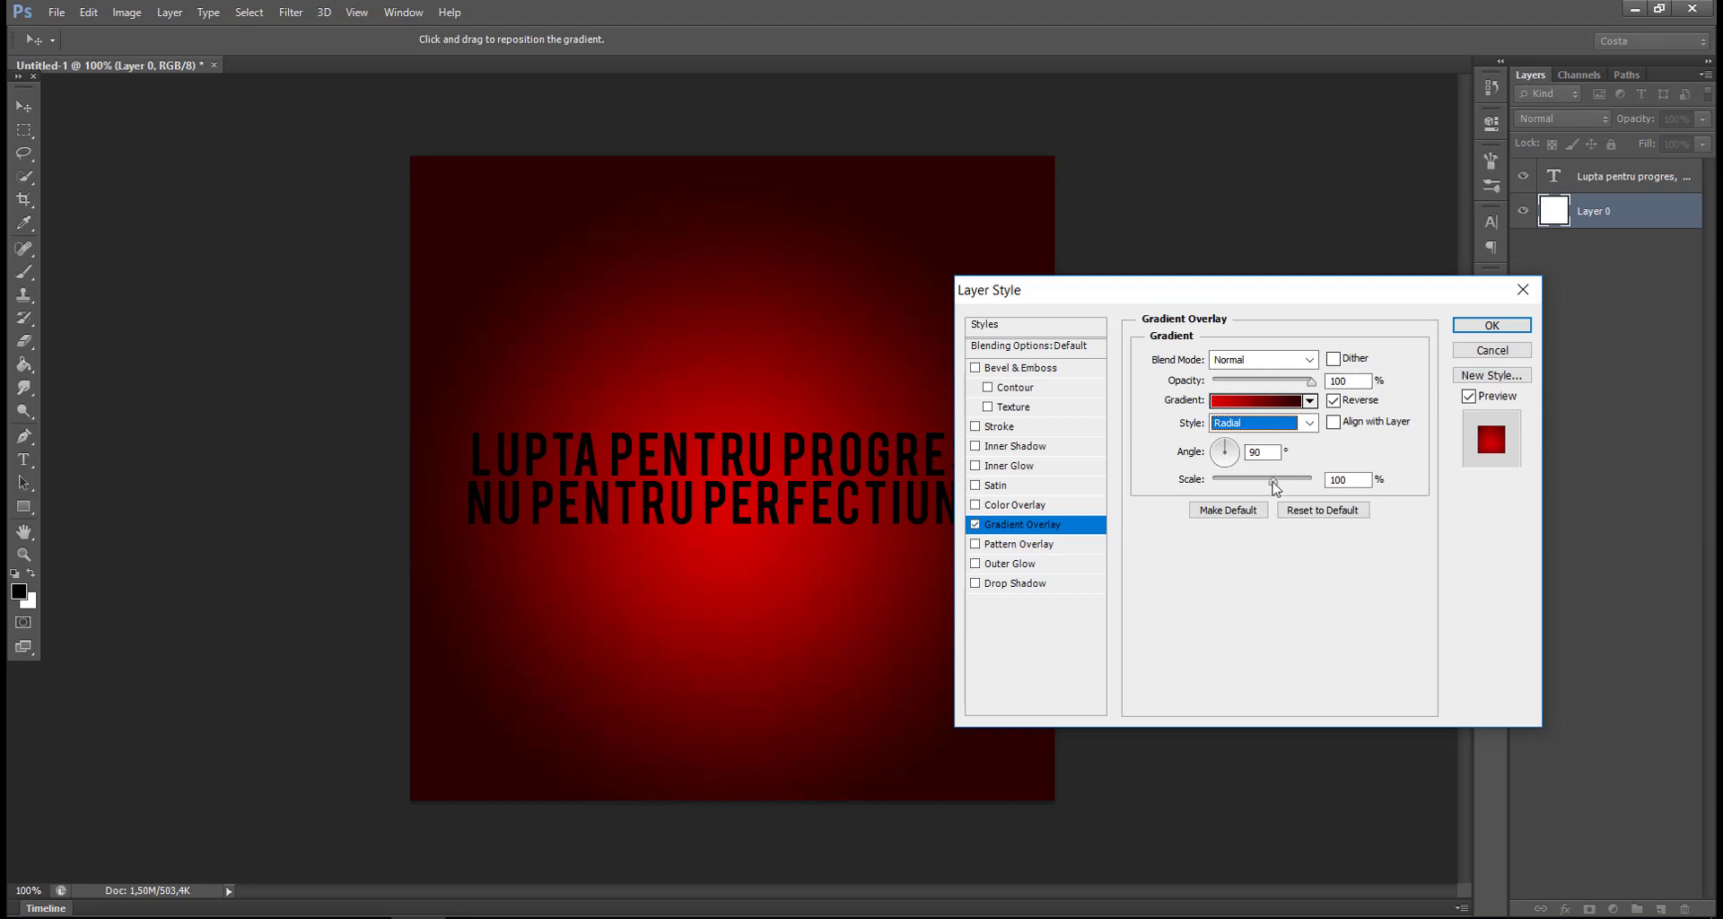
left_click_drag(1274, 484, 1326, 494)
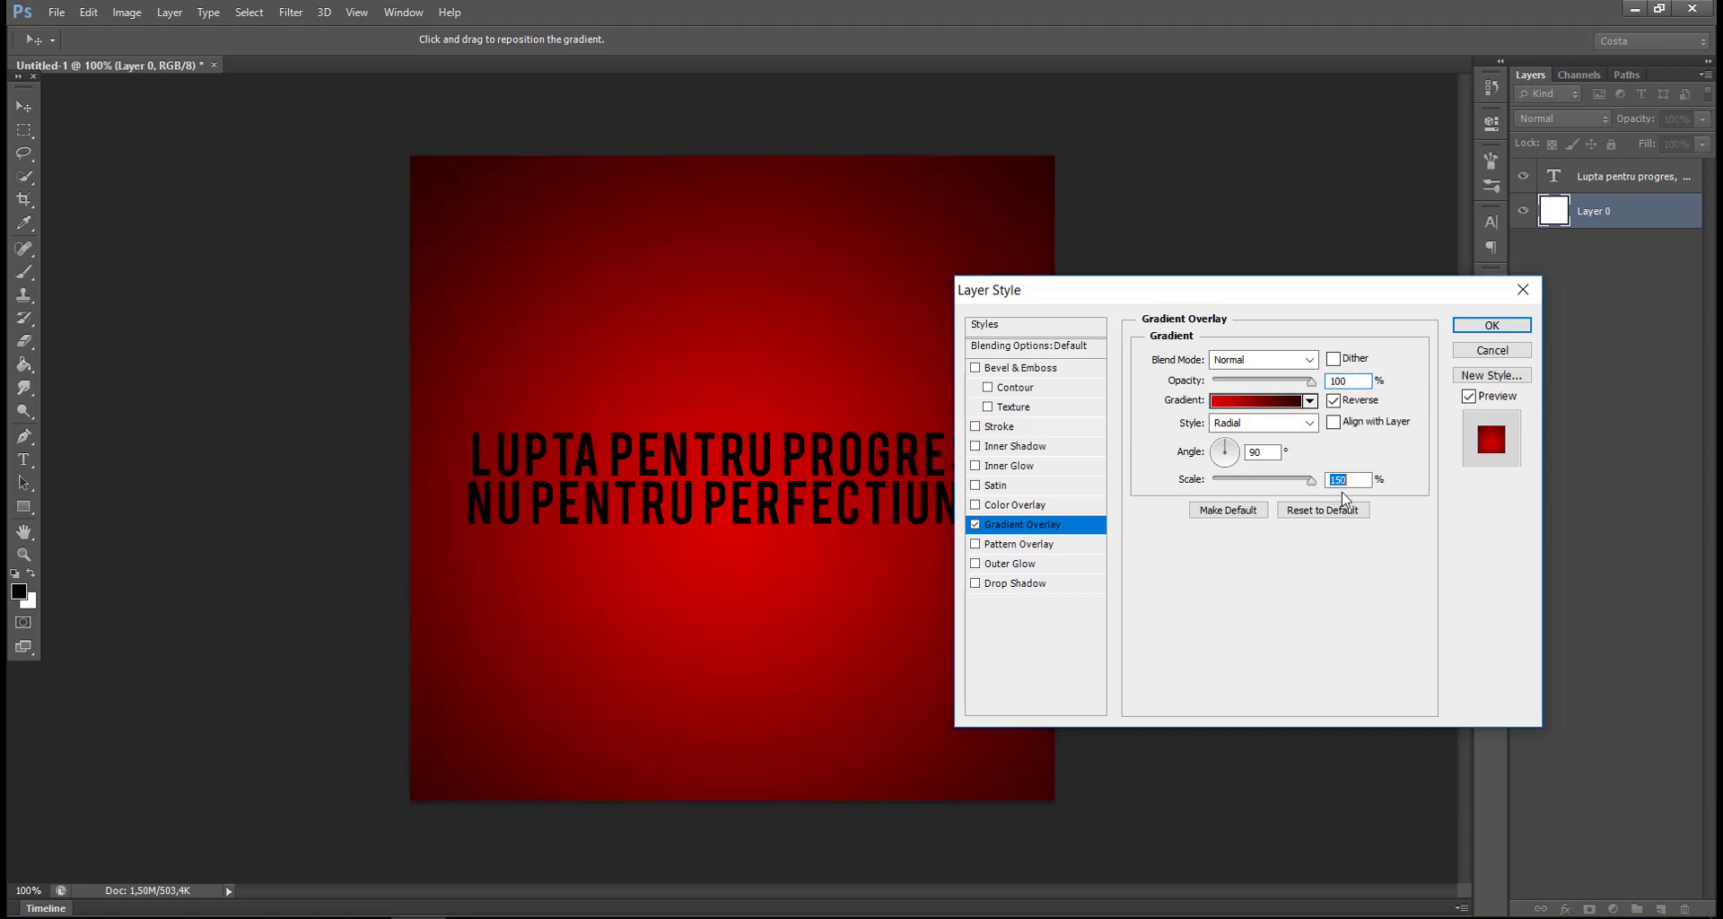
left_click(1492, 325)
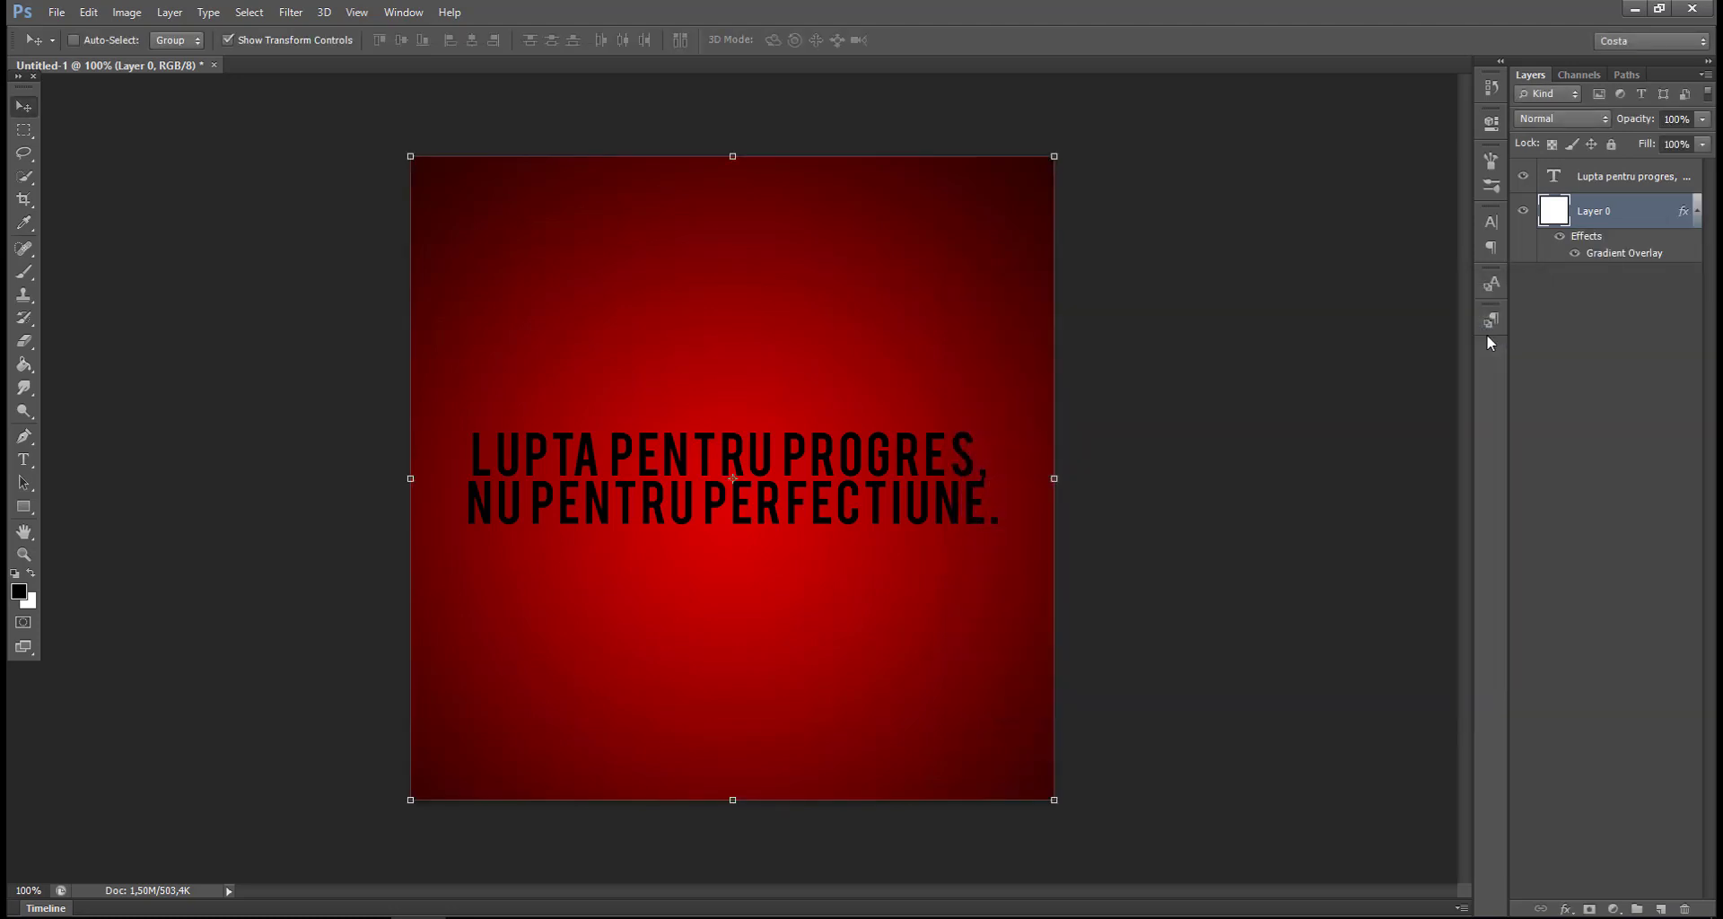
Change the quote's text colour to white (ffffff) and commit the edit.
double_click(1559, 179)
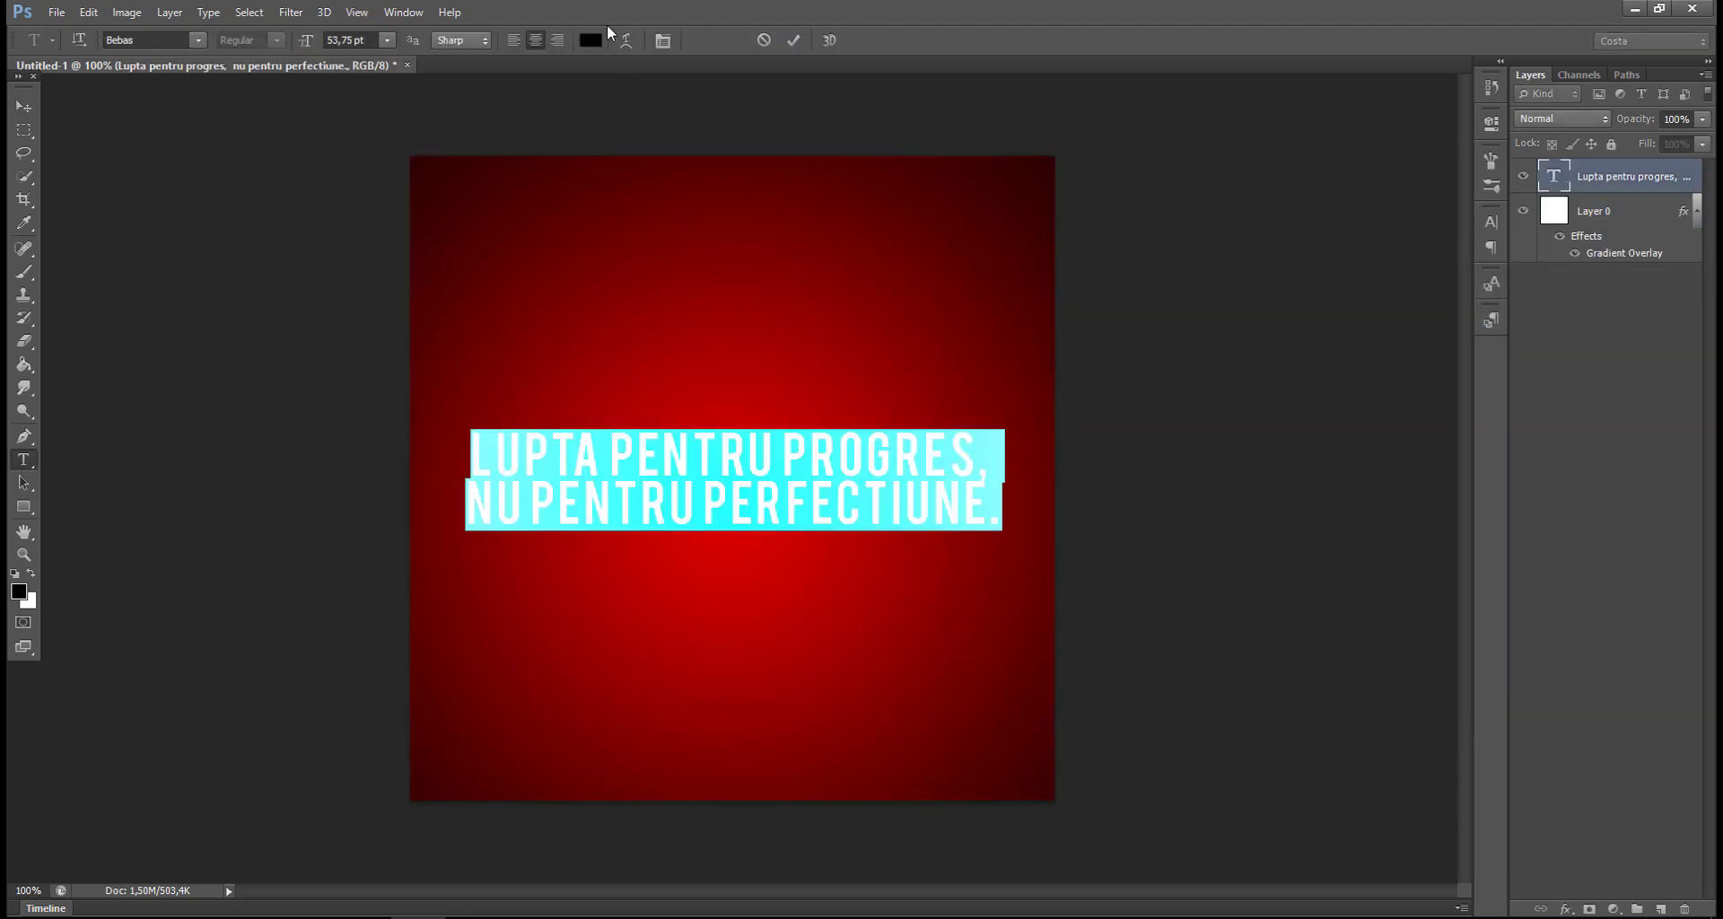
left_click(590, 40)
left_click_drag(1220, 537, 1026, 431)
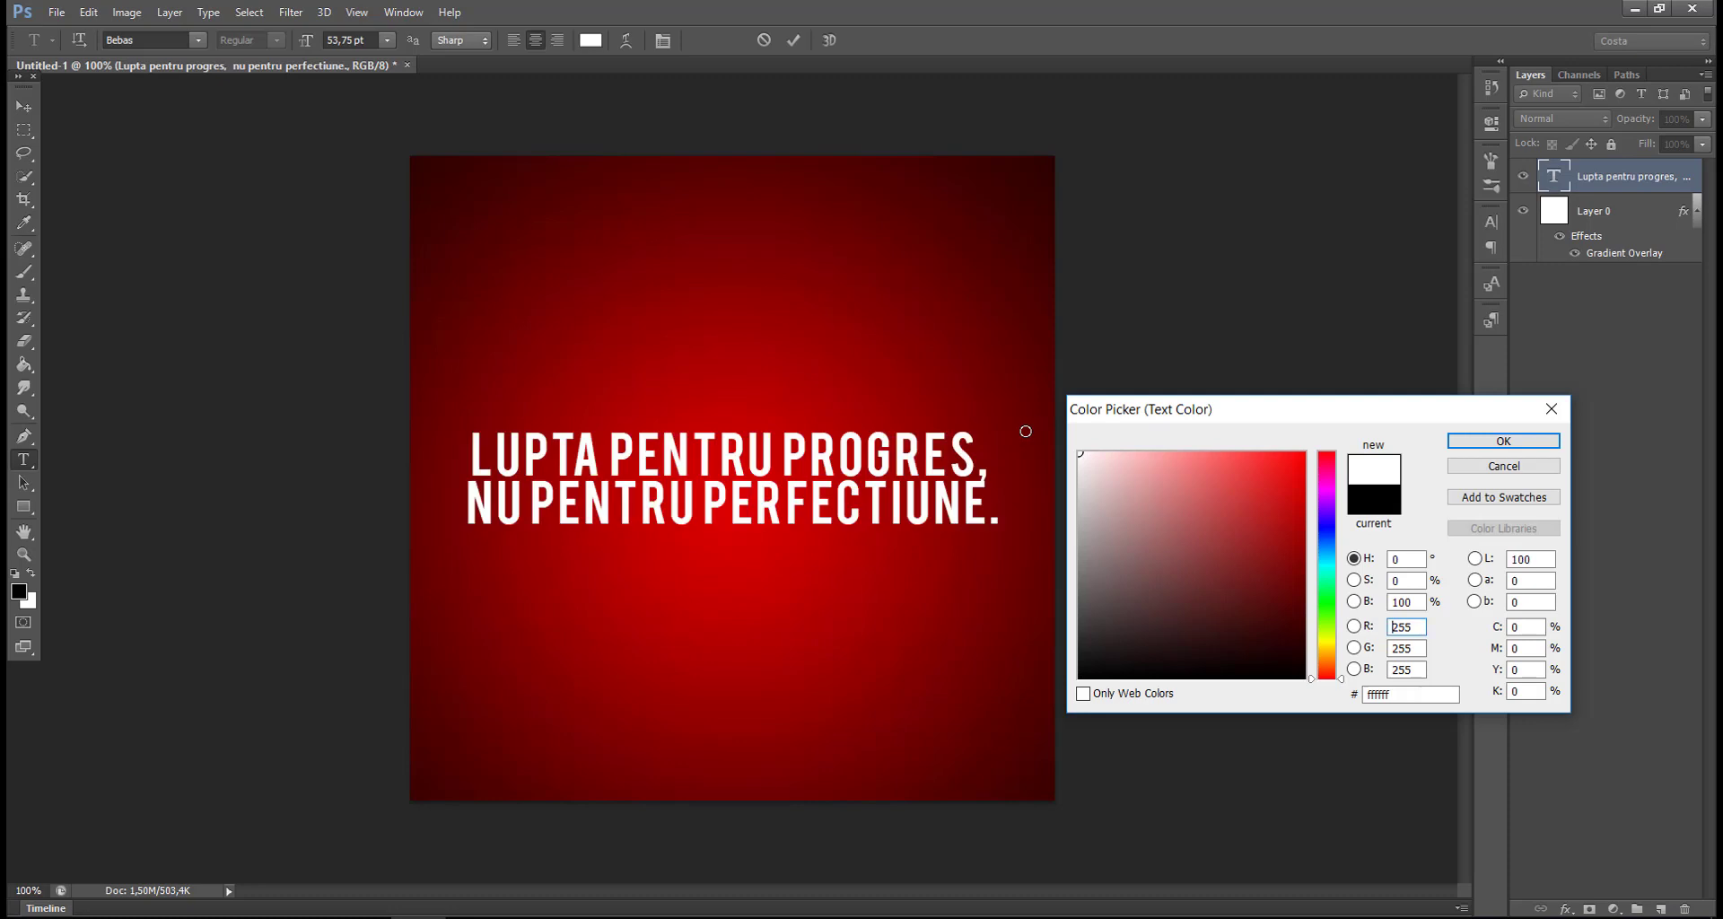
left_click(1450, 446)
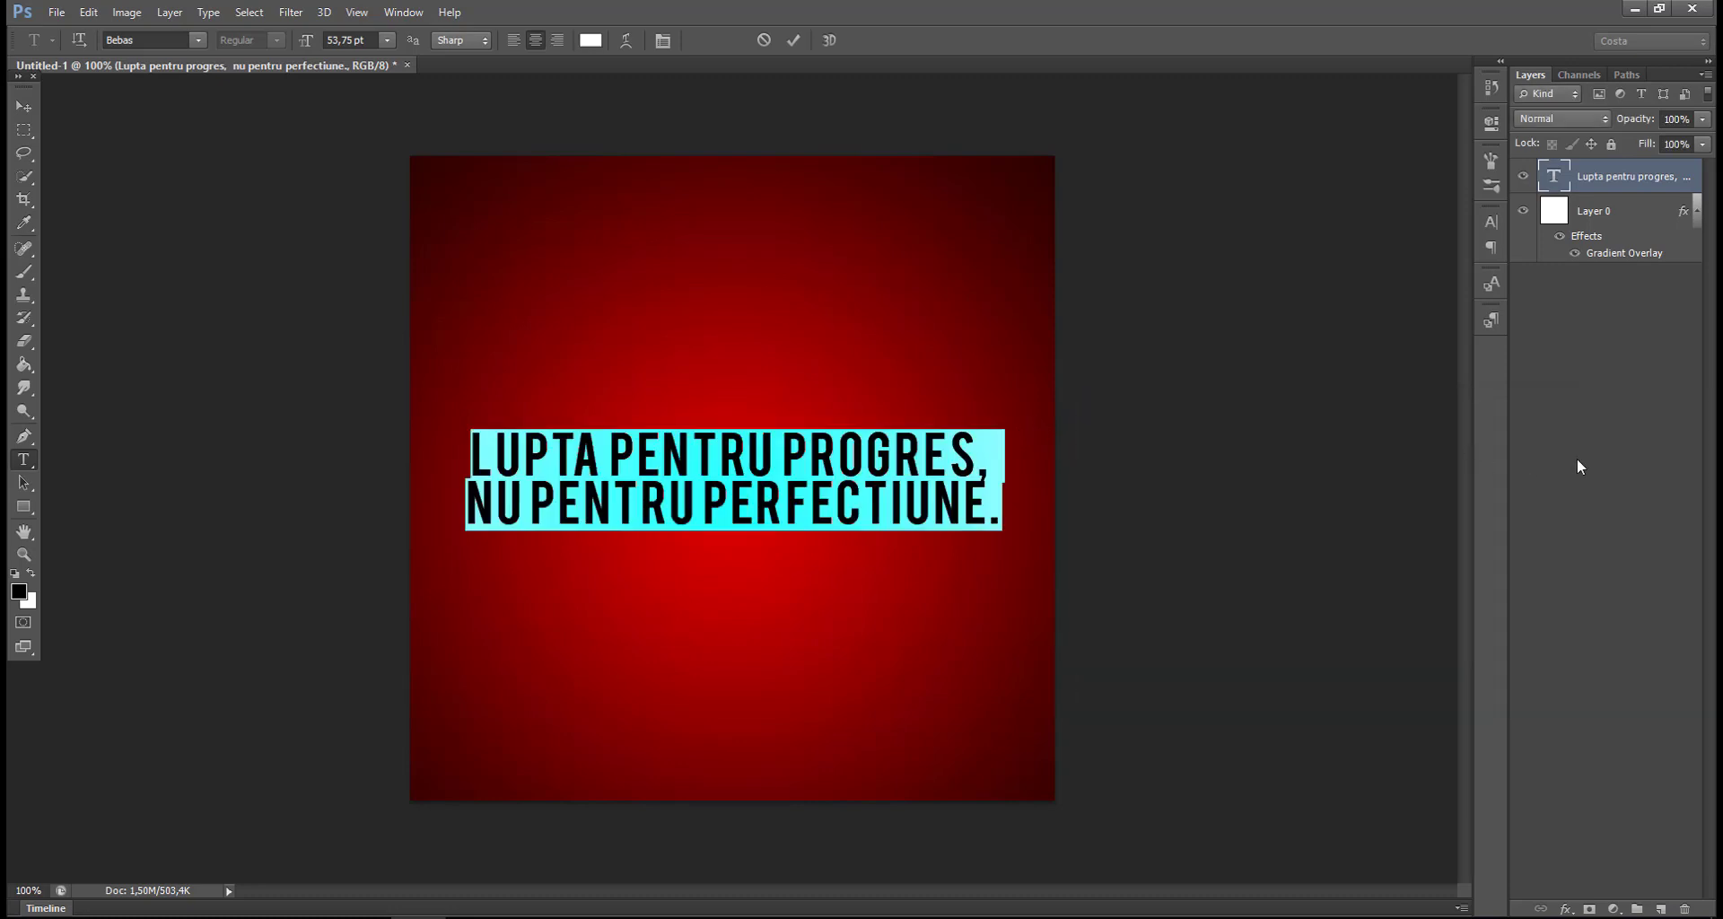
key("ctrl+Return")
key("v")
Draw a 647 by 647 px rectangle shape just inside the canvas edges and remove its fill.
left_click(35, 503)
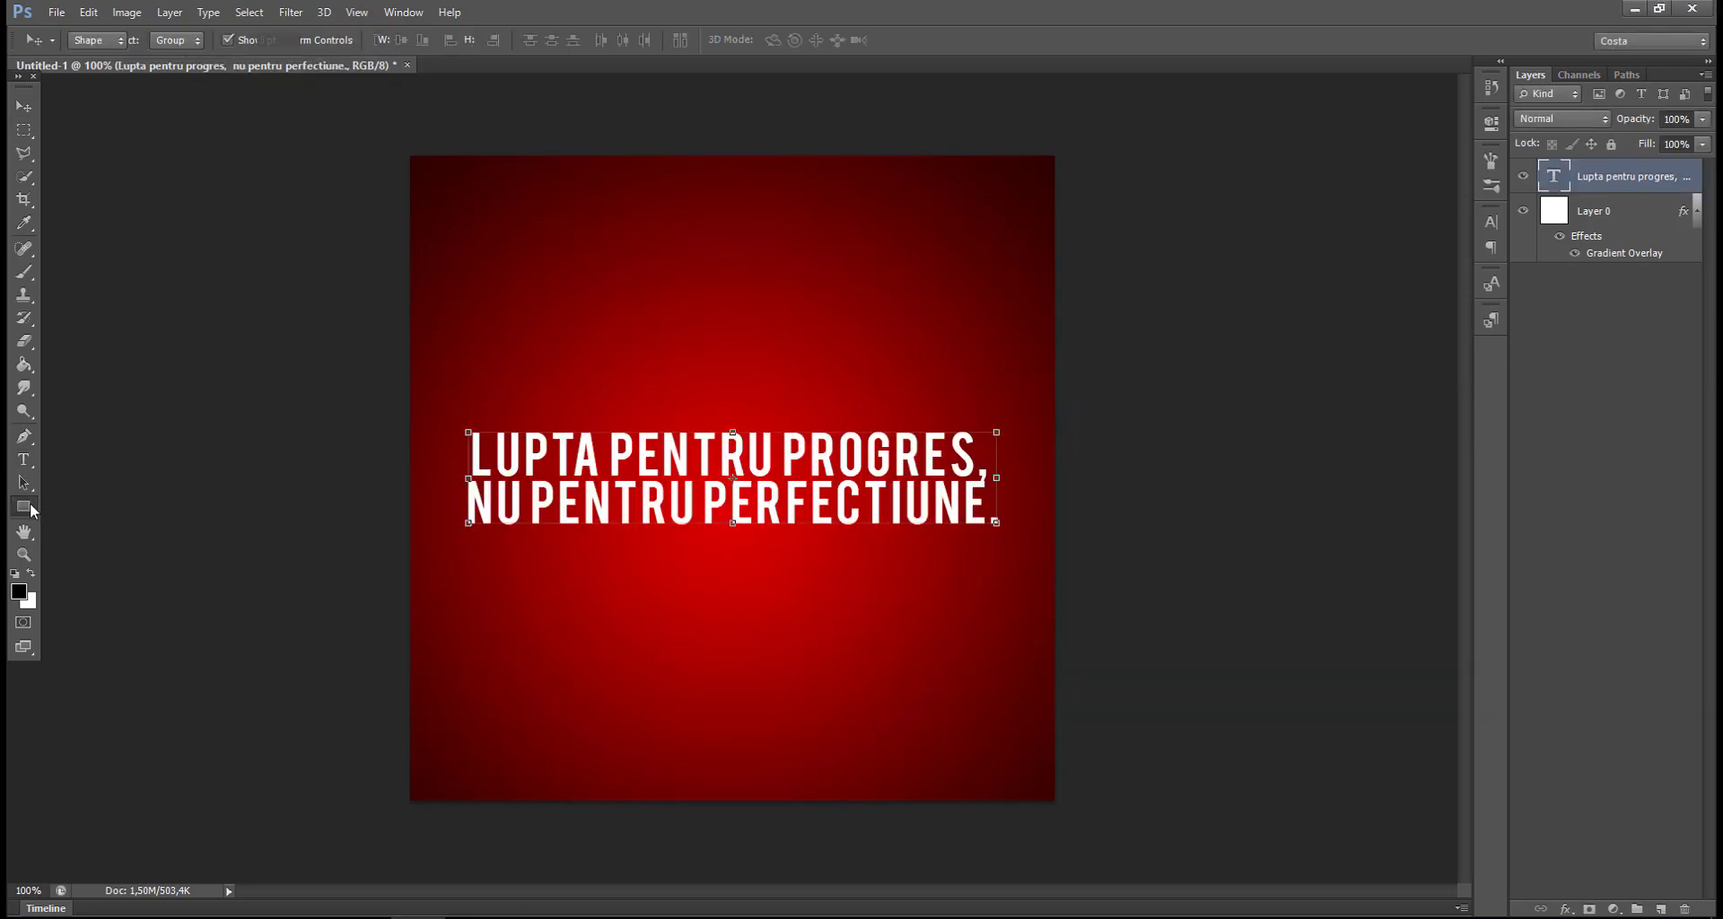
left_click_drag(442, 196, 1098, 772)
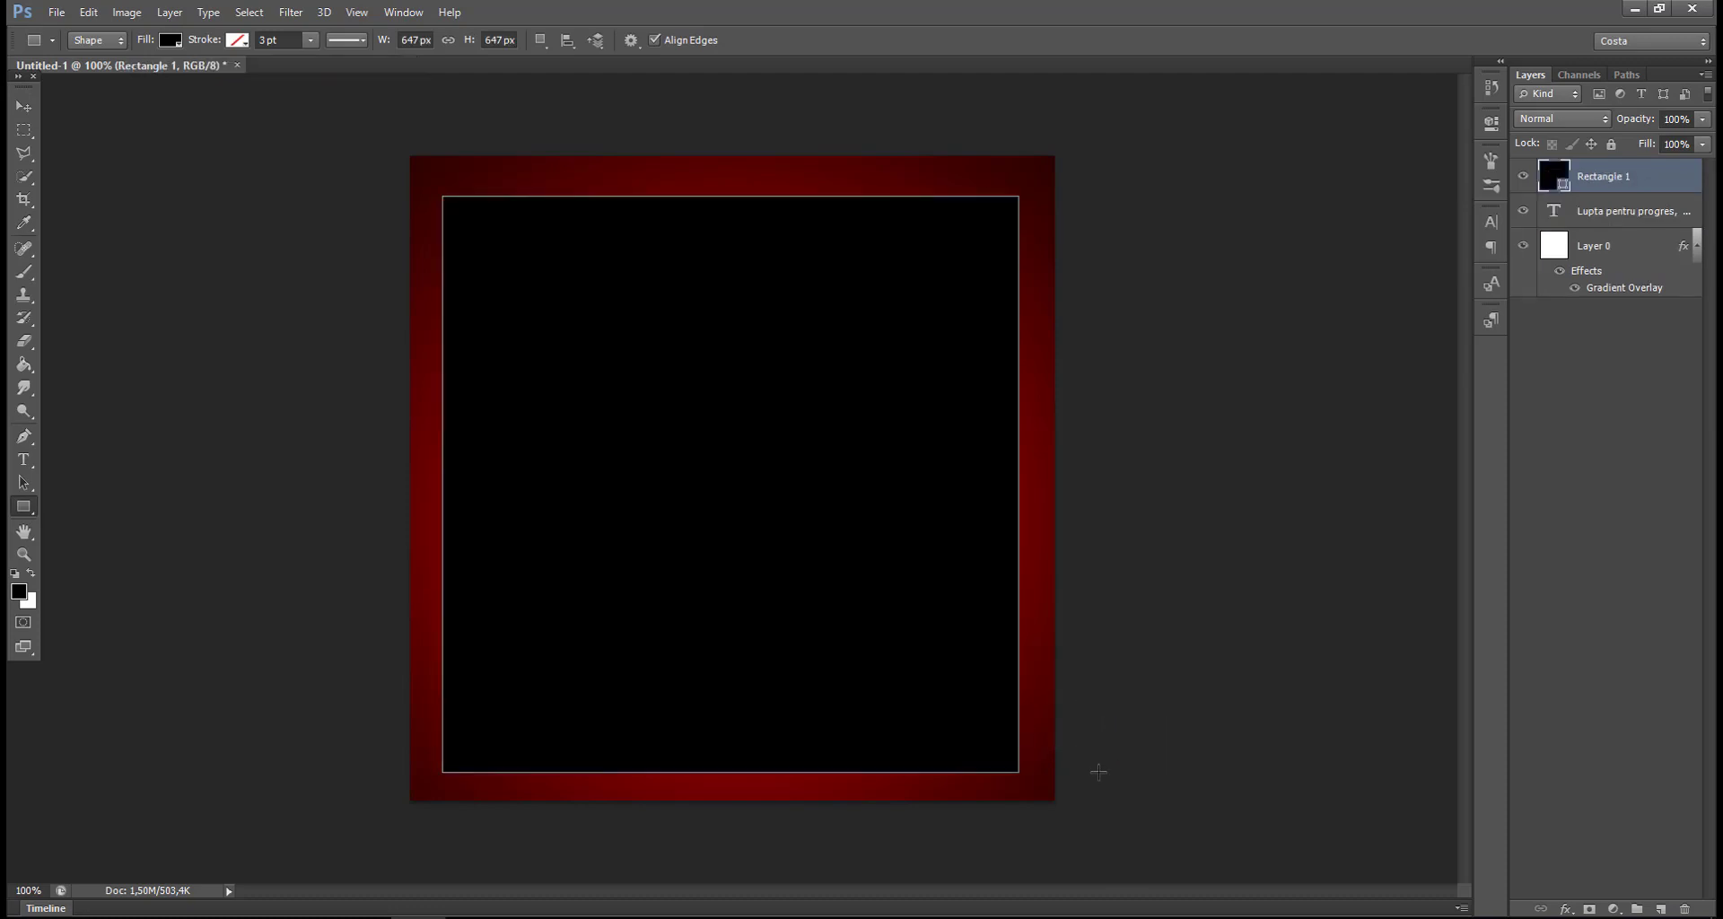
left_click(170, 40)
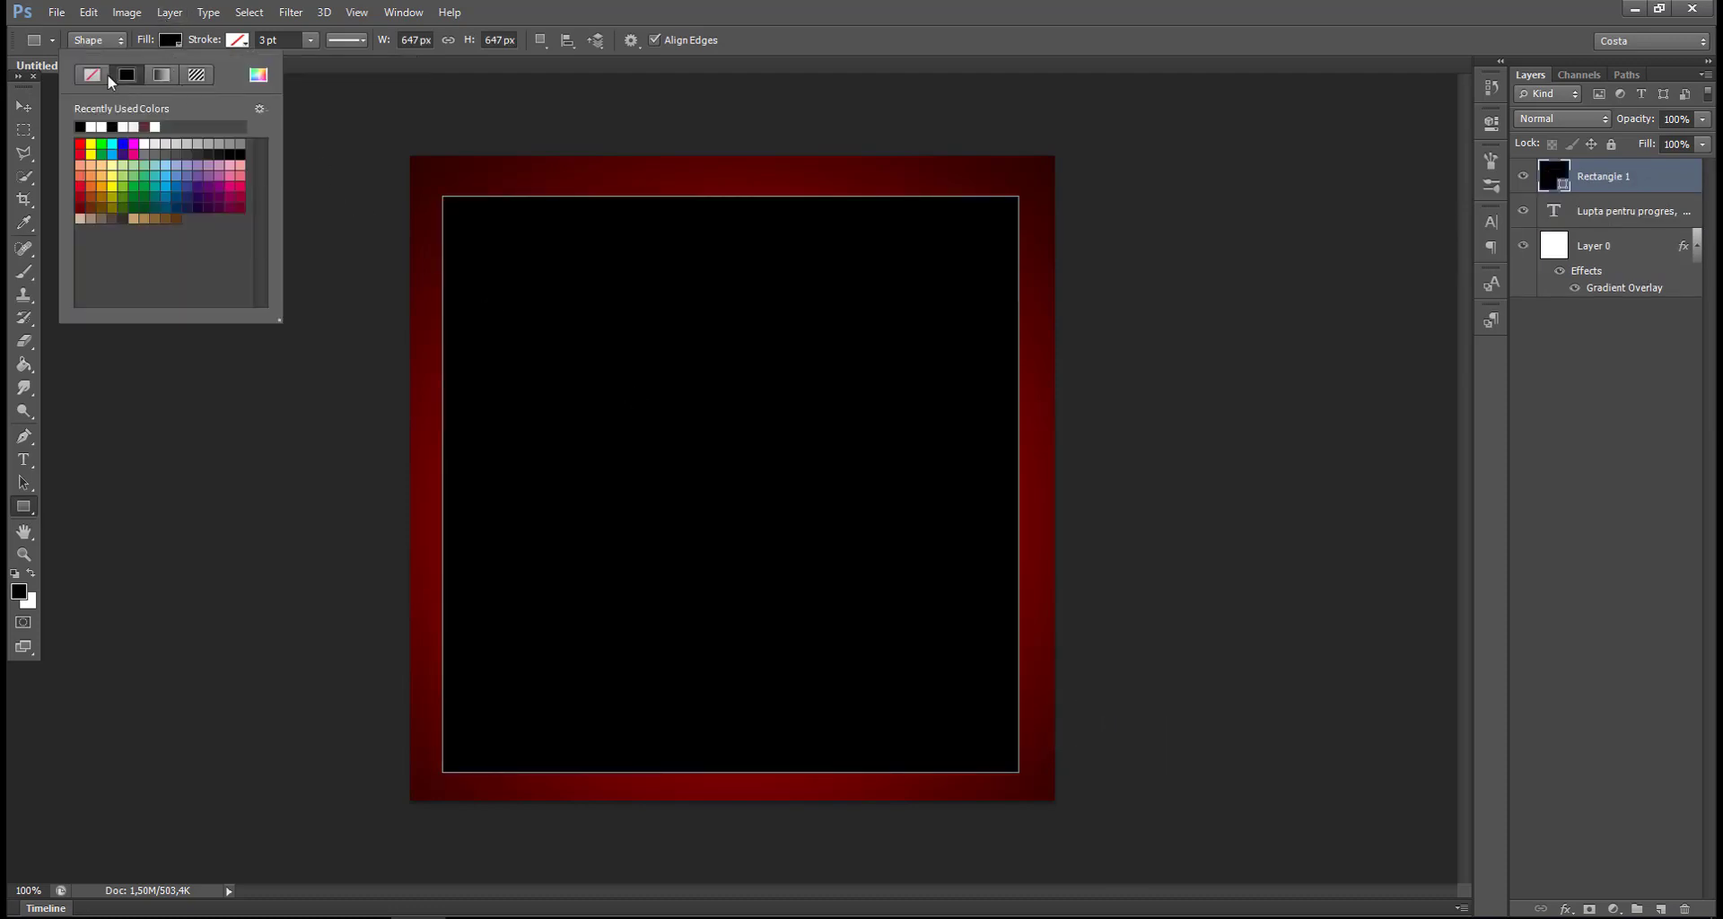
left_click(92, 74)
Give the rectangle a black stroke 5 pt wide.
left_click(296, 41)
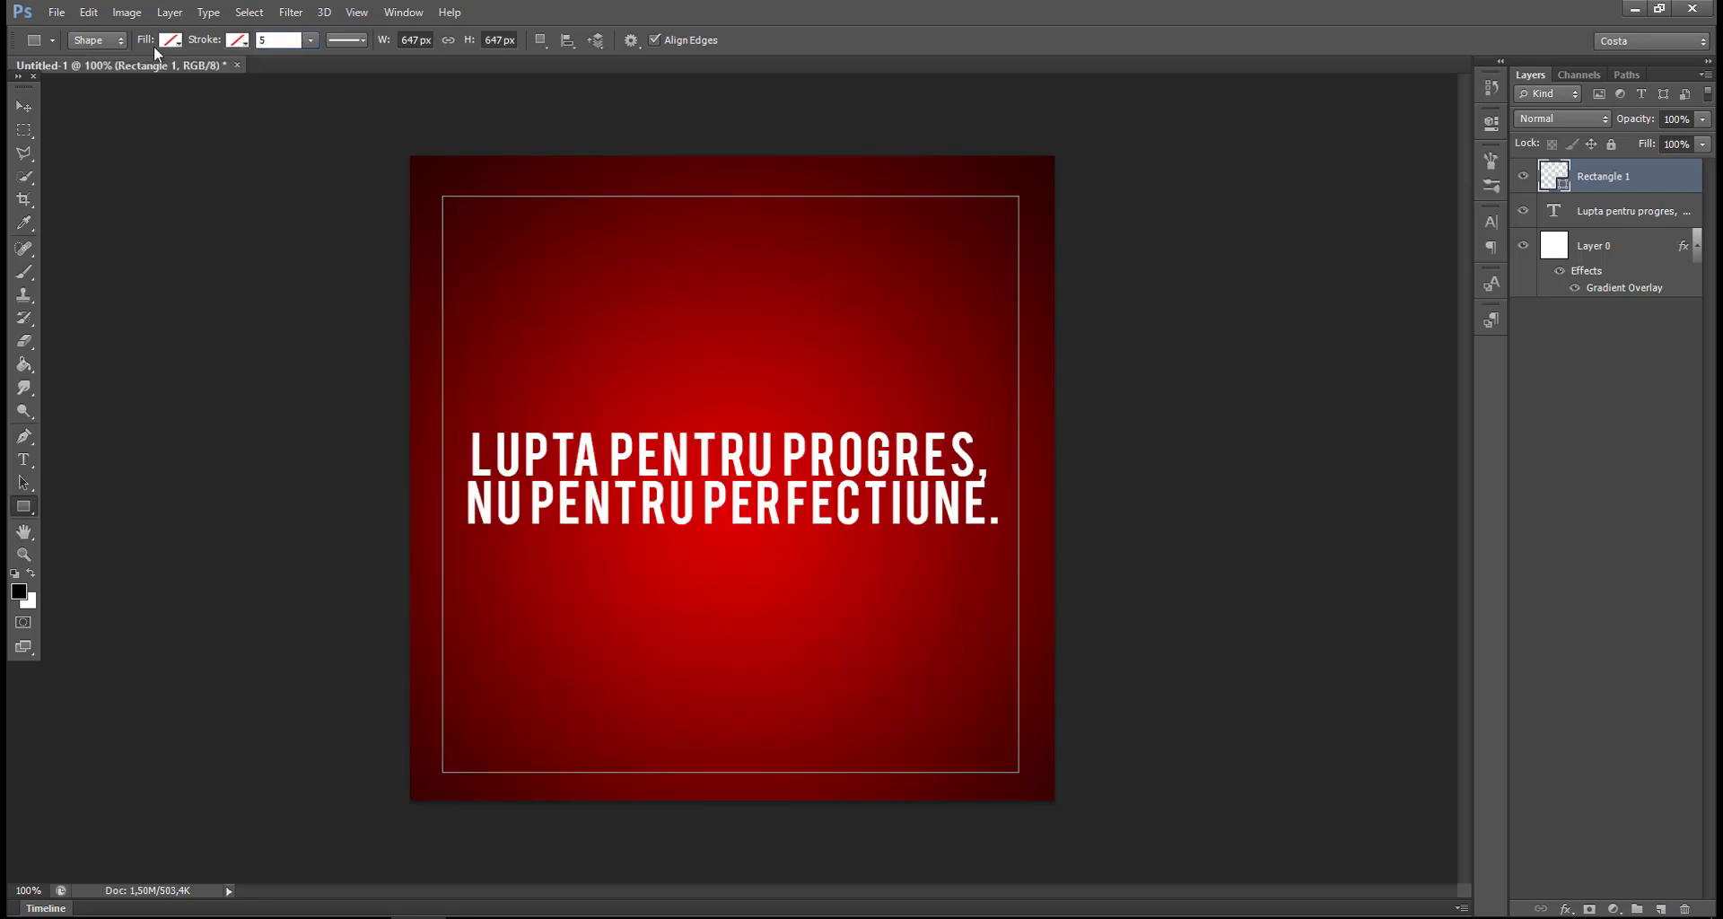
type("5")
key("Return")
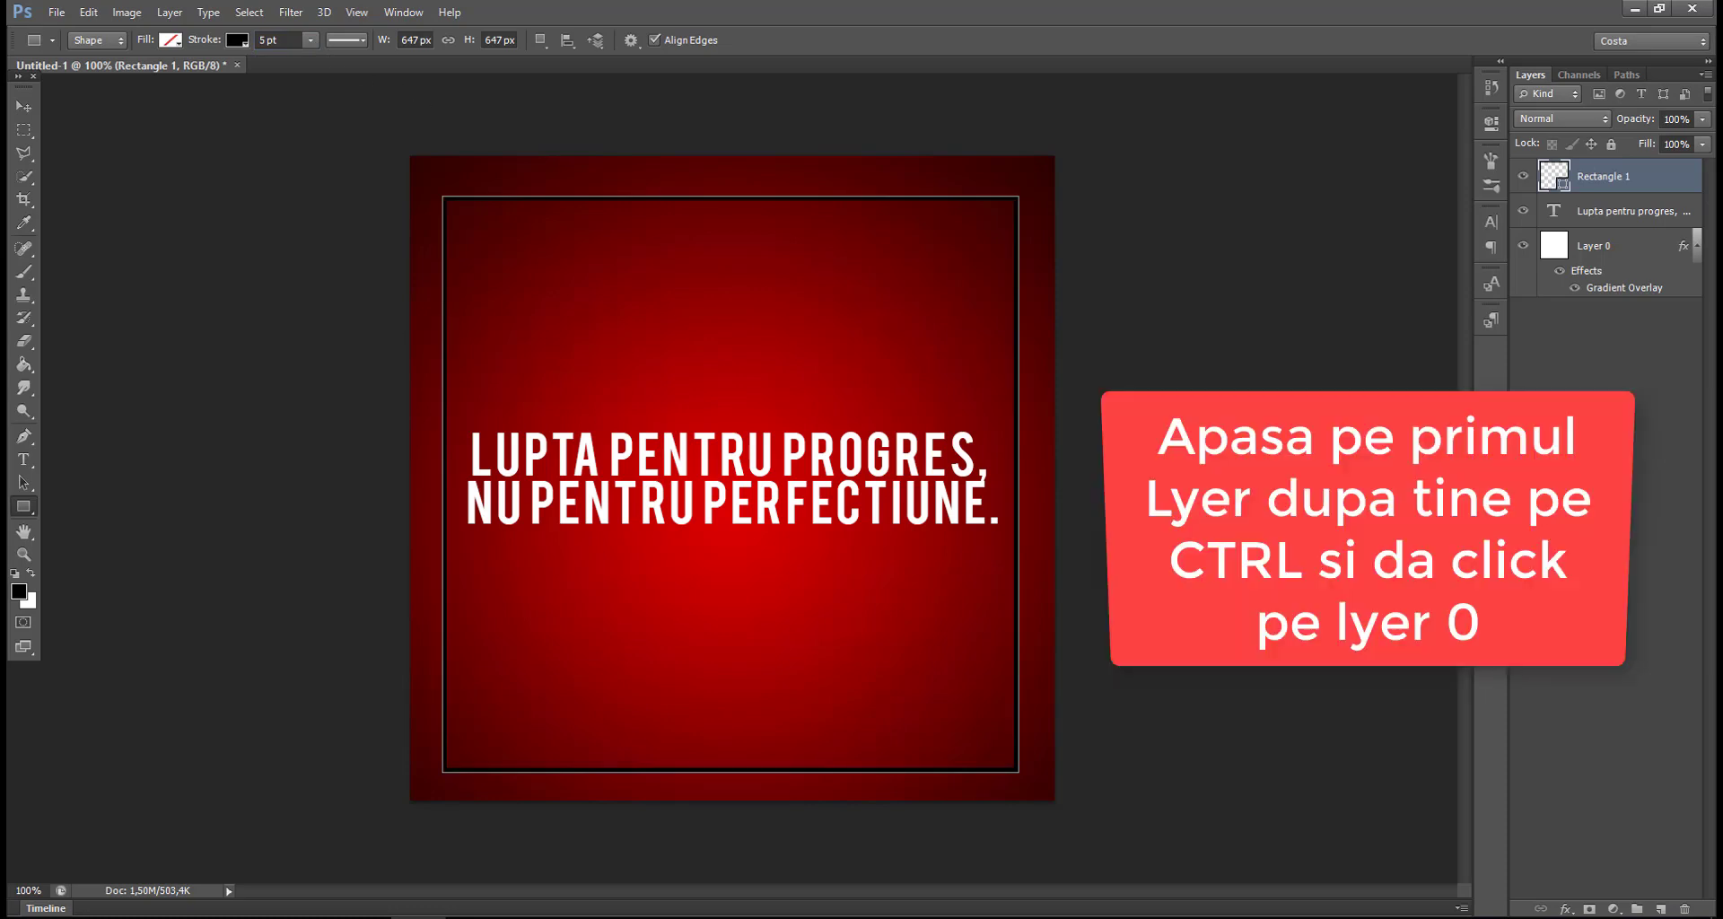
Select the Rectangle 1 and Layer 0 layers together and align their horizontal and vertical centres.
left_click(1561, 502)
left_click(1612, 177)
left_click(1595, 253, "ctrl")
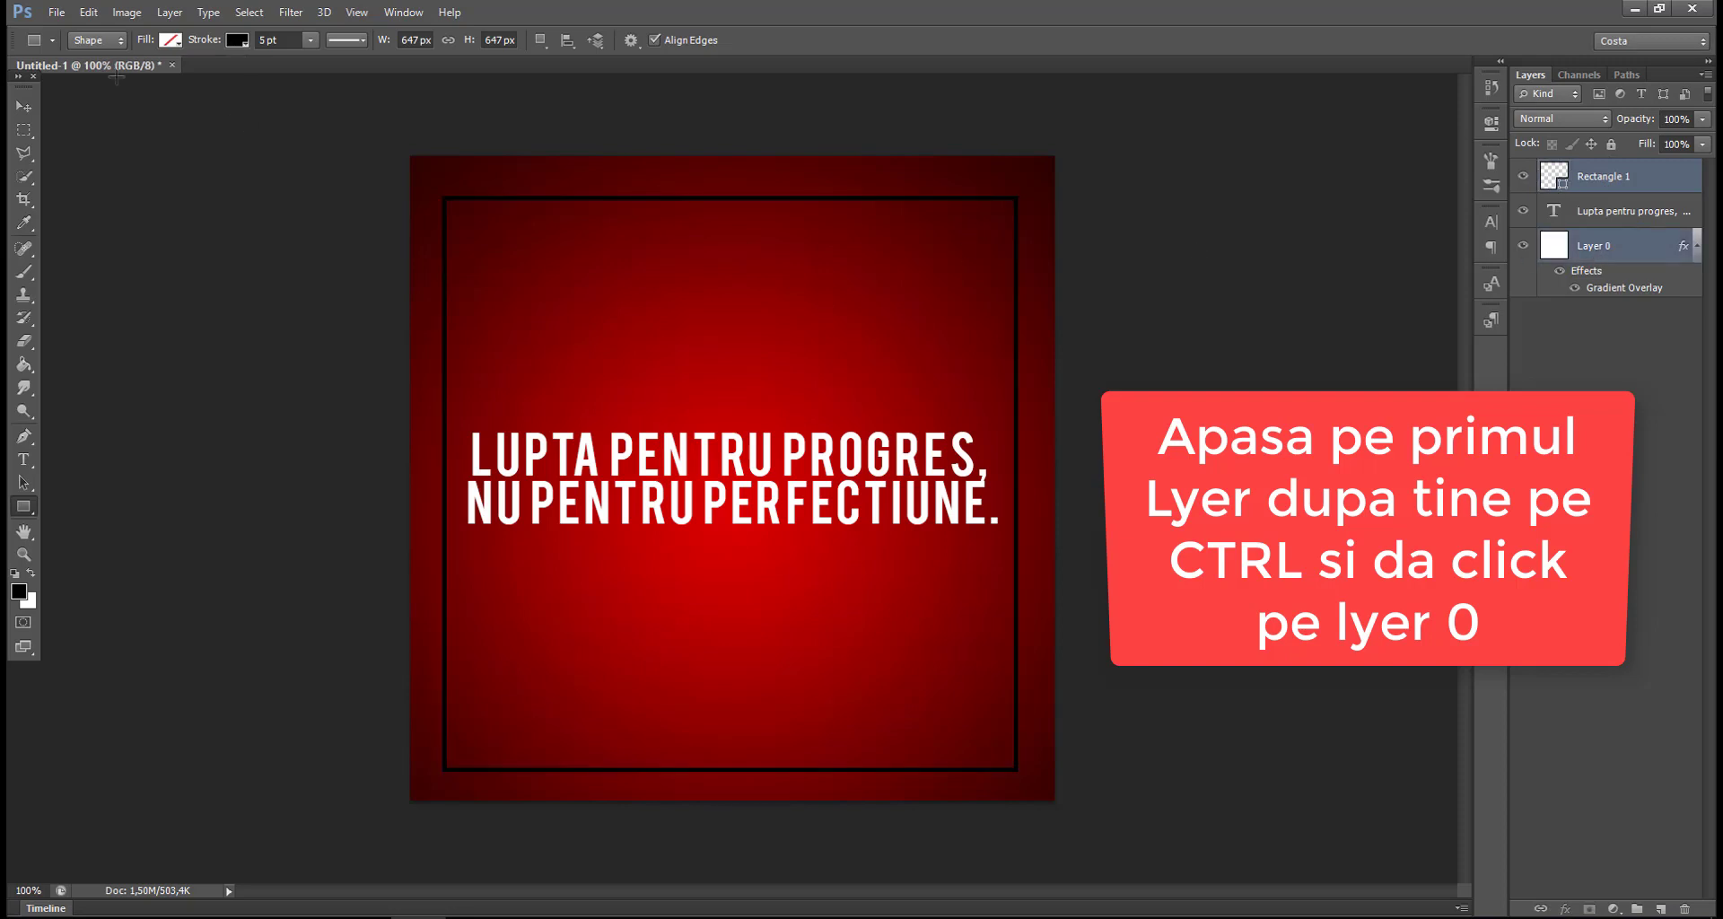
left_click(24, 106)
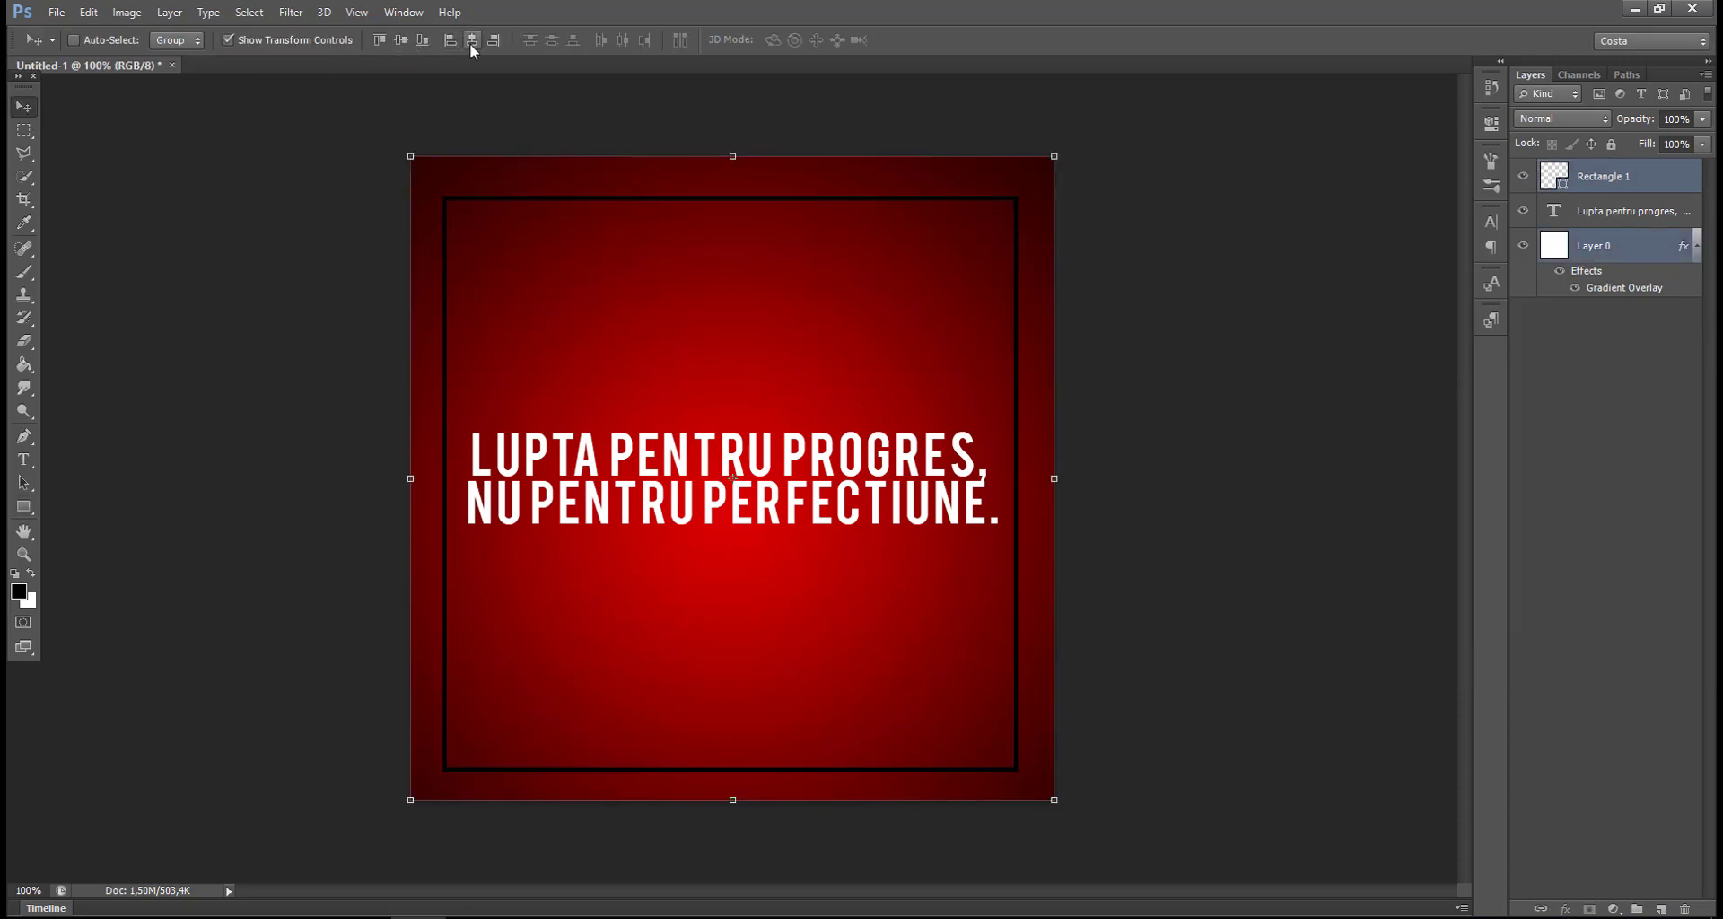
left_click(470, 43)
left_click(400, 47)
left_click(1568, 445)
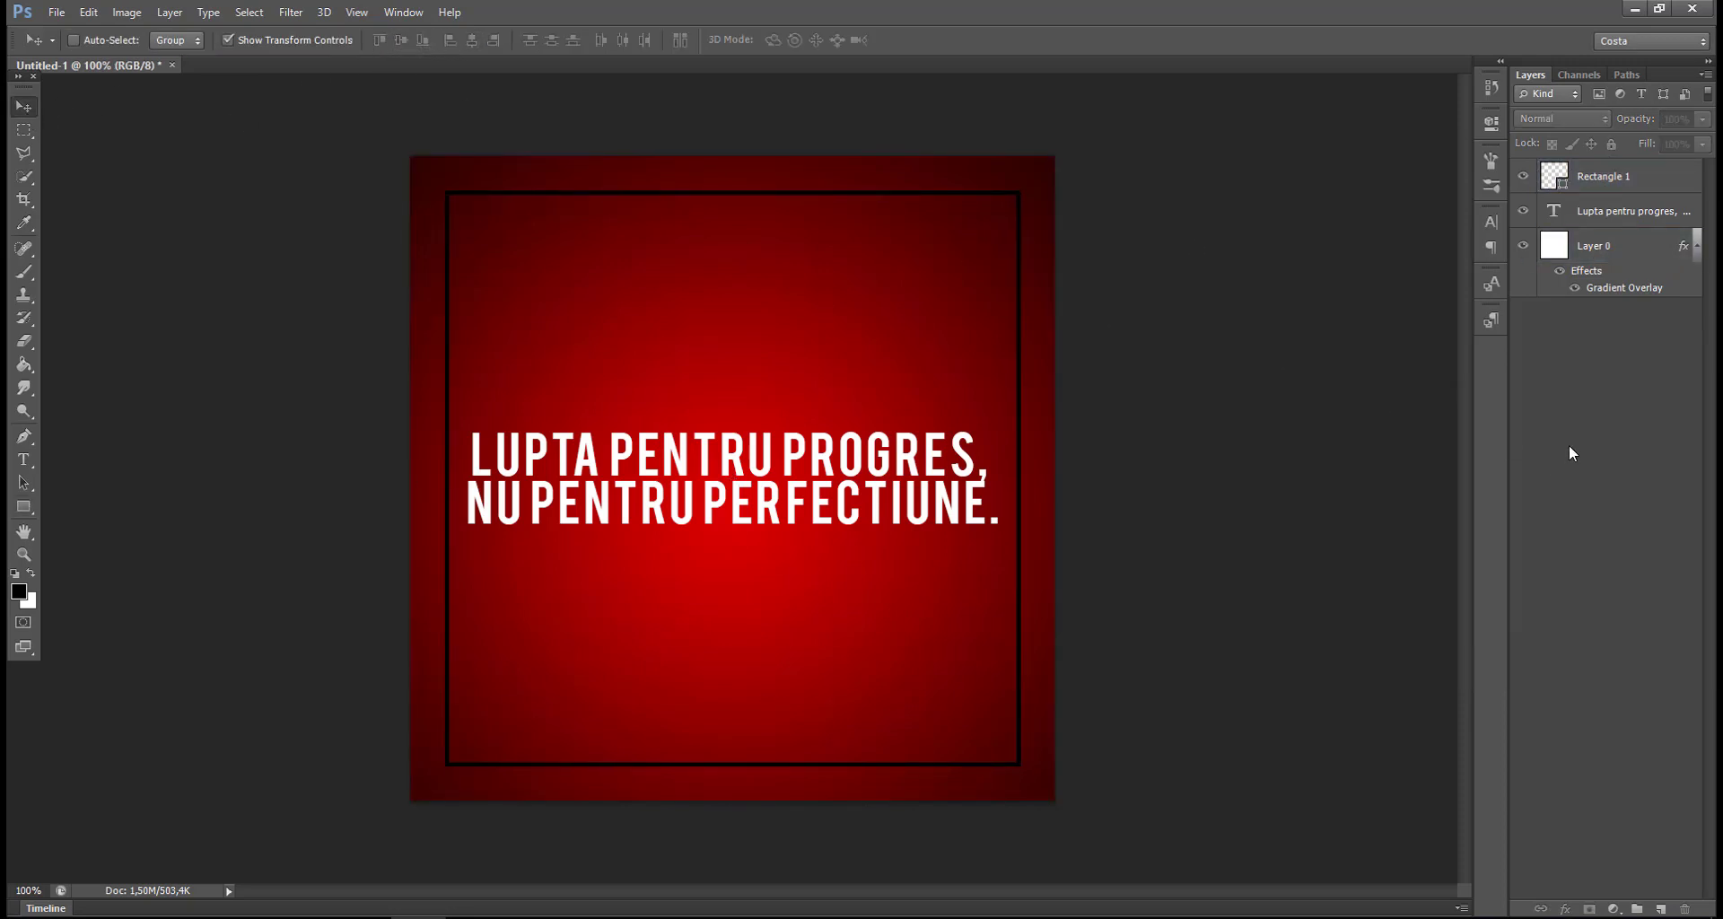
Add a white (ffffff) Color Overlay to the Rectangle 1 layer and apply the layer style.
key("alt+period")
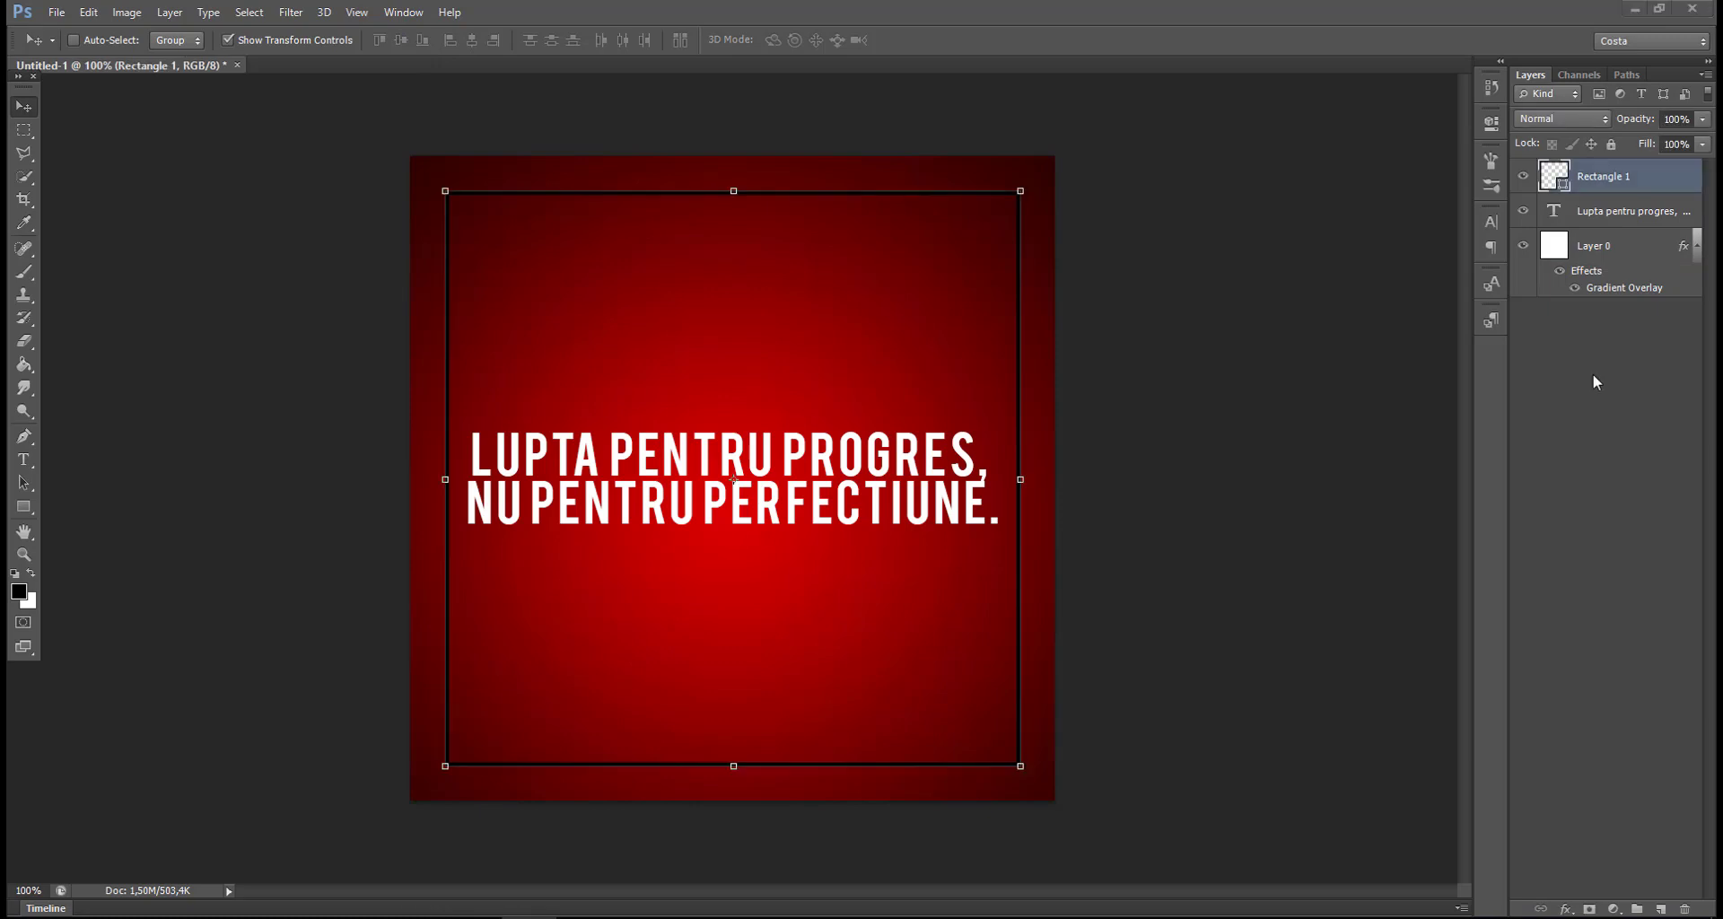
double_click(1654, 183)
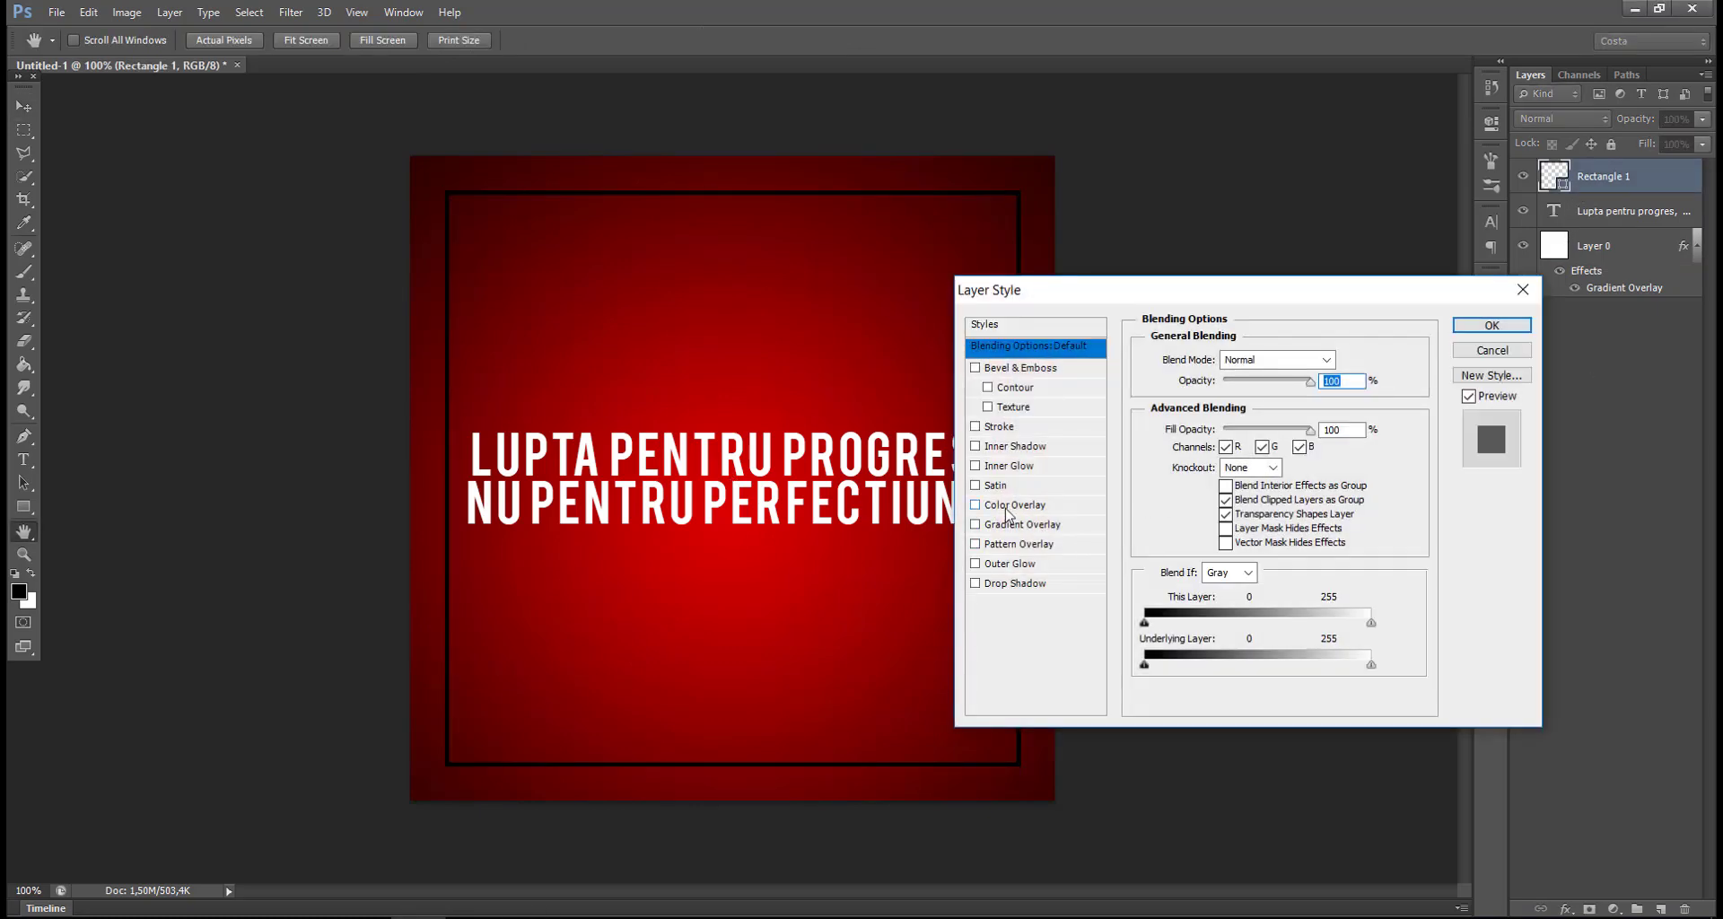
left_click(1006, 505)
left_click(1350, 360)
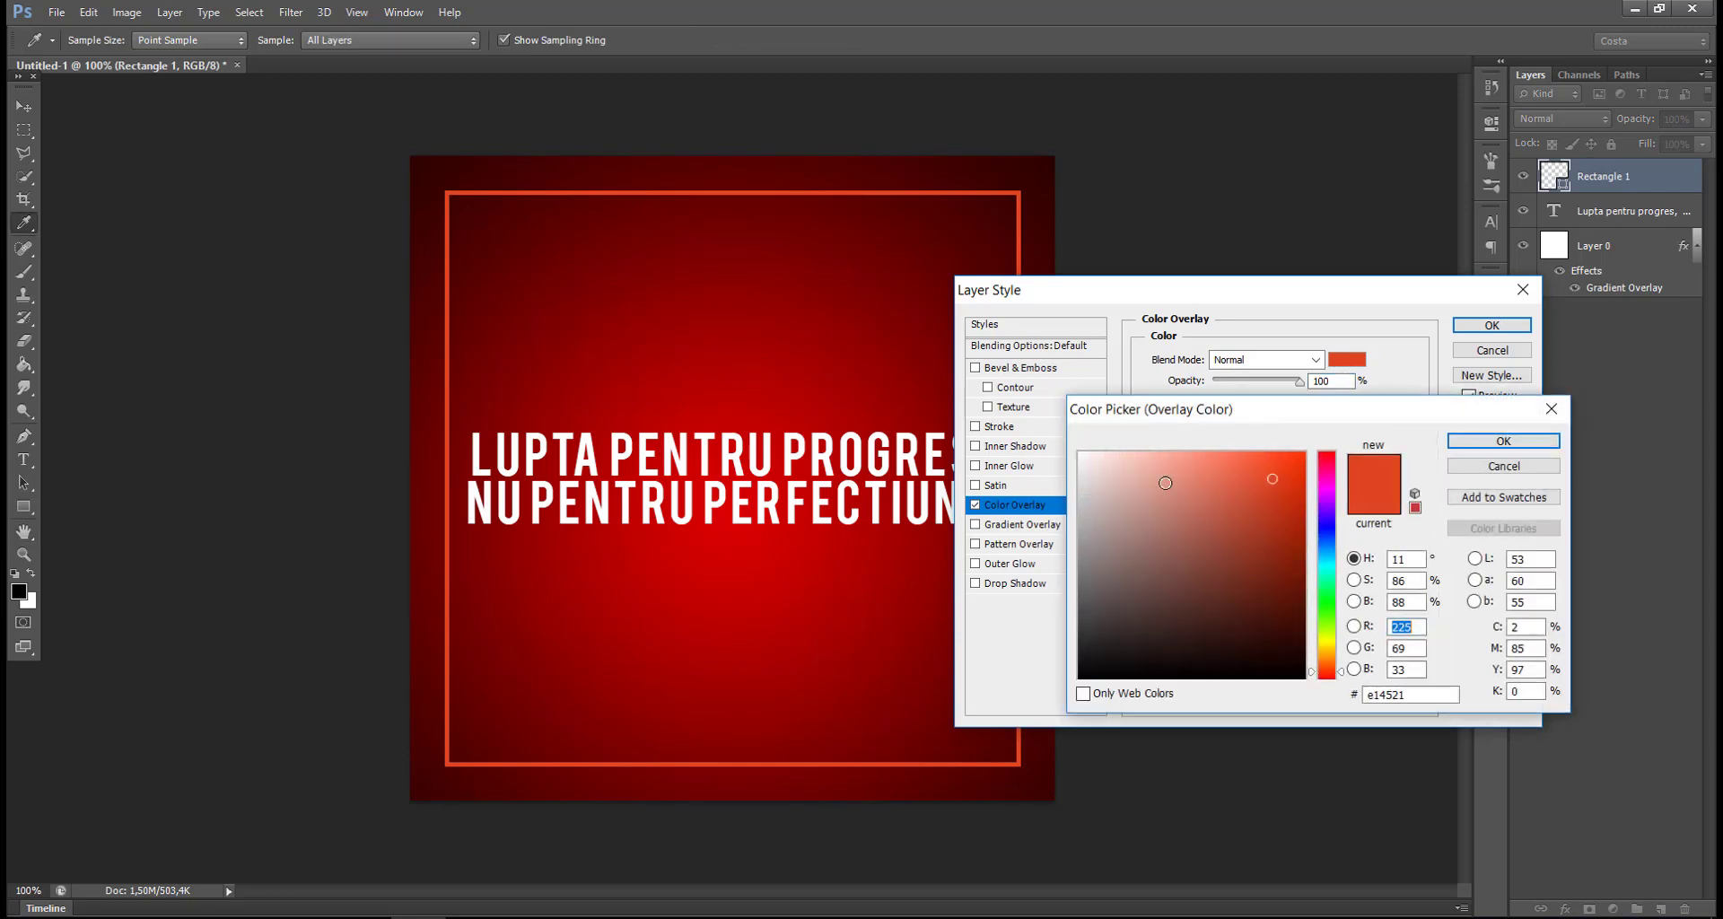
left_click(1081, 454)
left_click(1482, 441)
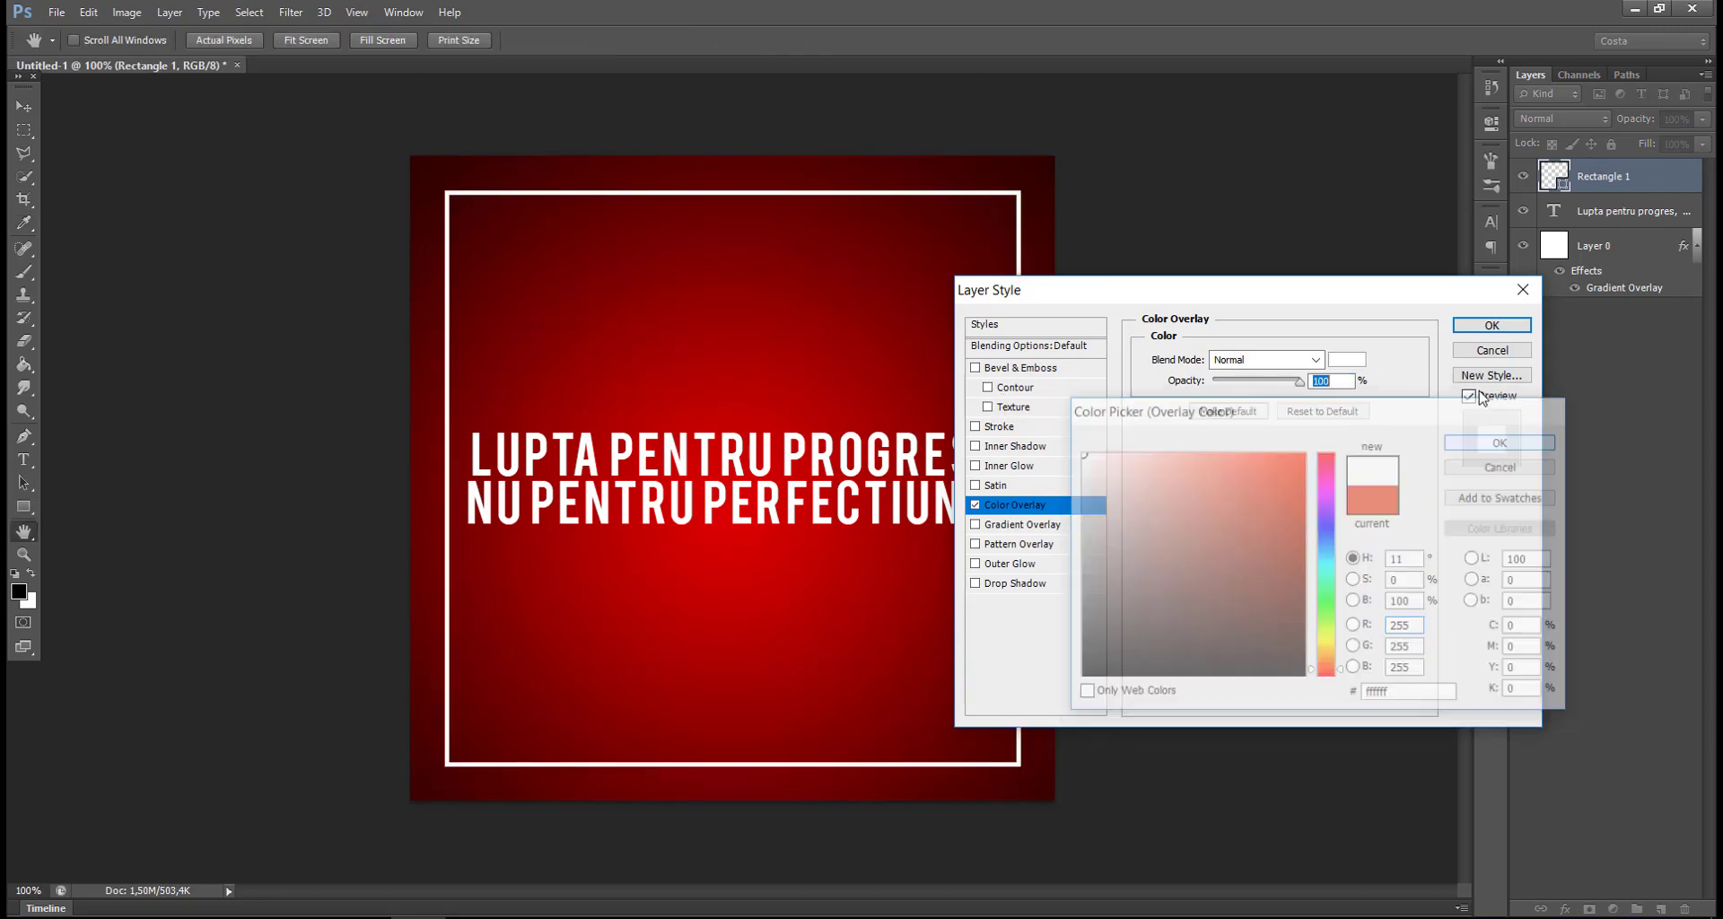
left_click(1491, 325)
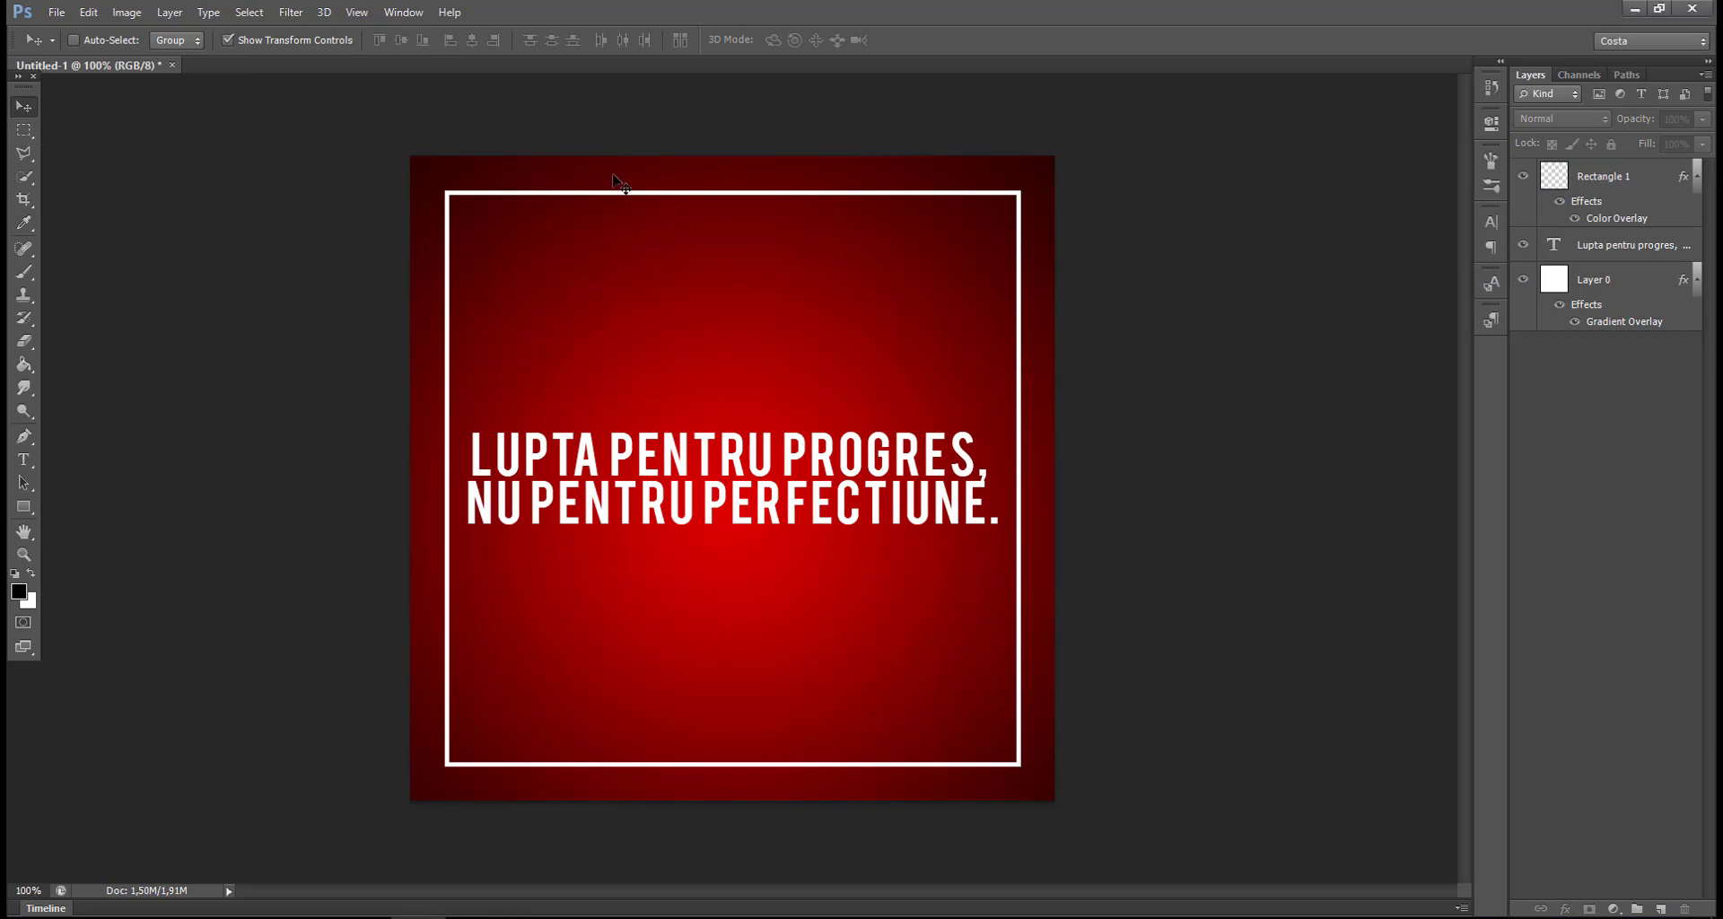
Marquee-select a wide strip across the middle of the frame's top edge and fill it with black on a new layer.
left_click(24, 130)
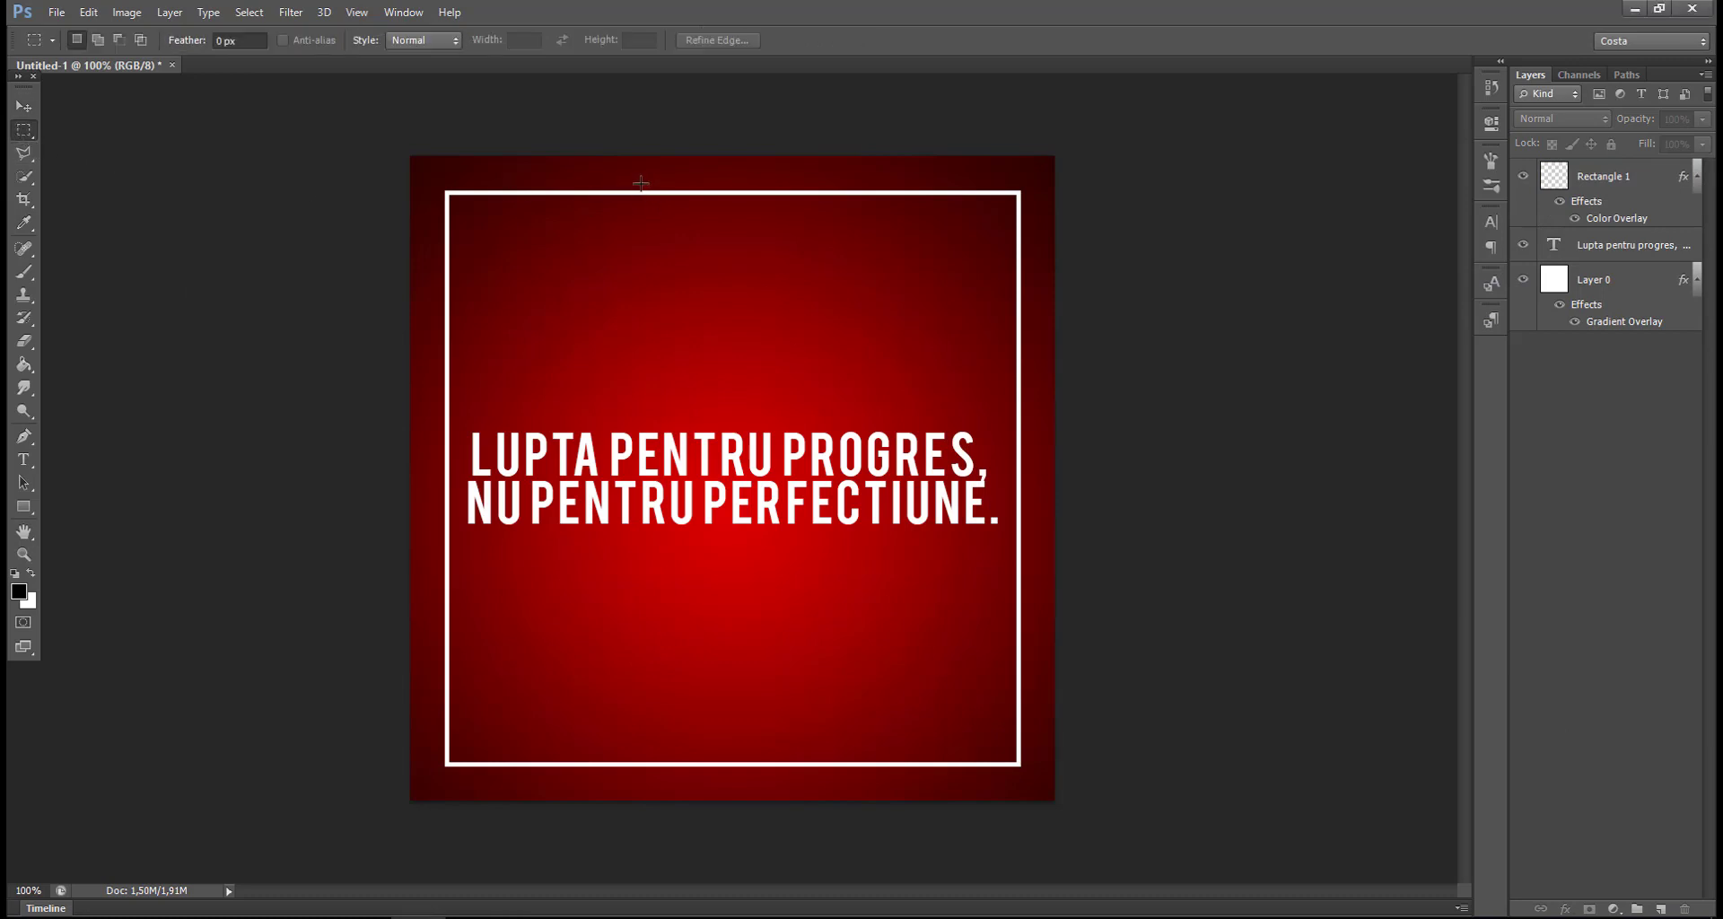
left_click_drag(636, 175, 842, 214)
left_click(842, 214)
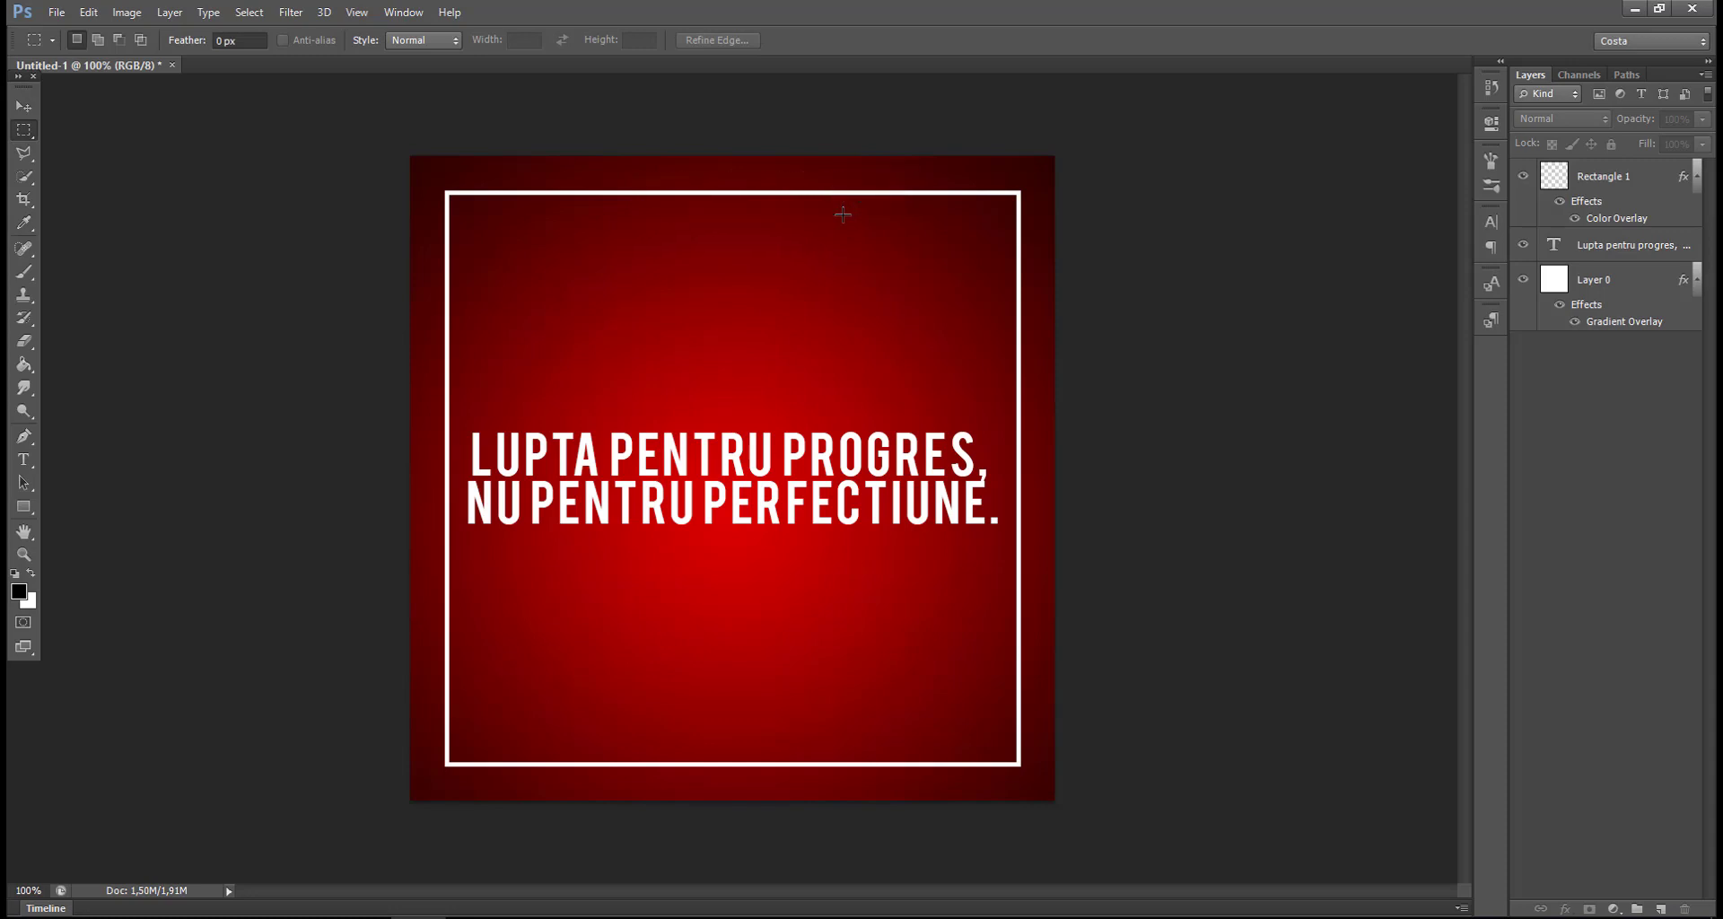
left_click(1659, 909)
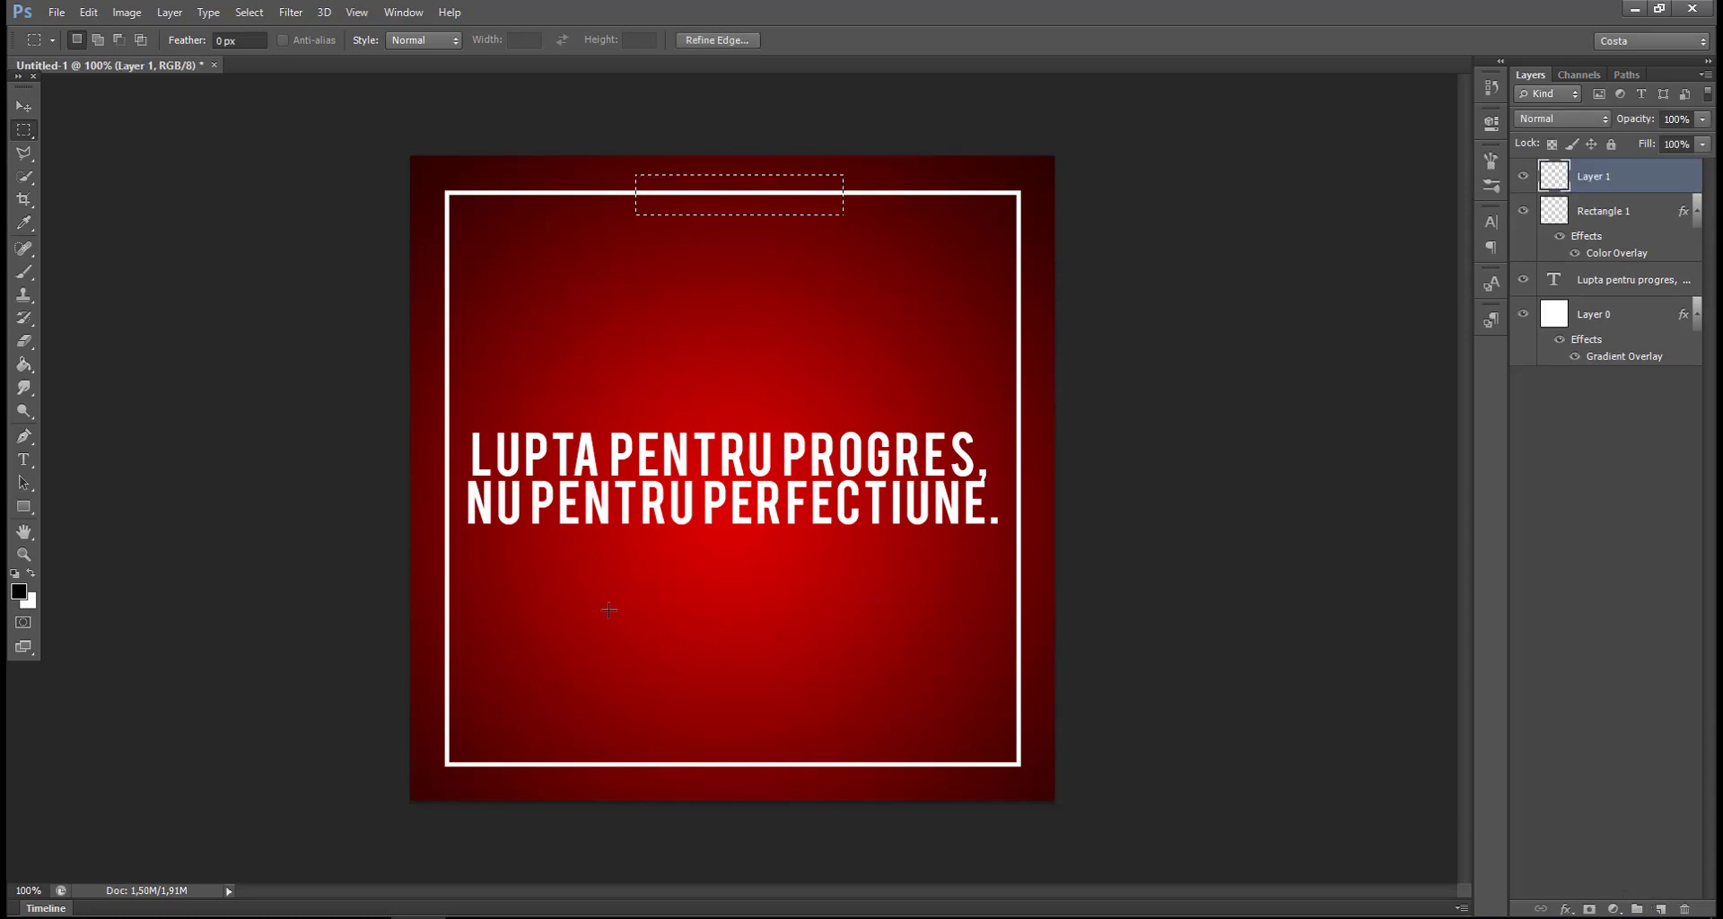
left_click(25, 365)
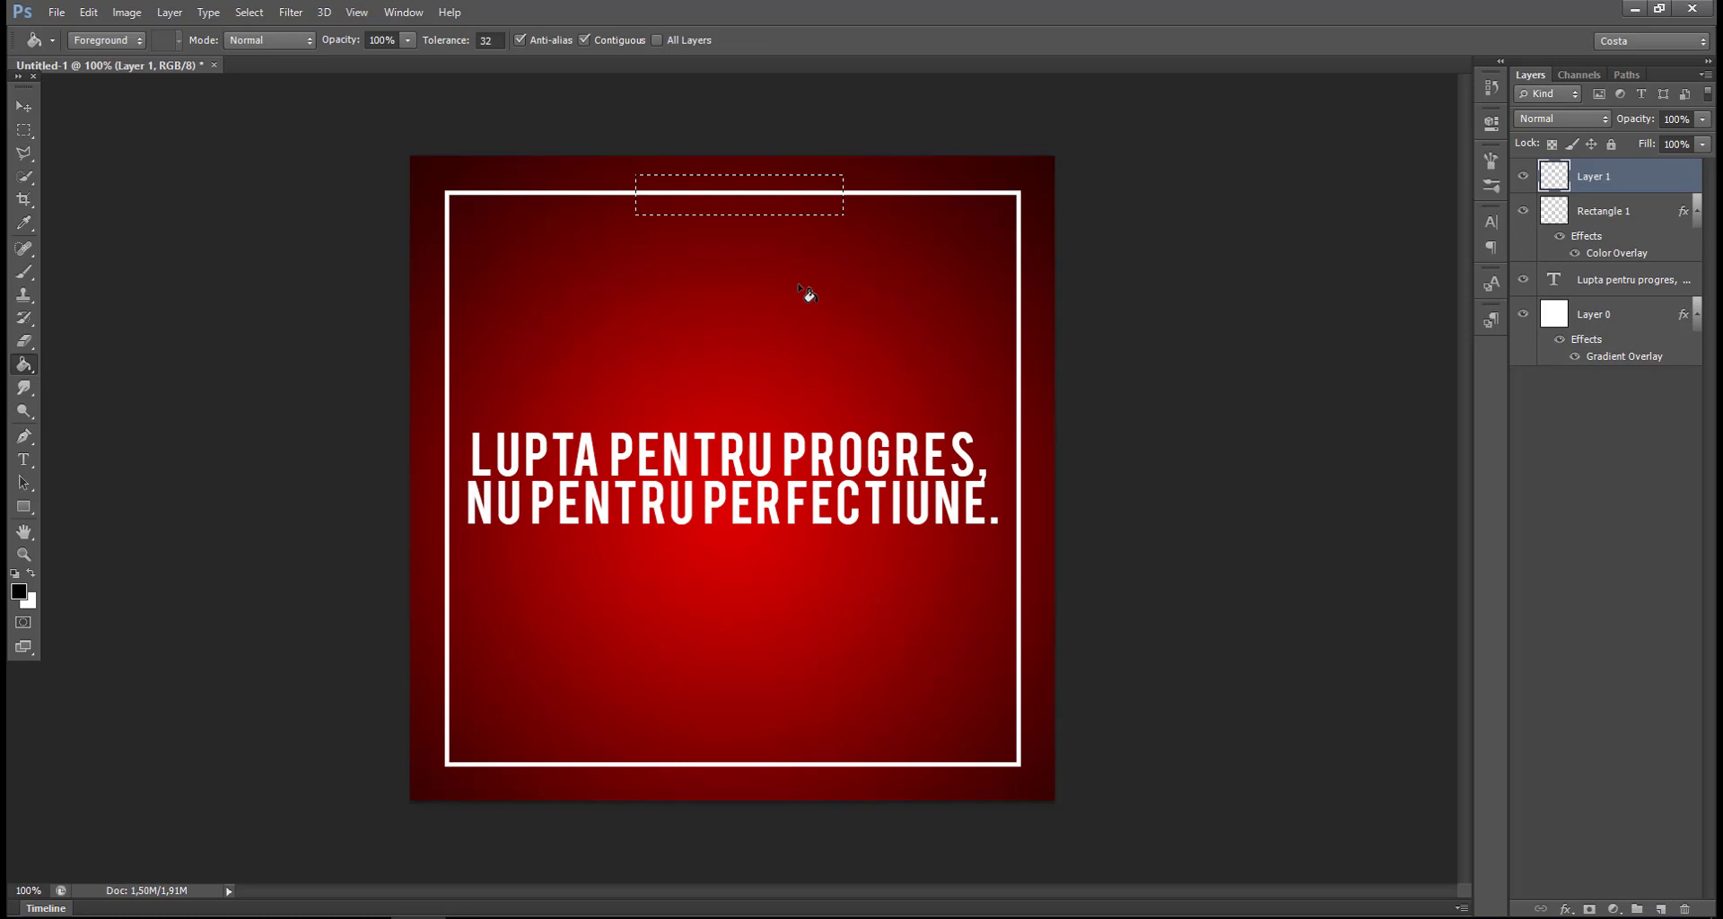
left_click(734, 194)
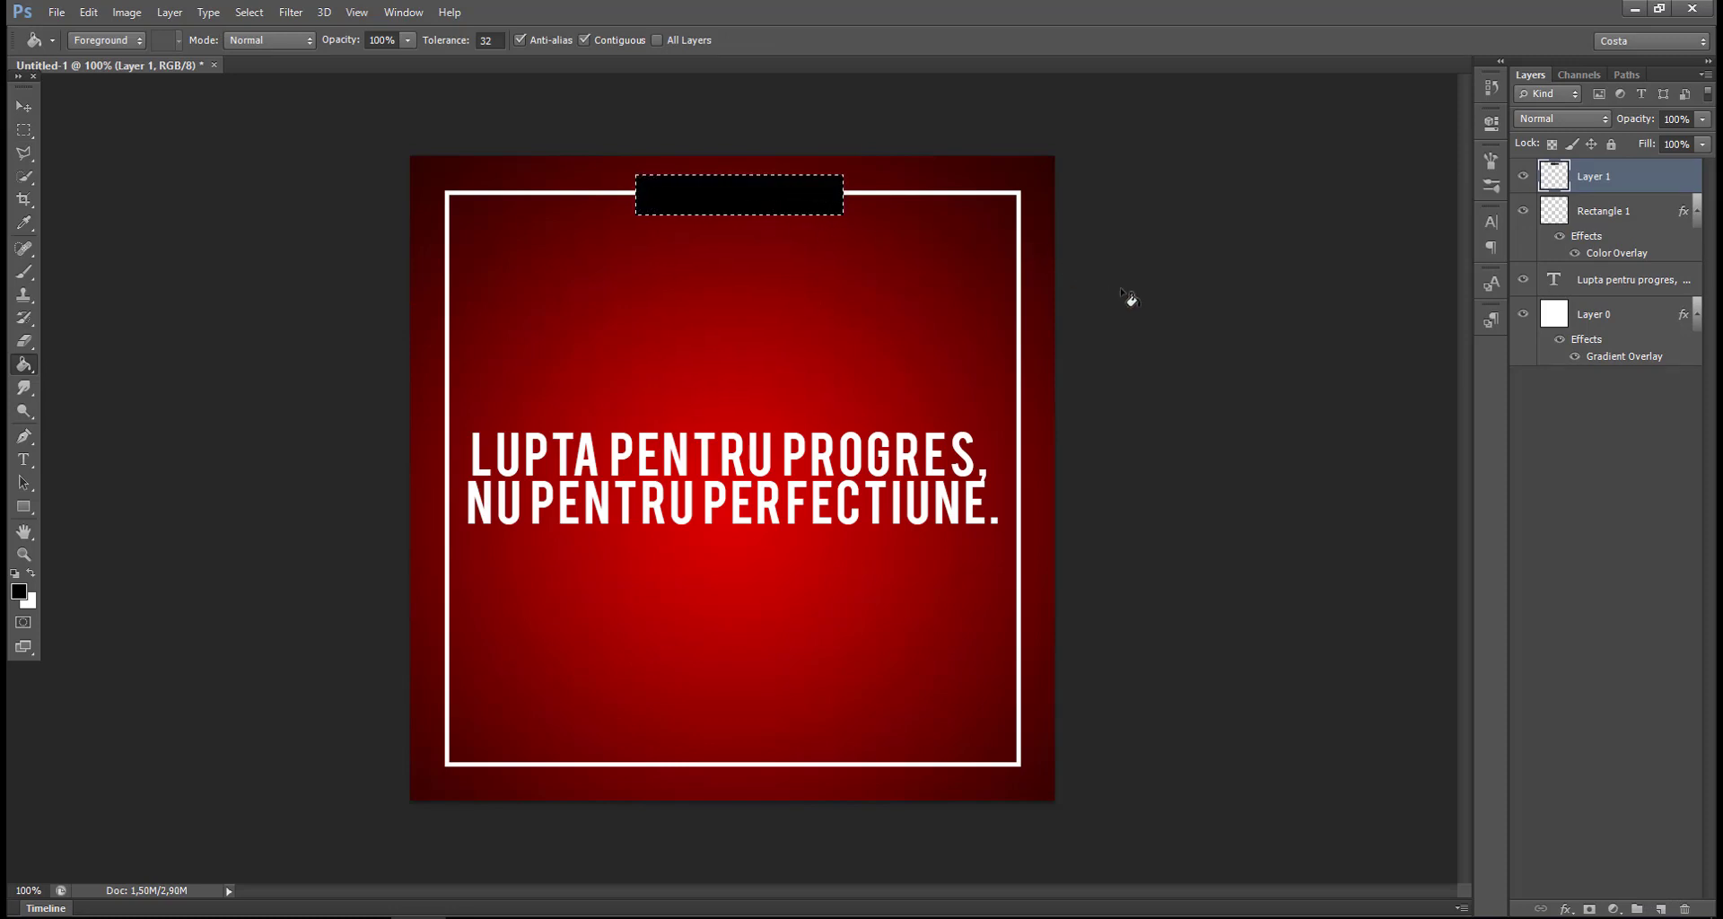
Add a layer mask to Rectangle 1 from the strip selection and delete the black-filled Layer 1.
left_click(1607, 214)
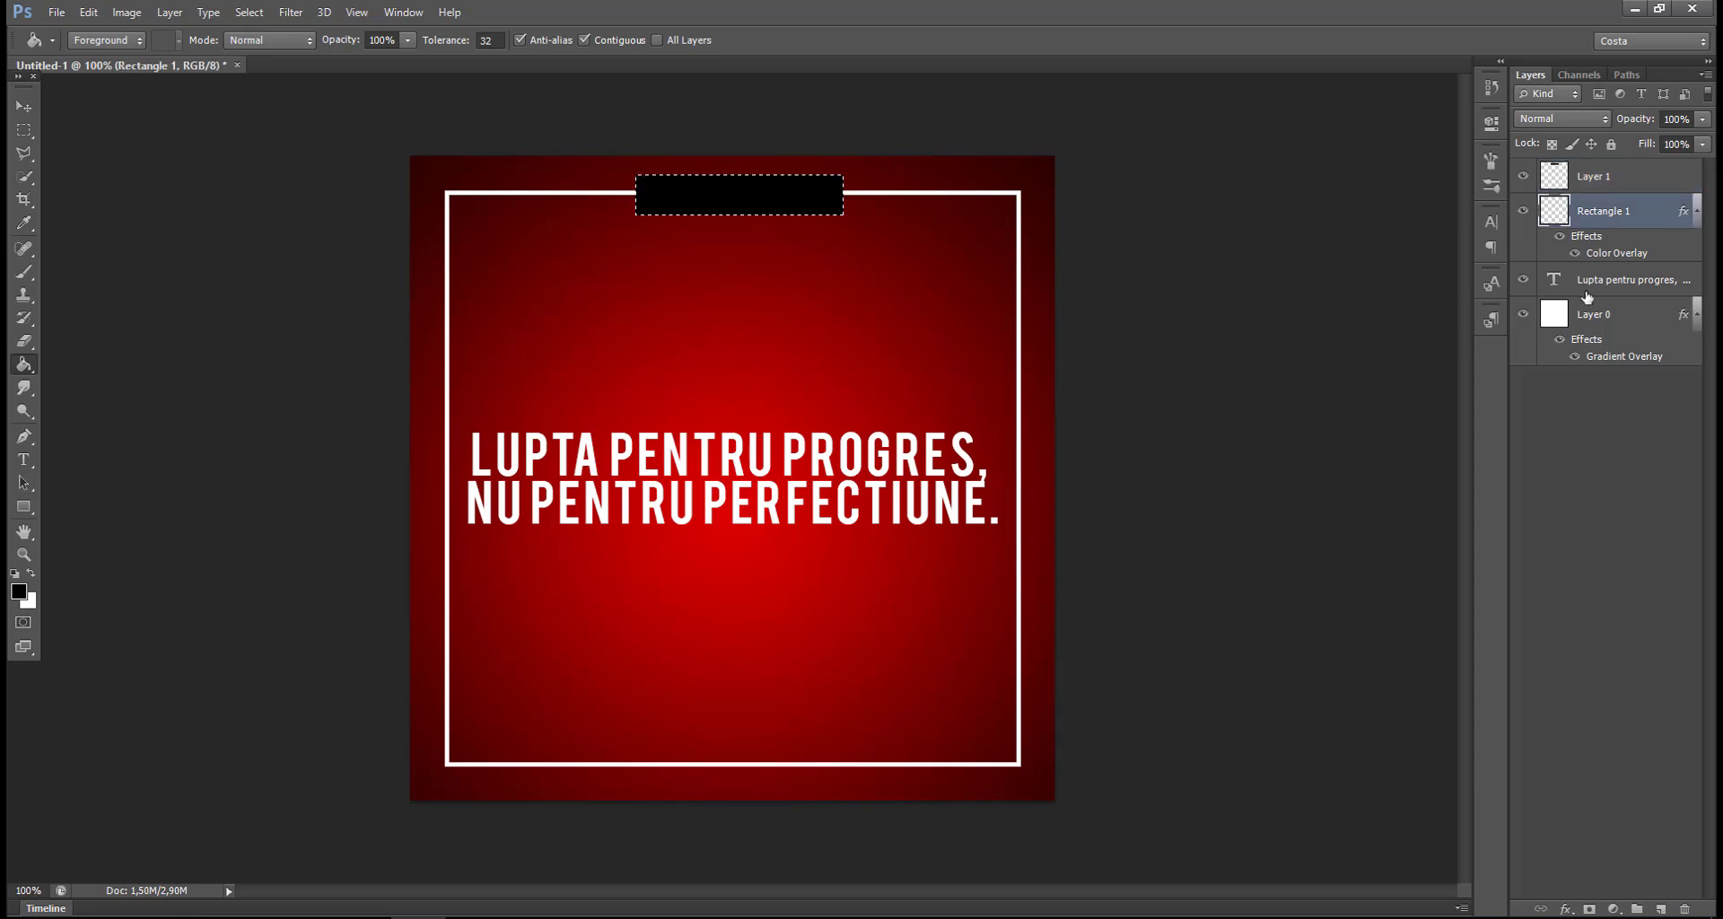
left_click(1589, 908)
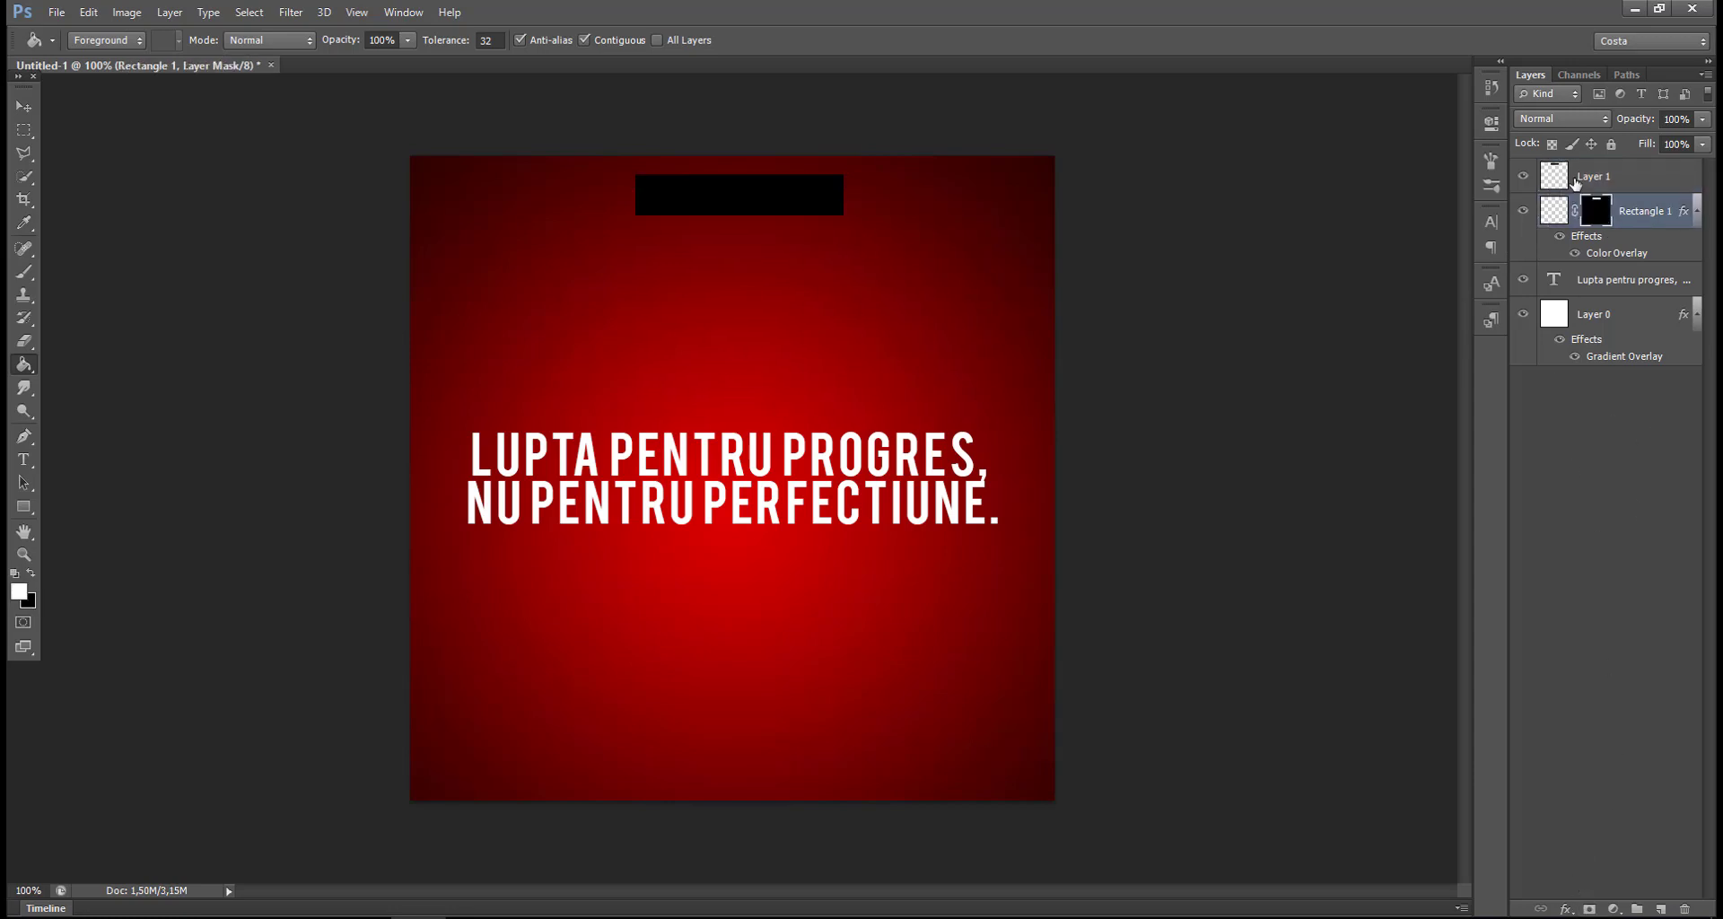
left_click(1576, 182)
key("Delete")
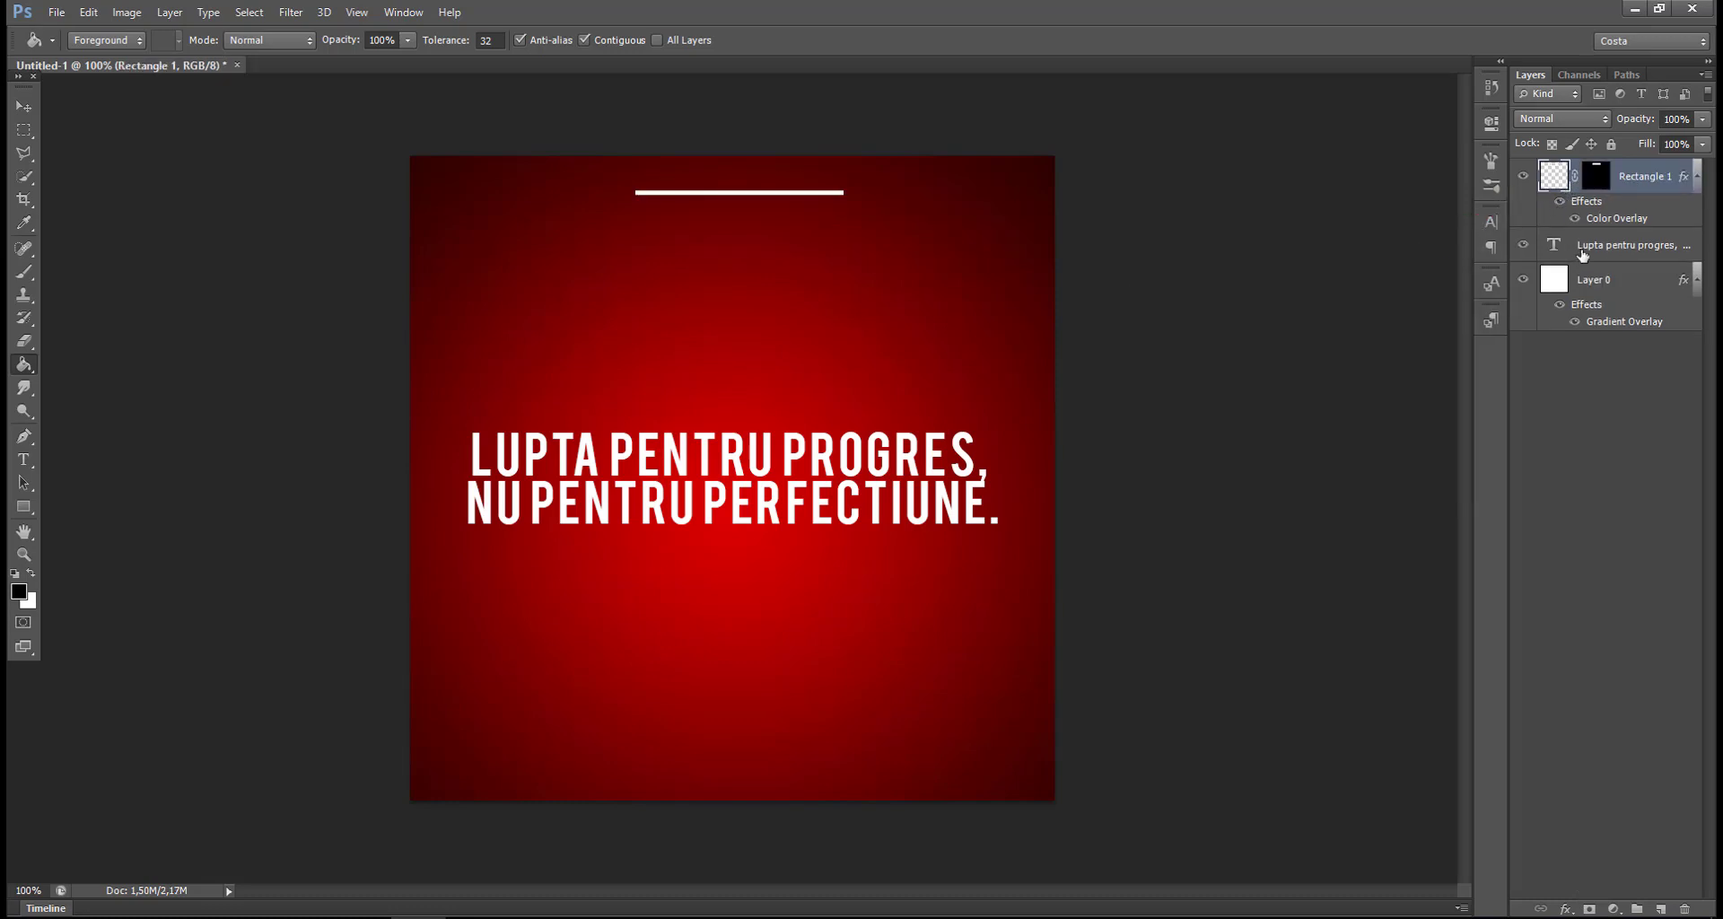
Invert the Rectangle 1 layer mask and adjust the resulting gap in the frame's top edge.
left_click(1599, 179)
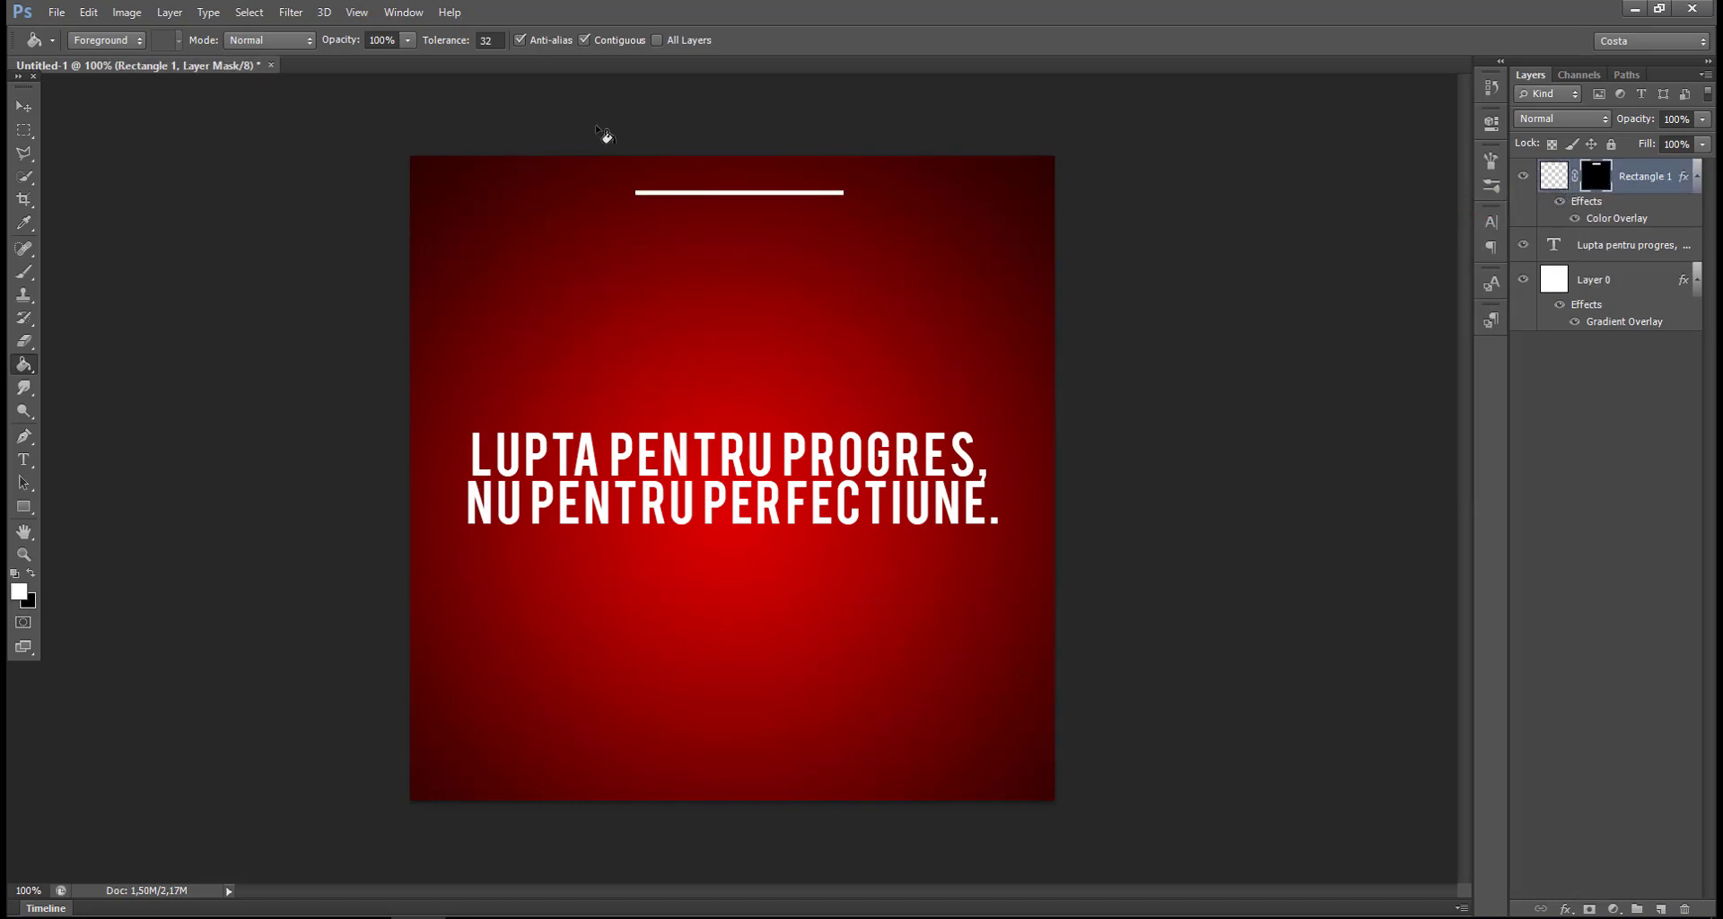
left_click(124, 12)
mouse_move(139, 67)
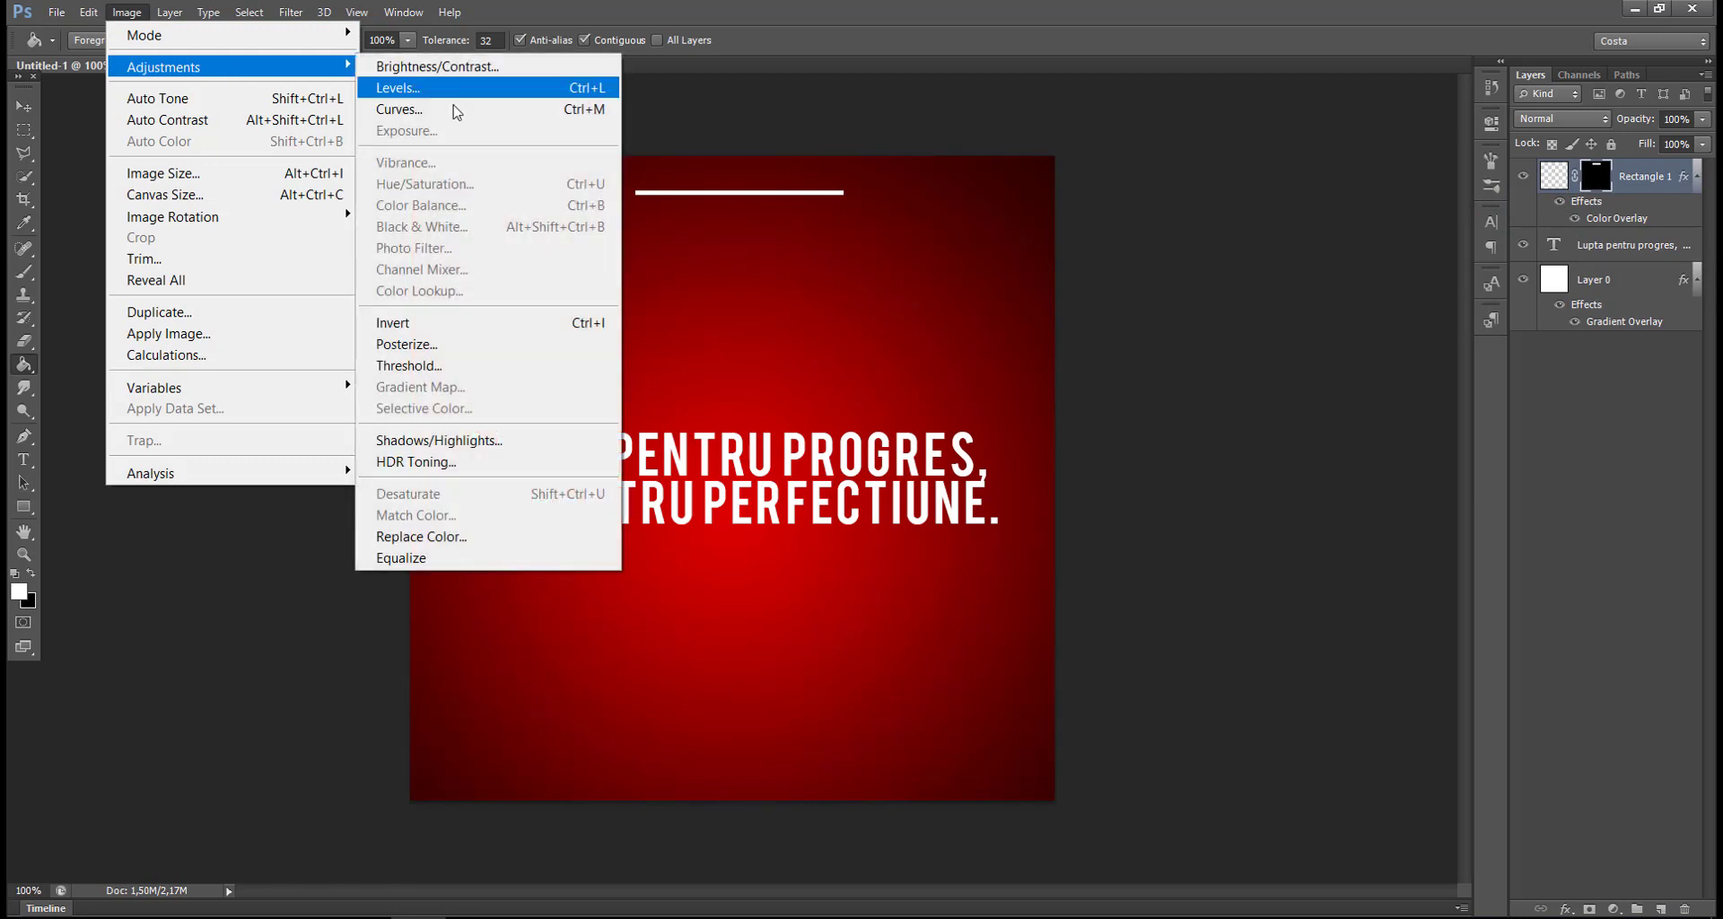
left_click(547, 334)
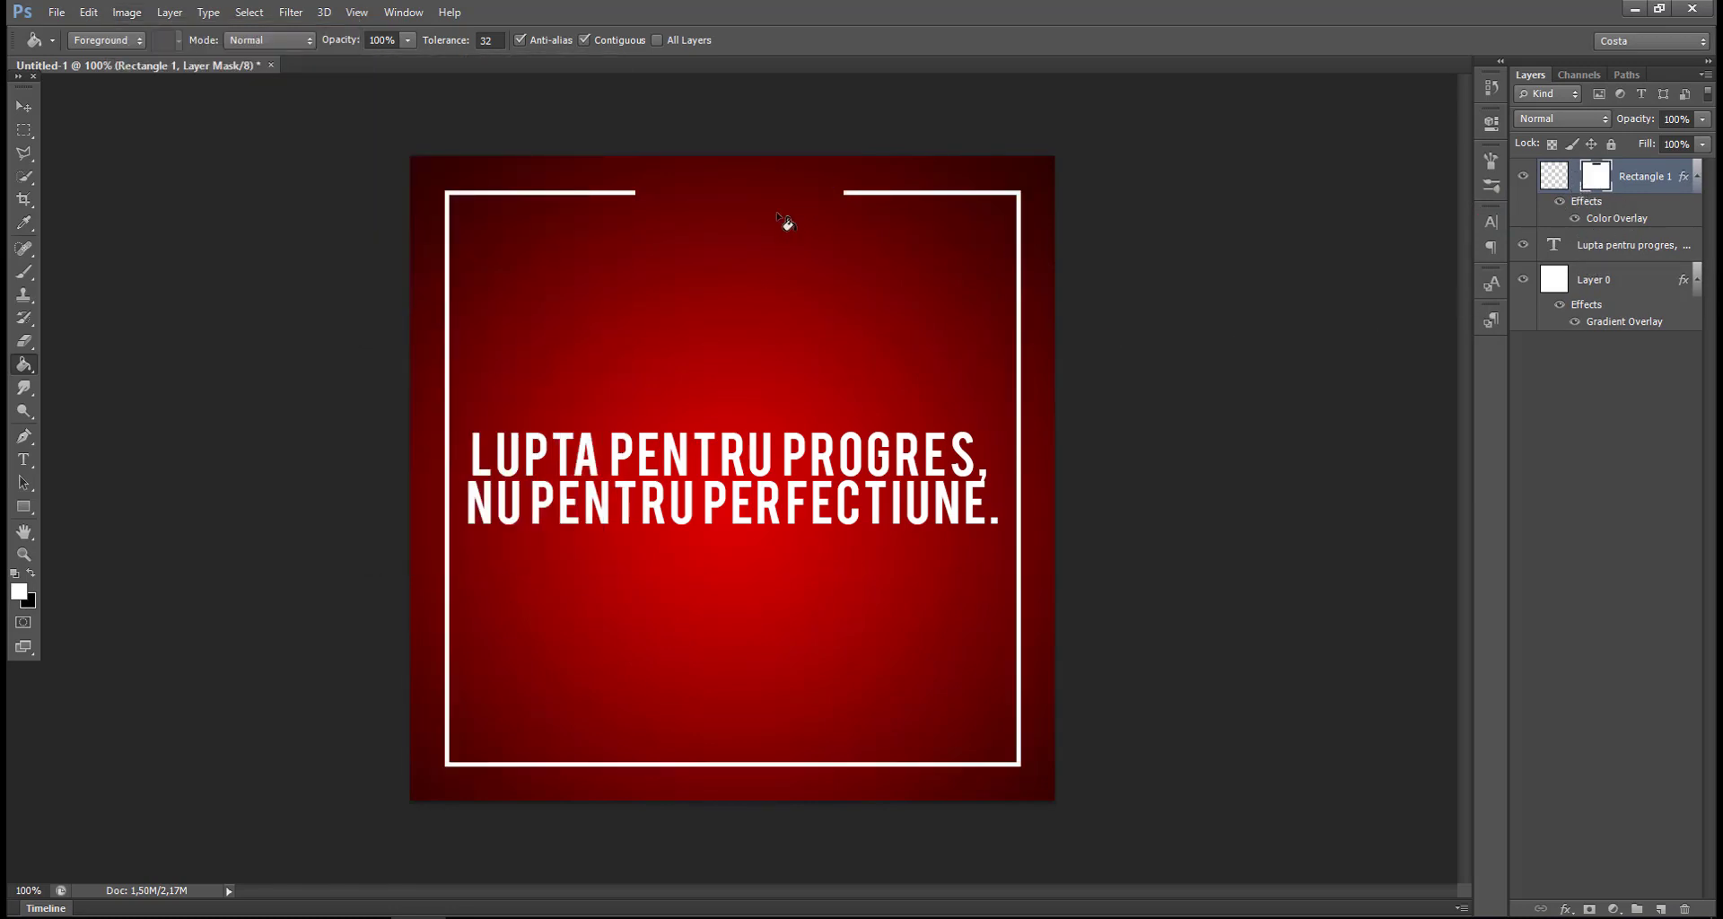
left_click(34, 108)
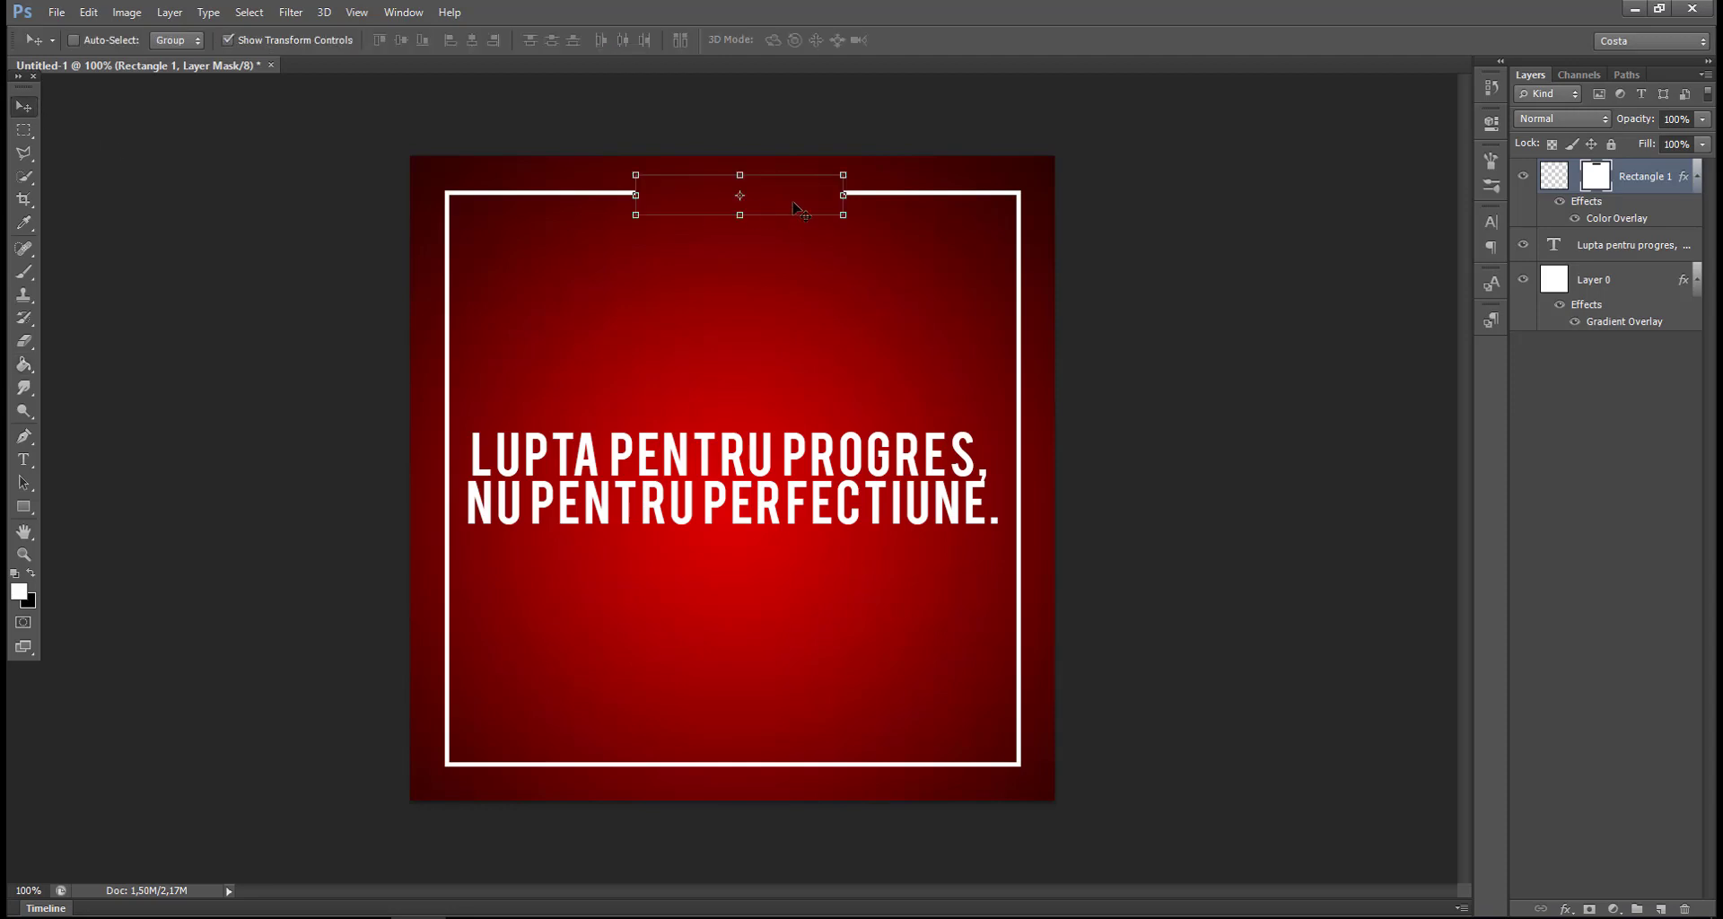
mouse_move(790, 201)
left_mouse_down()
mouse_move(788, 216)
mouse_move(788, 197)
left_mouse_up()
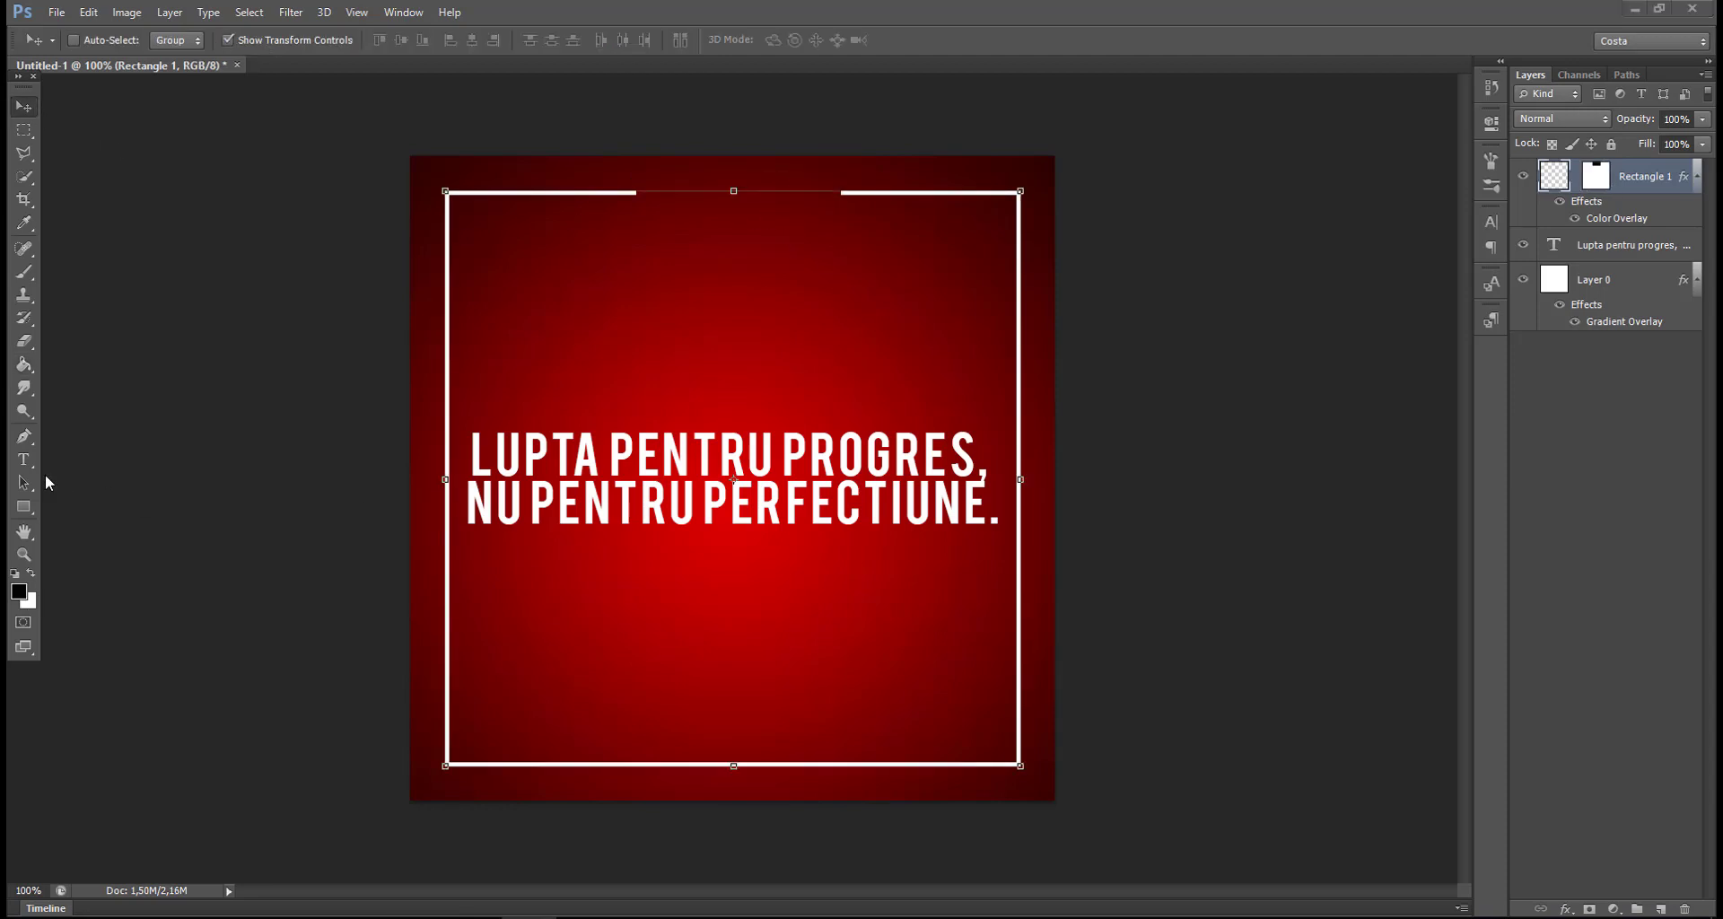
Add a white quotation mark in Bebas at the frame's top gap and scale it up to about 1590%.
left_click(31, 464)
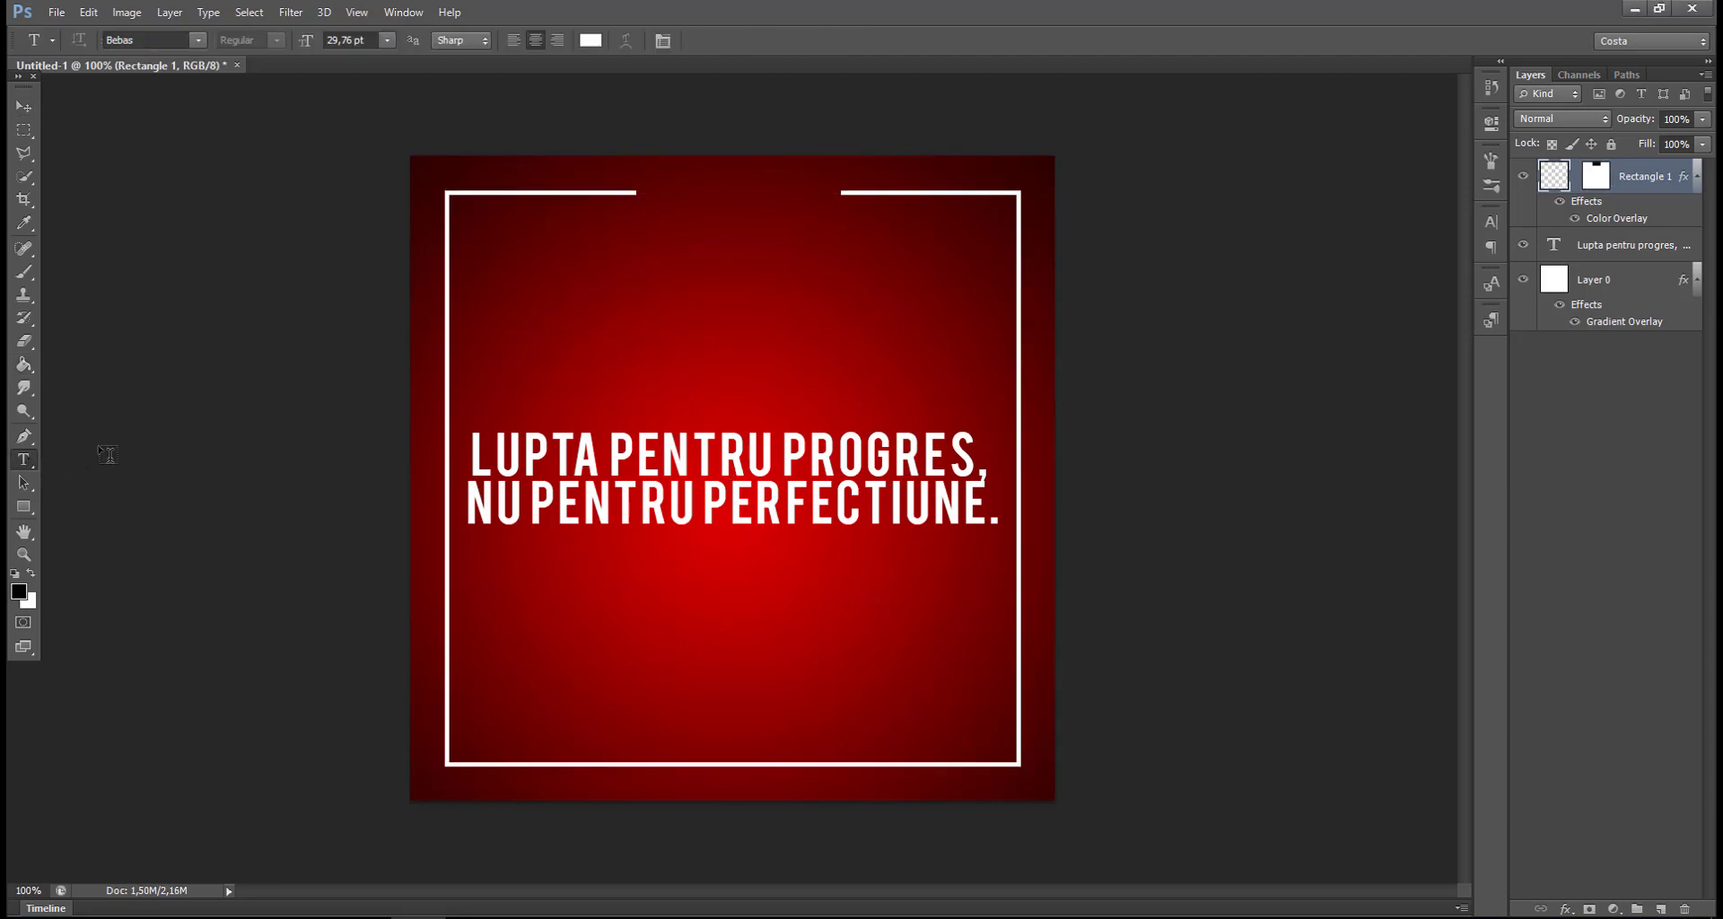
left_click(727, 197)
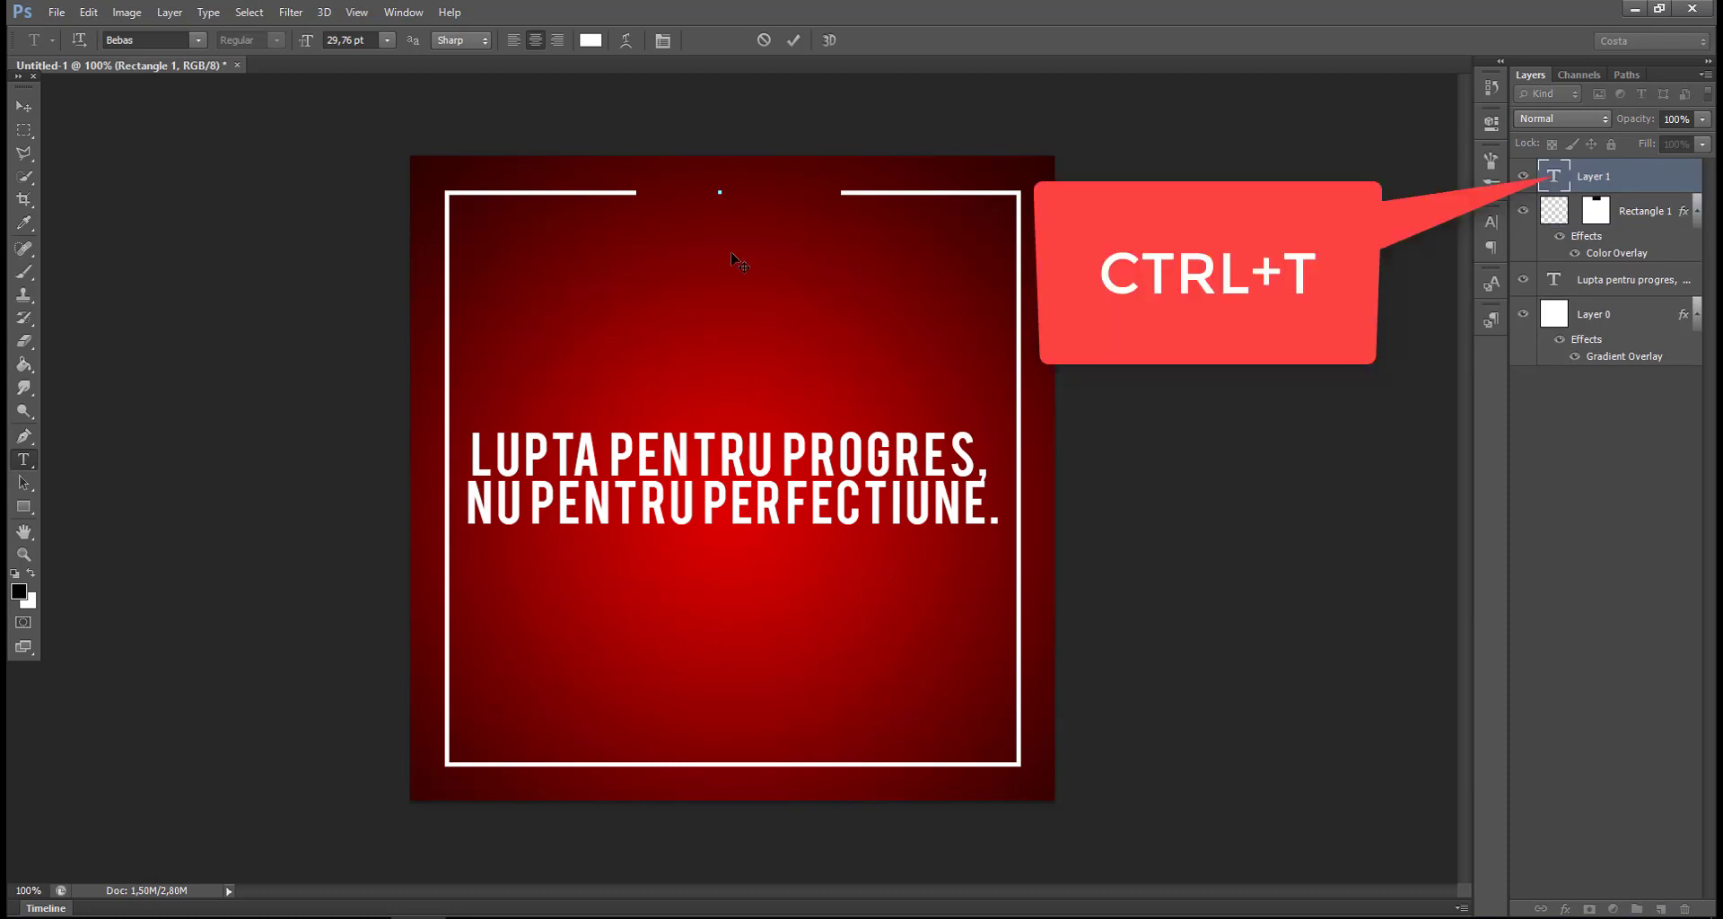
left_click(1624, 178)
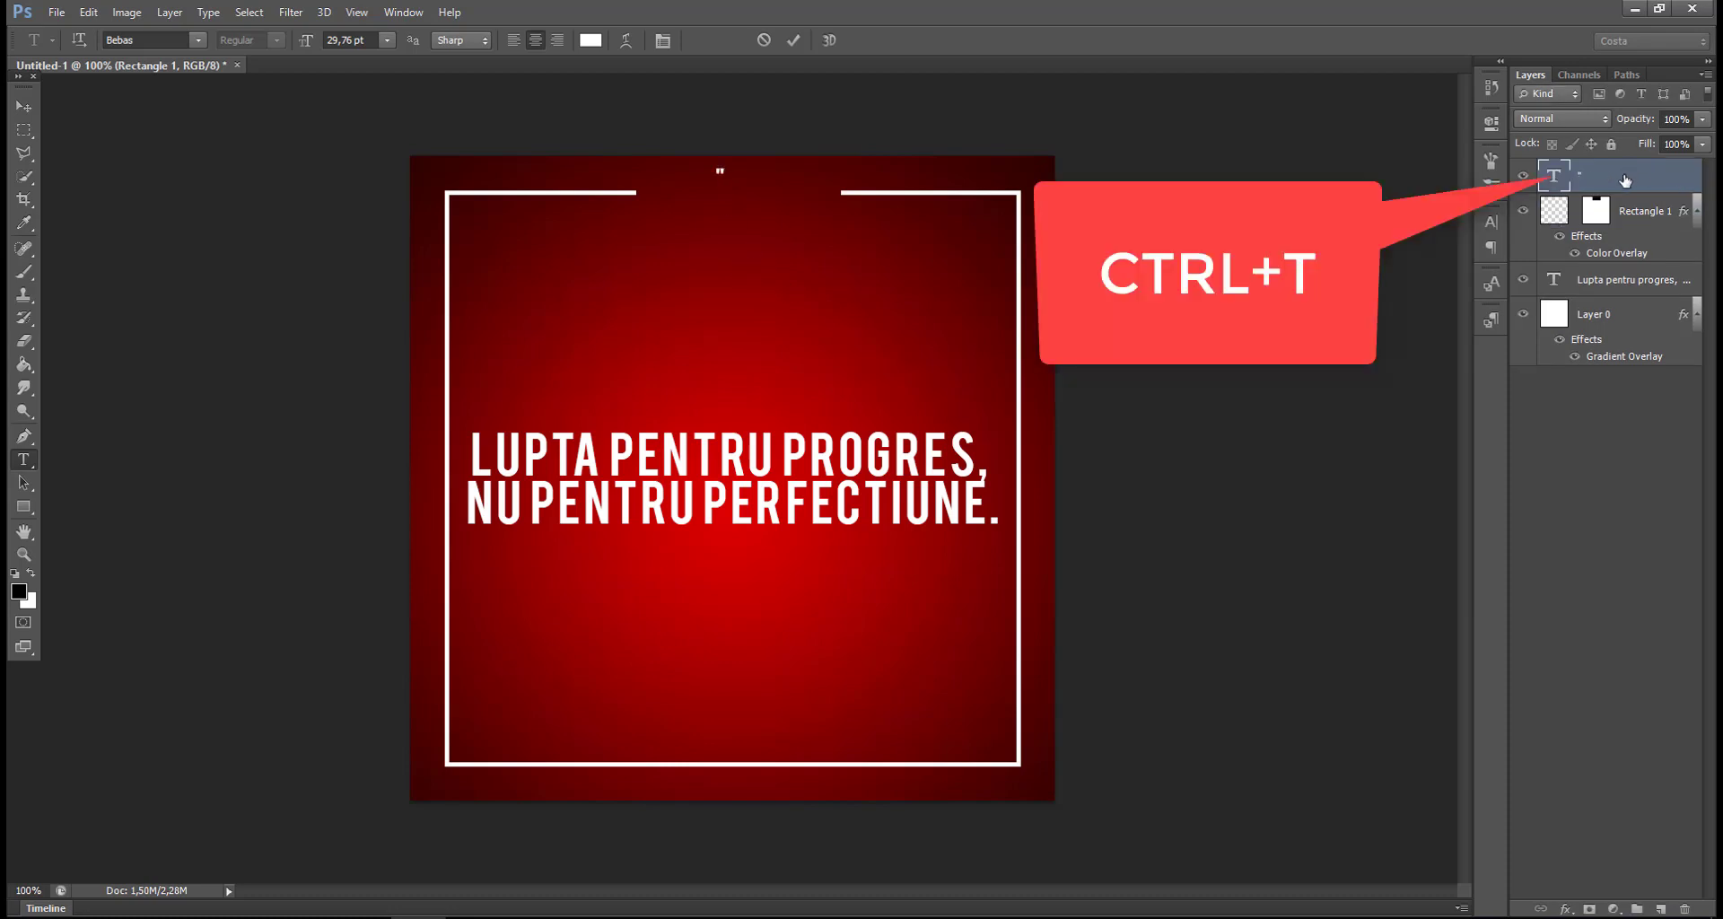
key("ctrl+t")
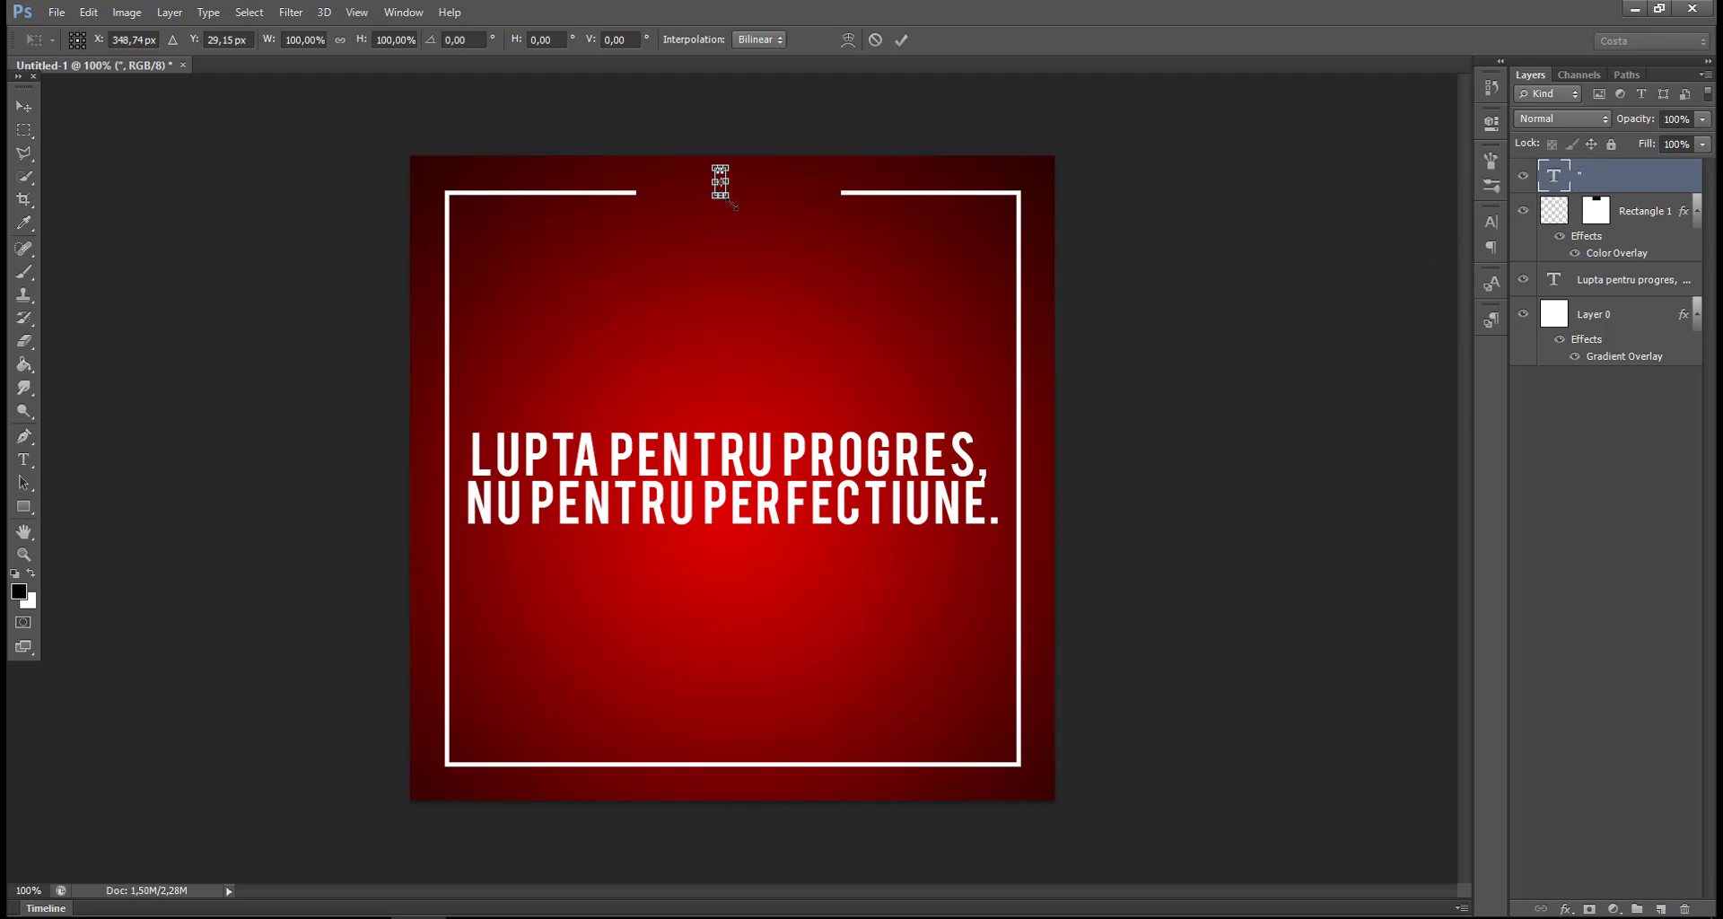
left_click_drag(733, 201, 1287, 624)
left_click_drag(931, 663, 826, 647)
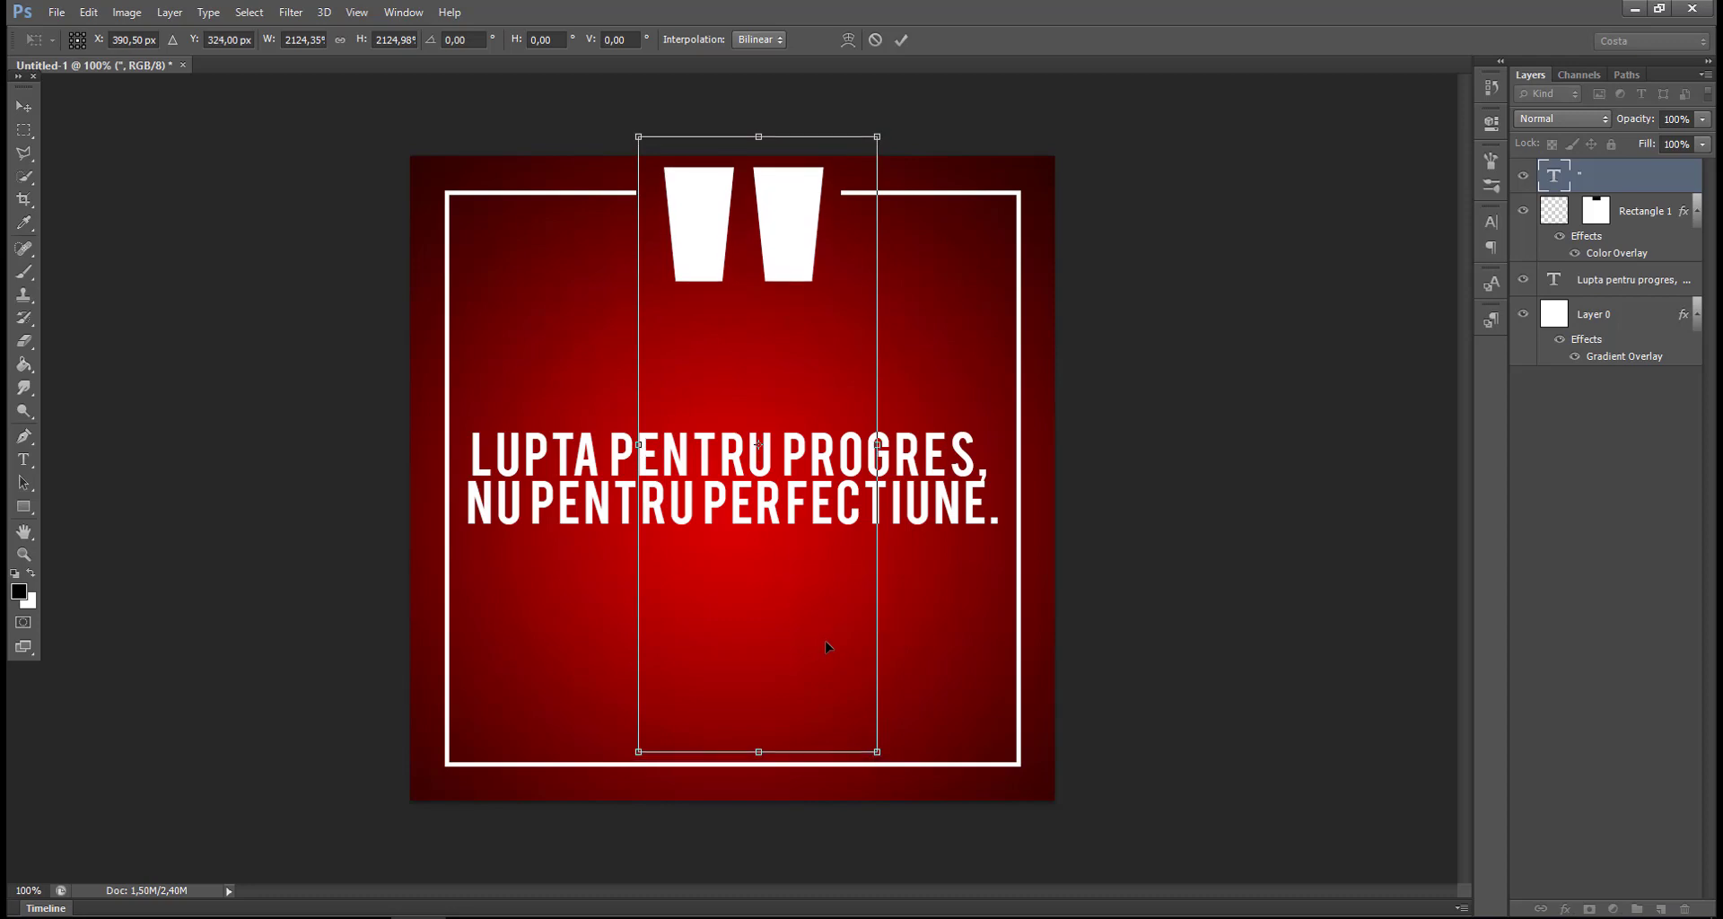
left_click_drag(877, 752, 785, 581)
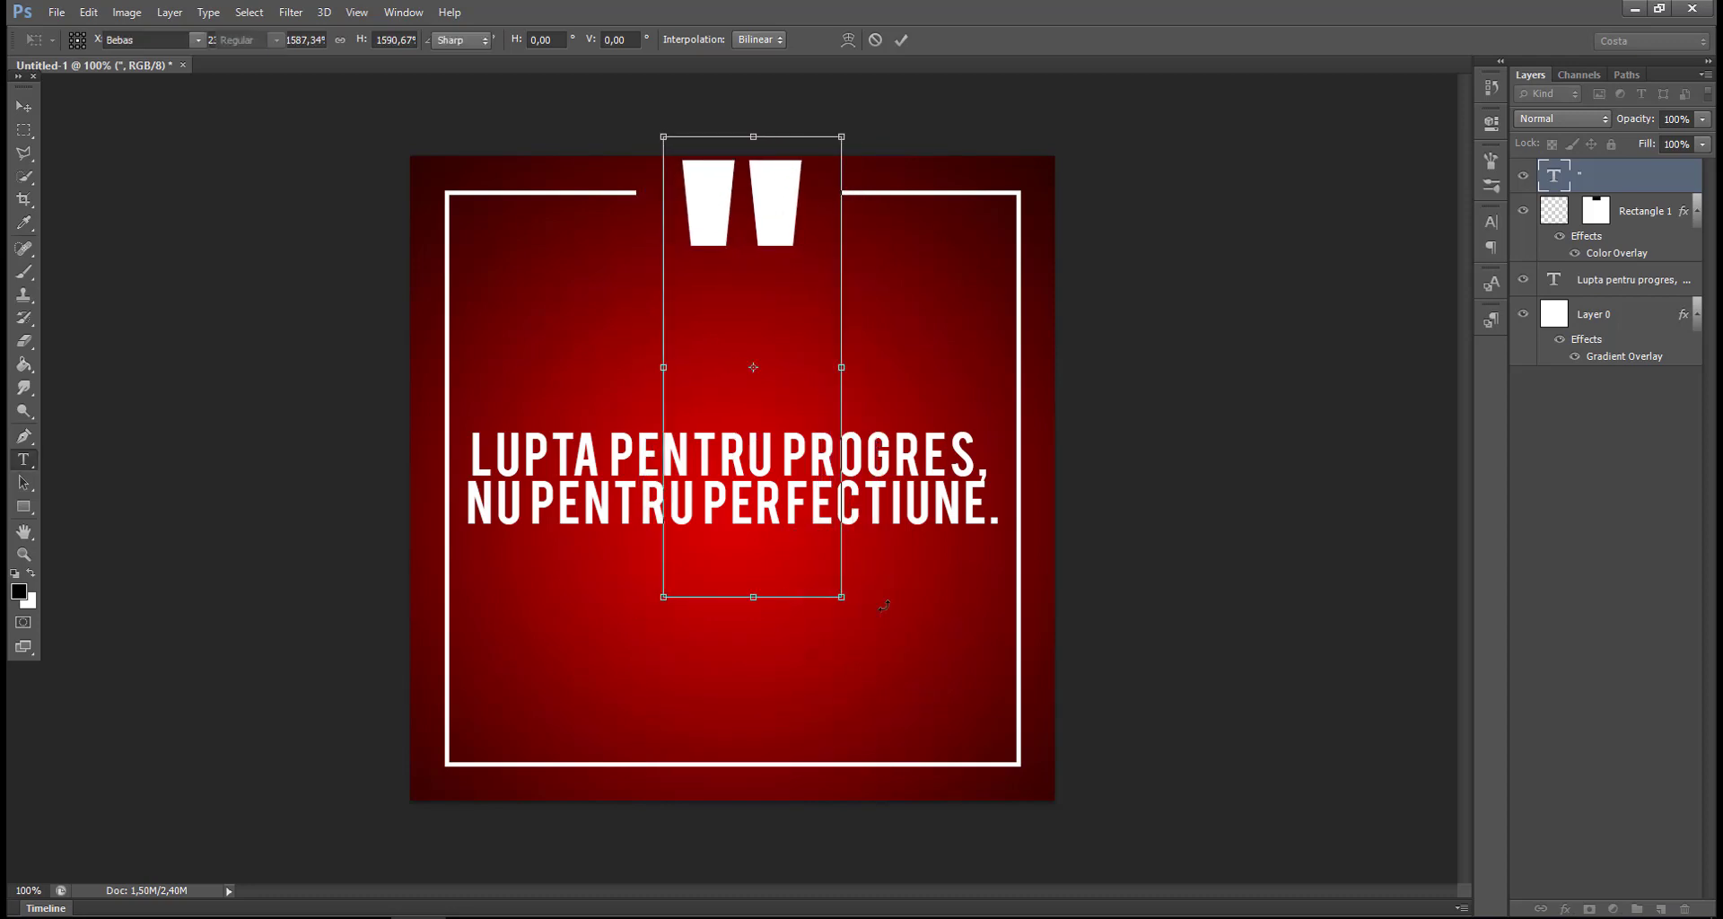
key("Return")
Centre the quotation mark horizontally on the whole canvas and clear the selection.
key("ctrl+a")
left_click(24, 106)
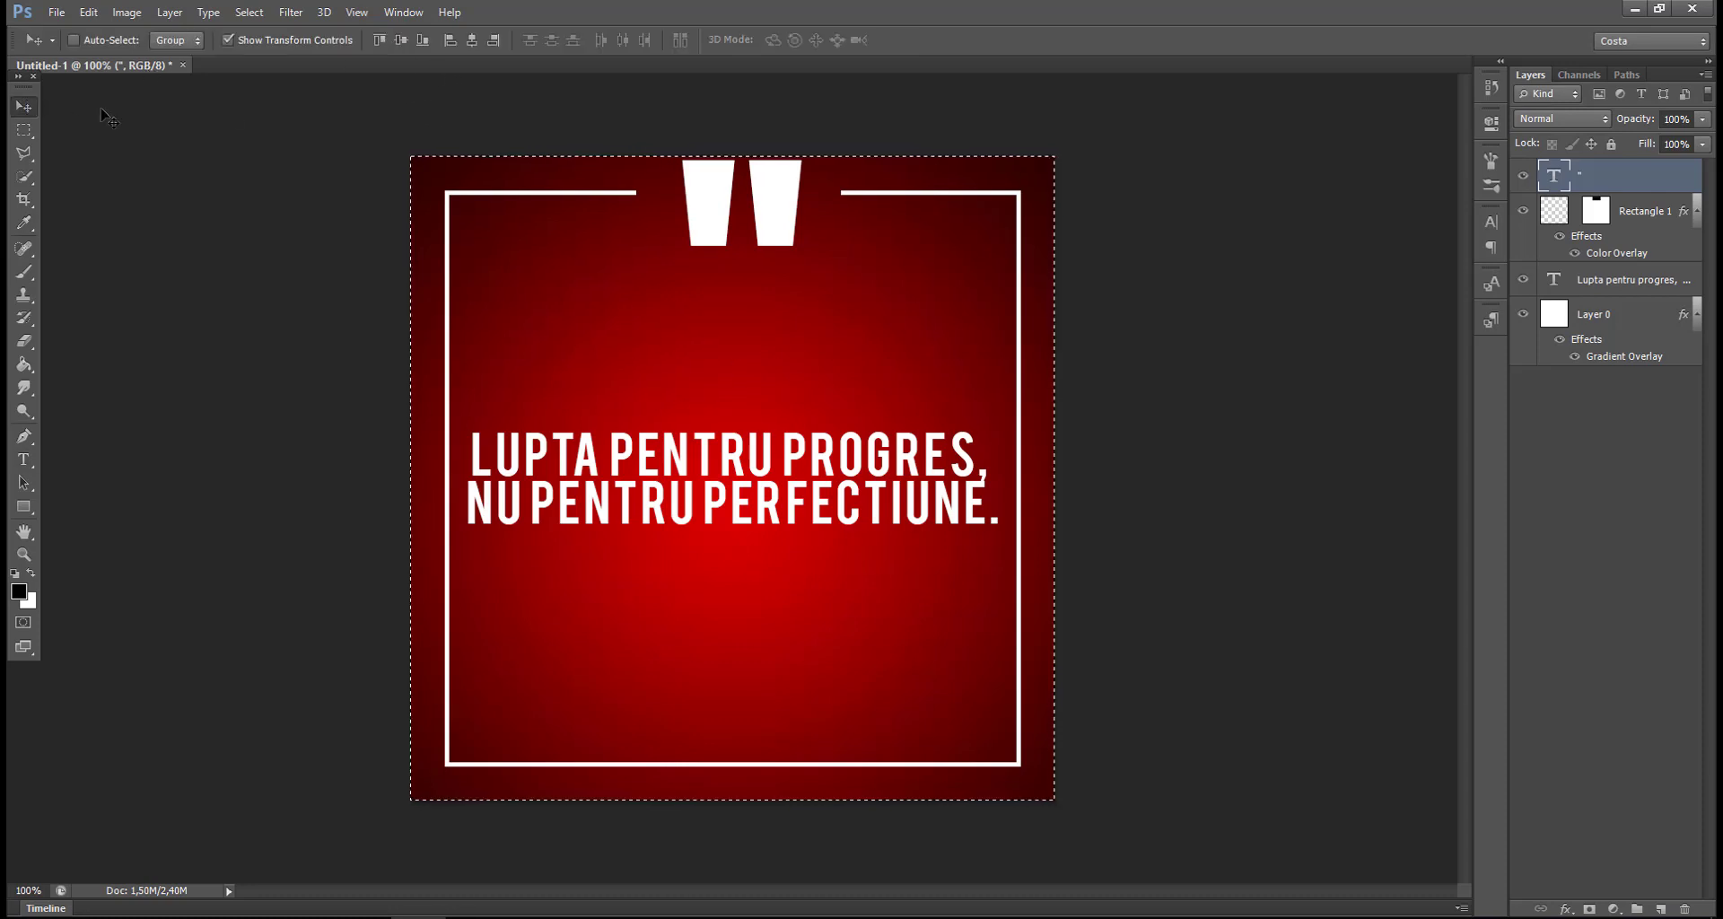
left_click(474, 39)
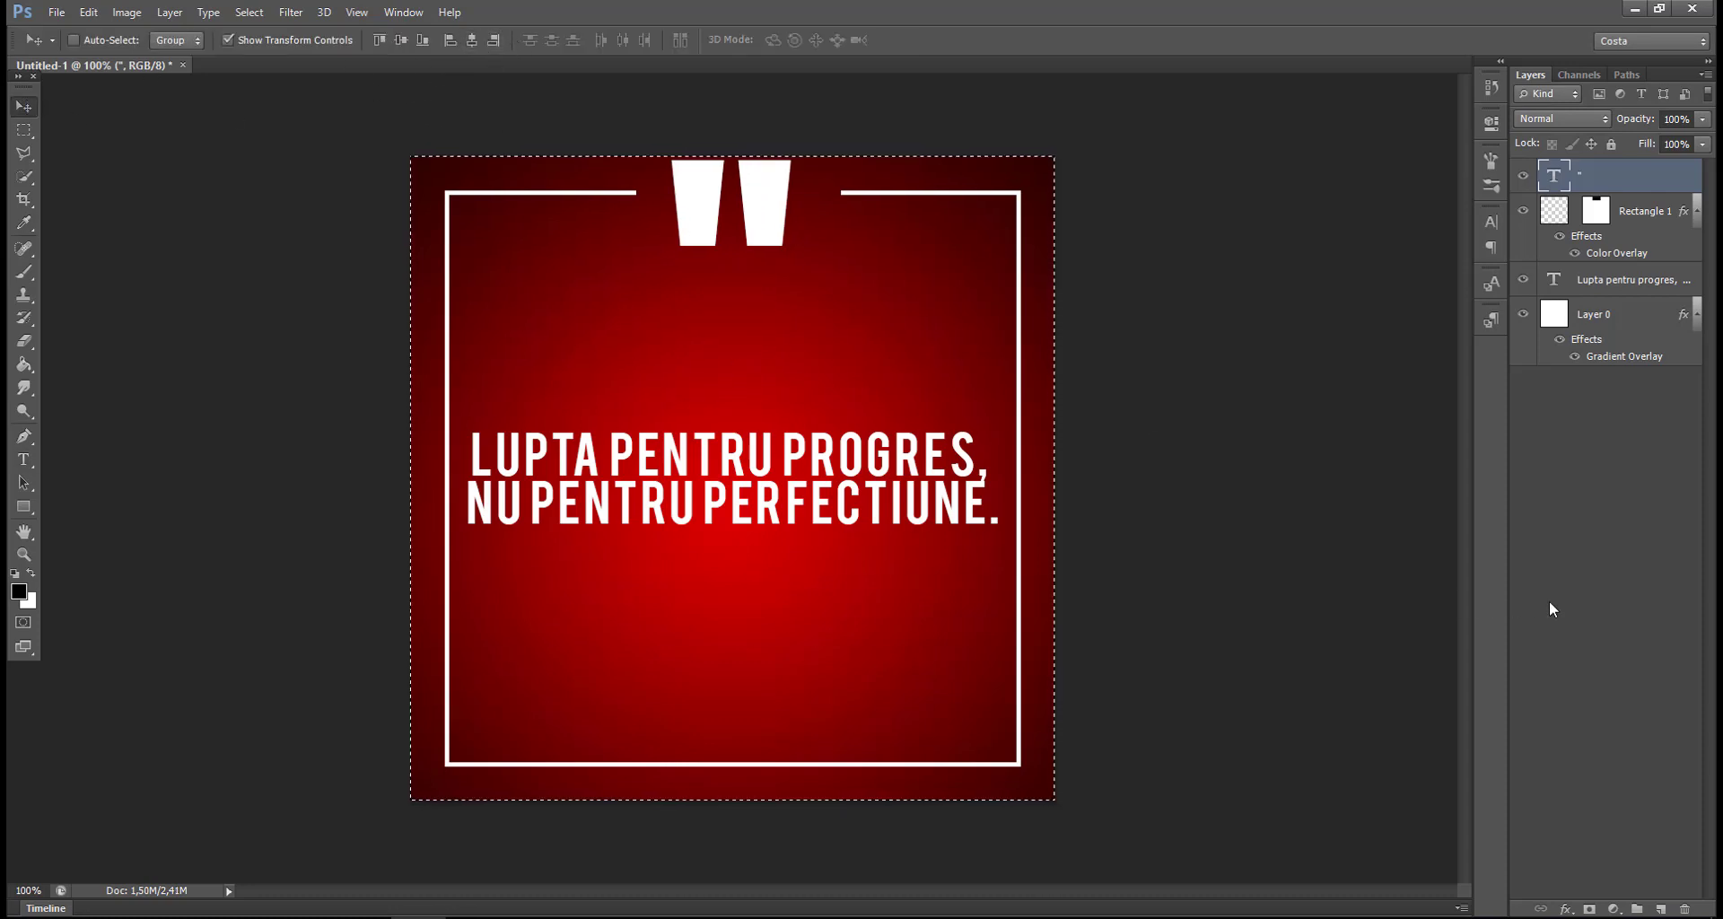
key("ctrl+d")
left_click(1599, 506)
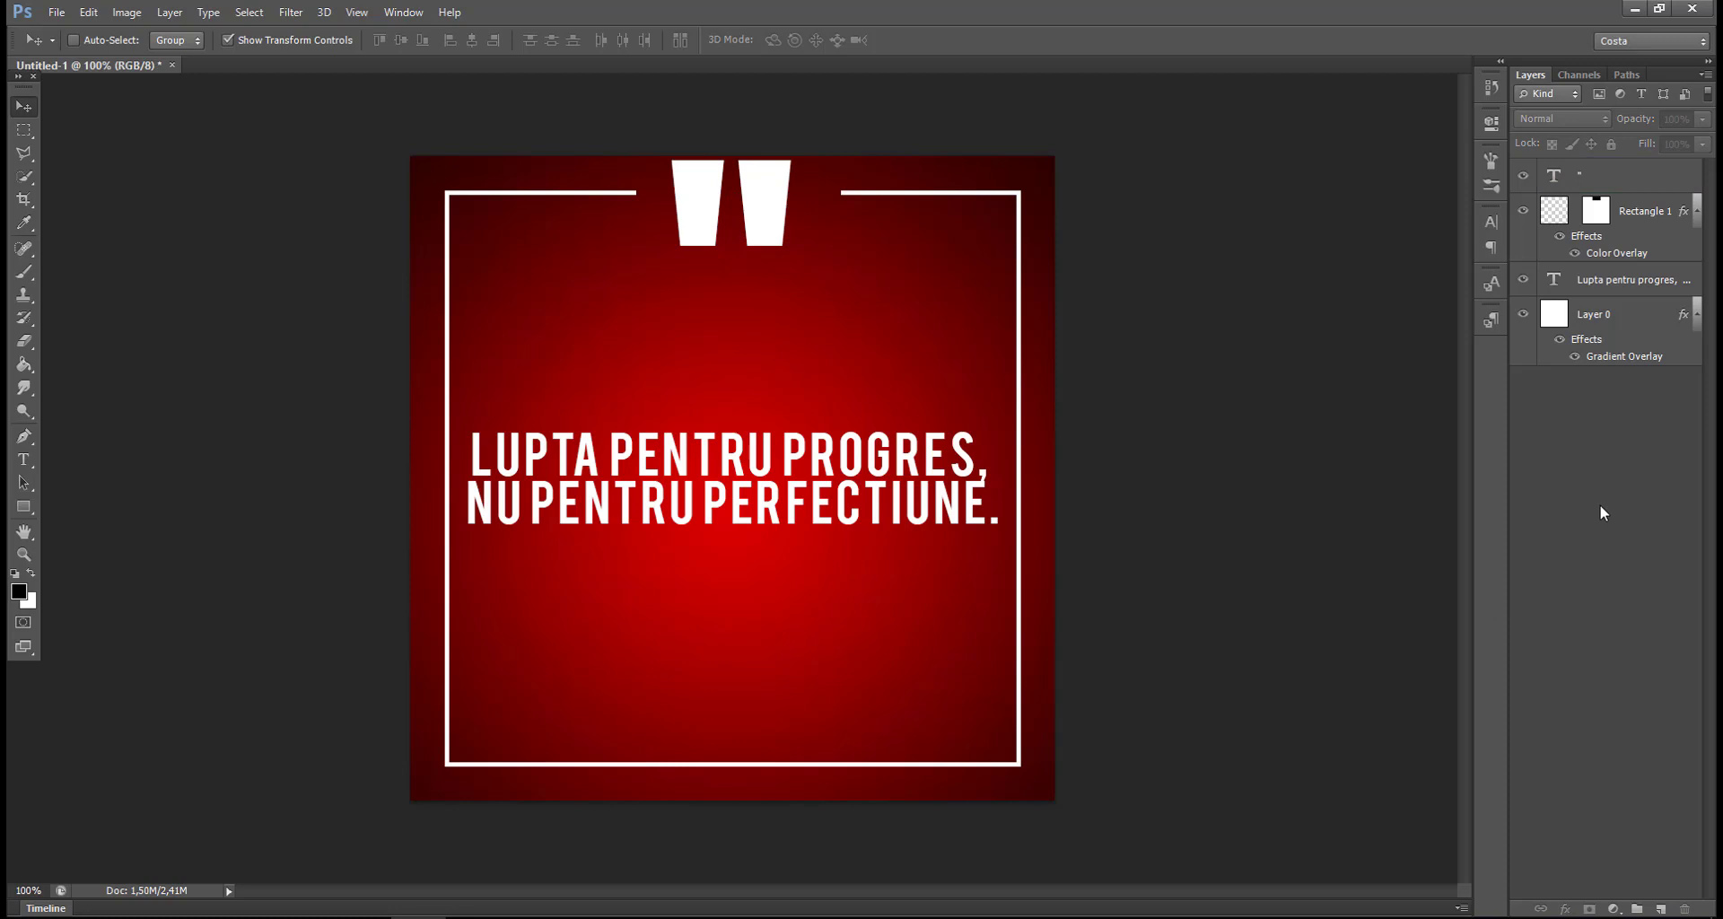
Transform the Rectangle 1 mask gap to 46.96% of its width and move it over the frame's top-left corner.
left_click(1596, 215)
left_click_drag(841, 205, 495, 229)
key("Right")
key("Right")
key("Right")
key("Right")
key("Right")
key("Right")
key("Right")
key("Right")
key("Right")
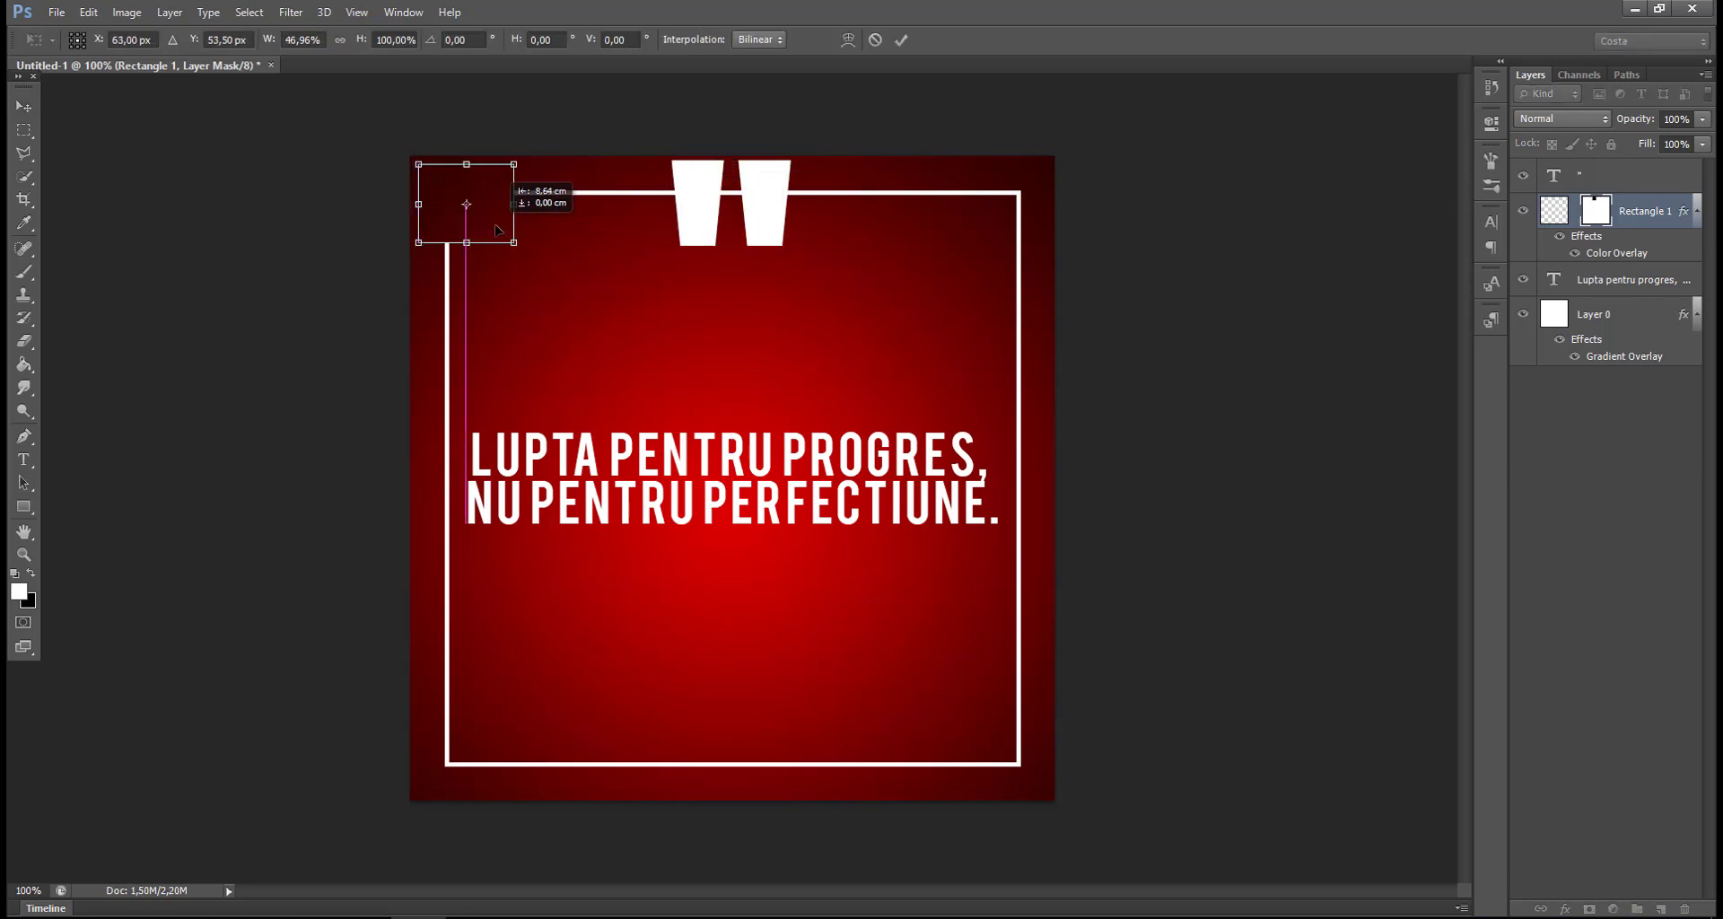
key("Return")
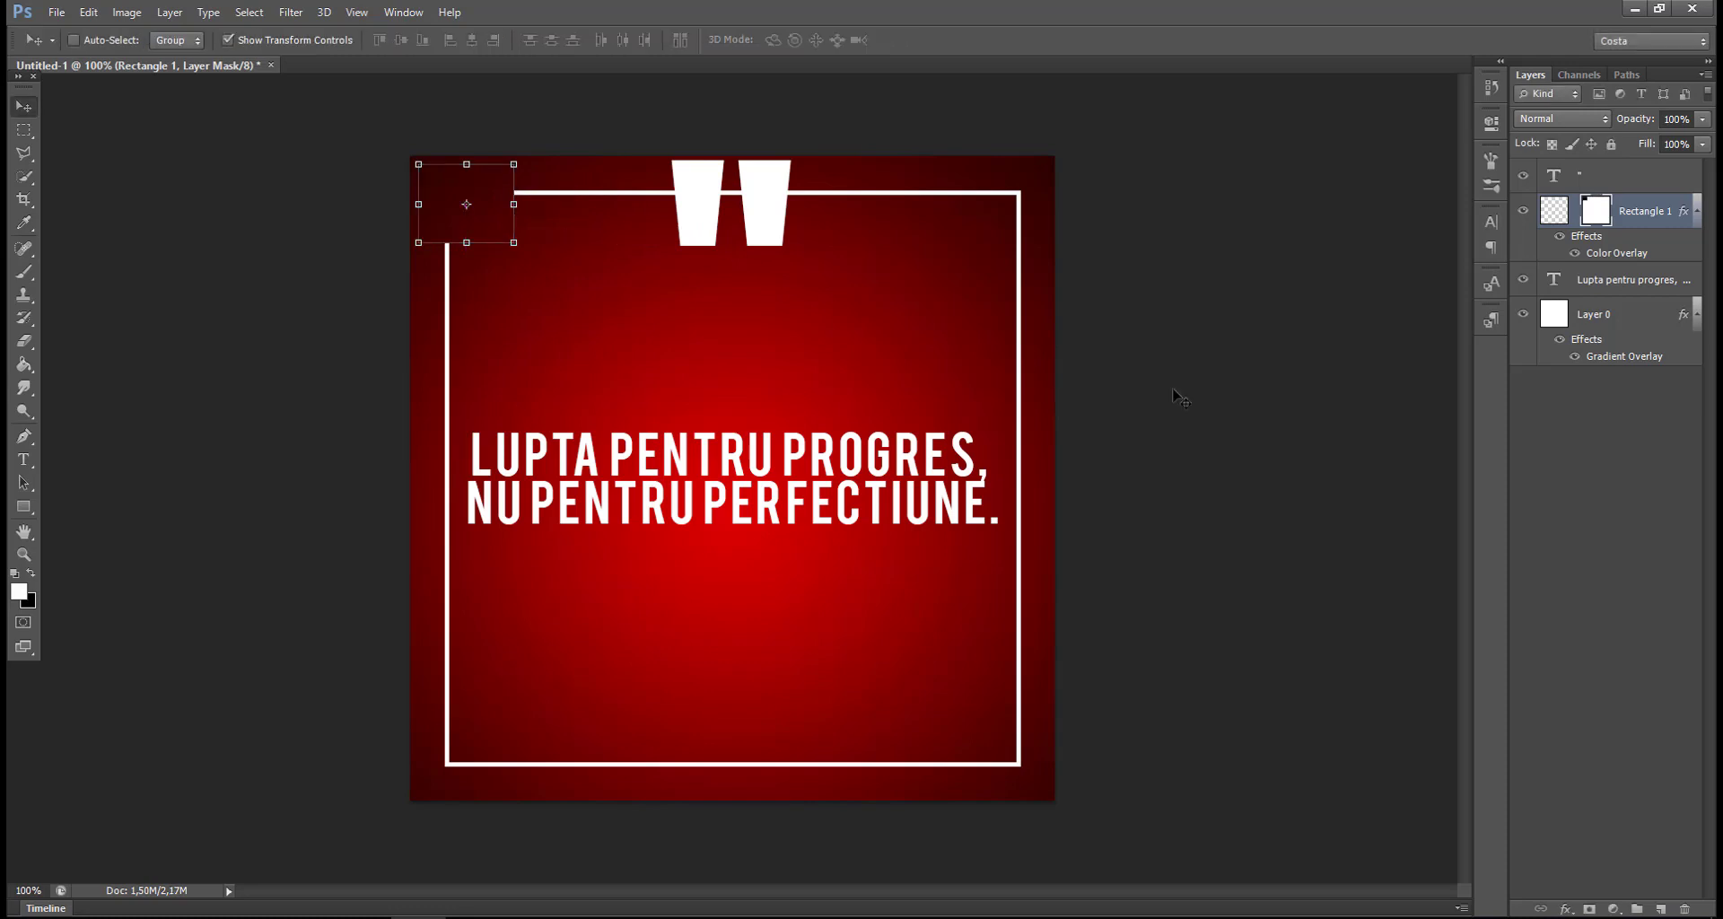
Shrink the quotation mark, rotate it diagonally and place it in the gap at the frame's top-left corner.
left_click(1556, 470)
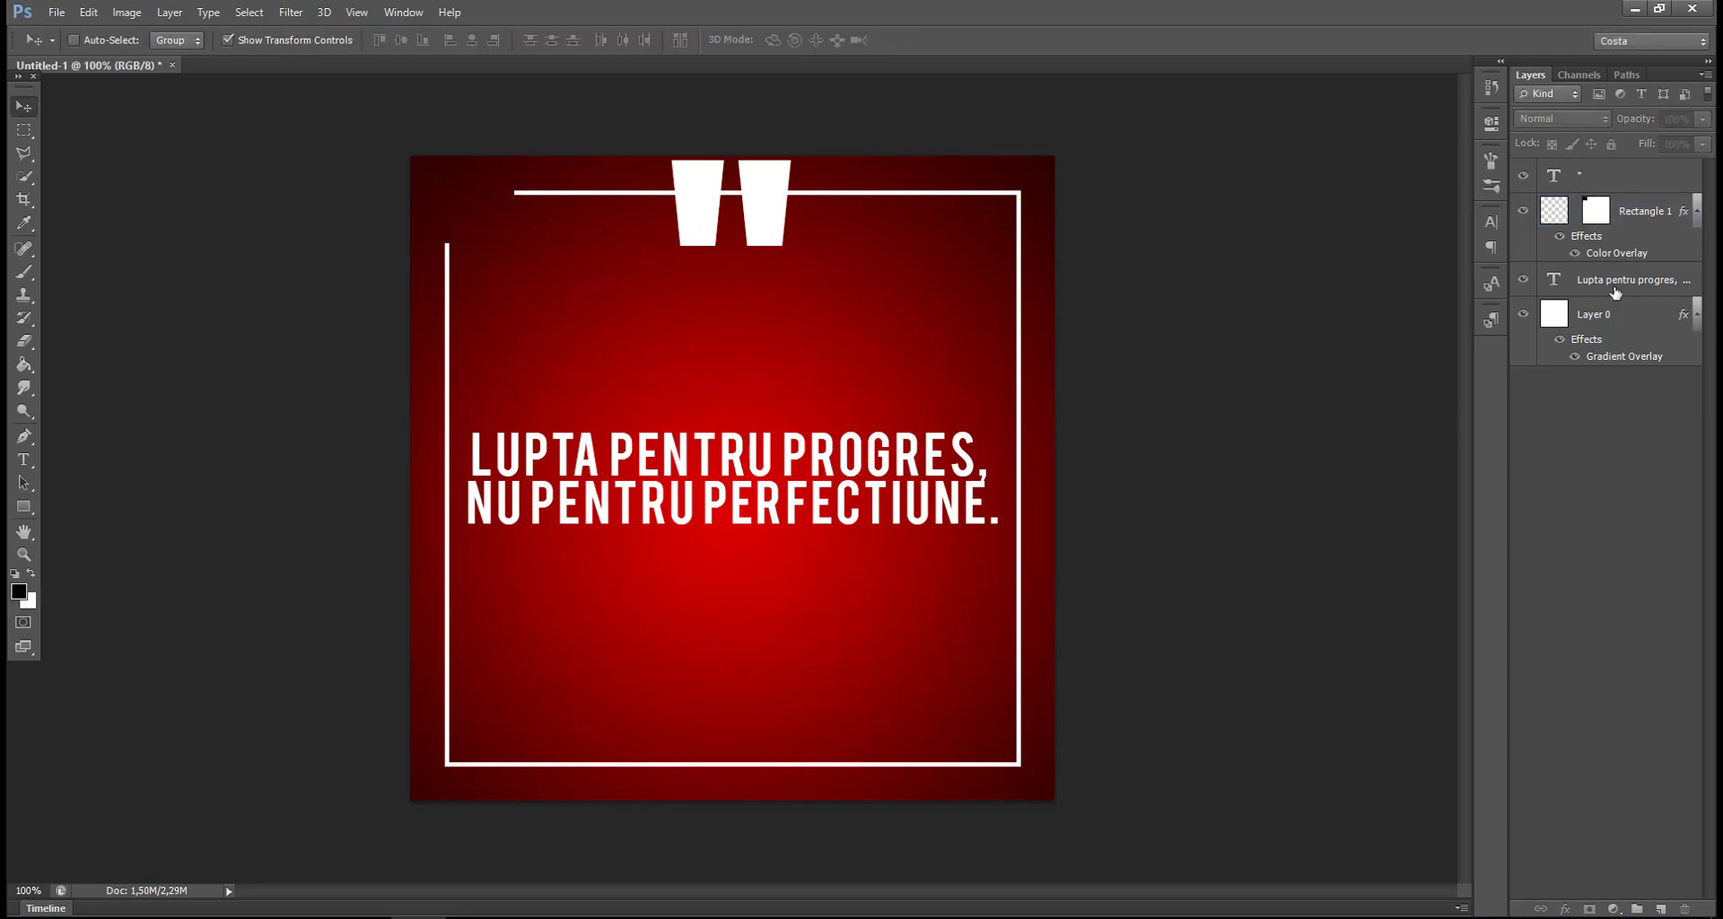
left_click(1590, 180)
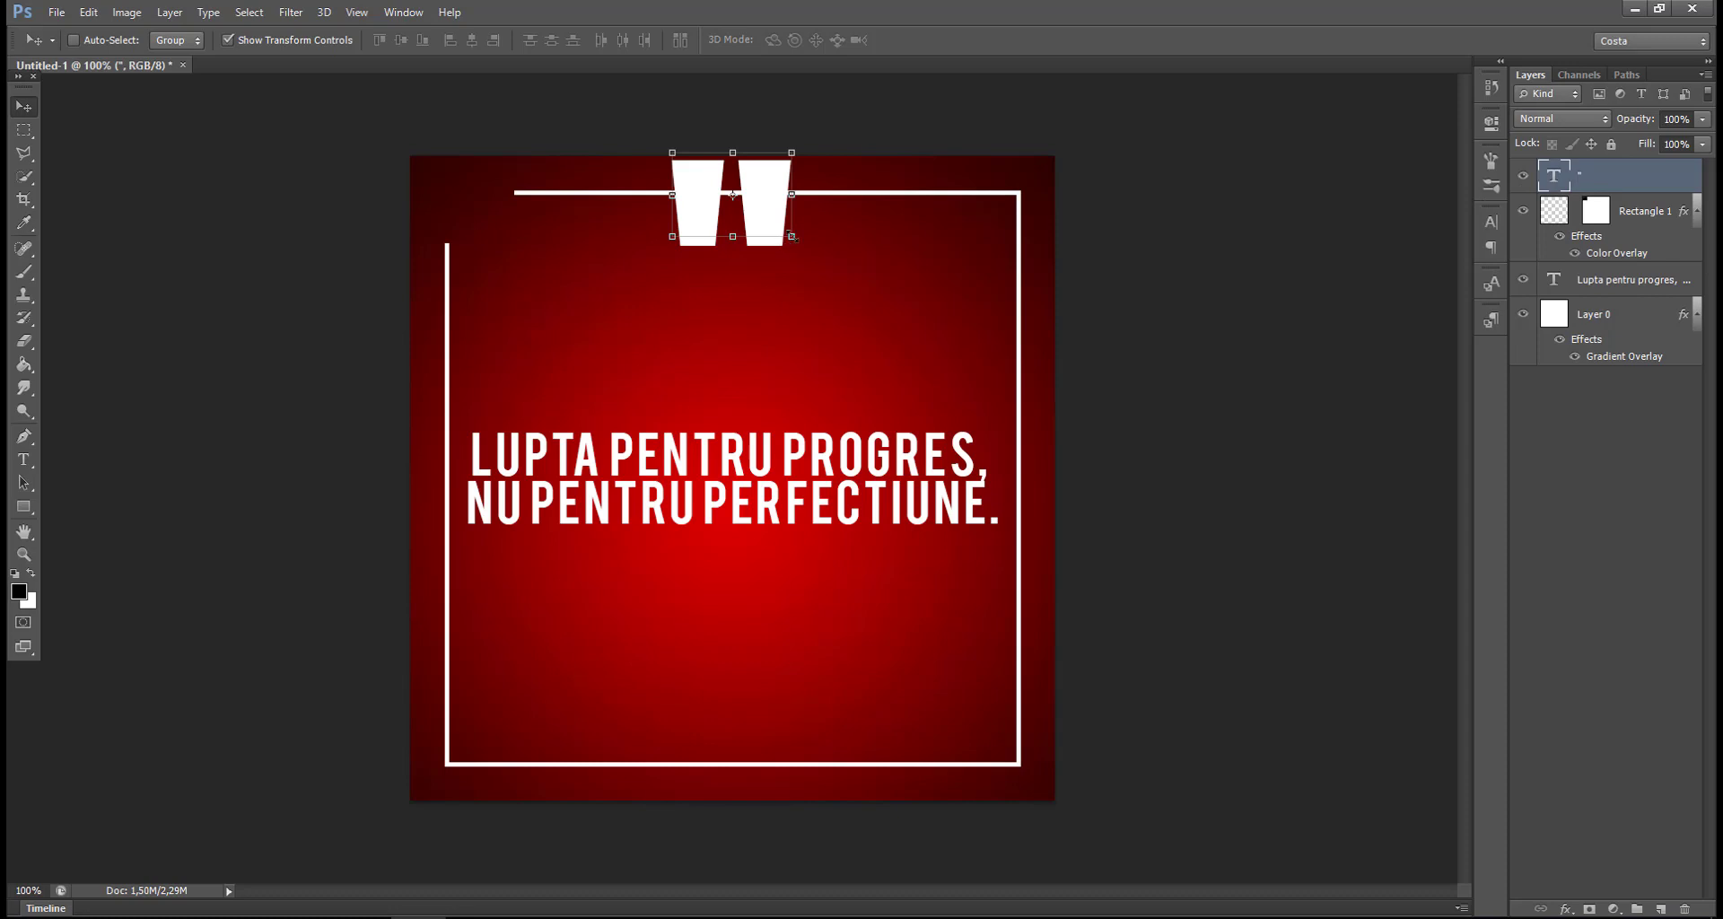
key("ctrl+t")
left_click_drag(792, 237, 645, 317)
left_click_drag(690, 632, 661, 312)
left_click_drag(608, 299, 562, 289)
key("Return")
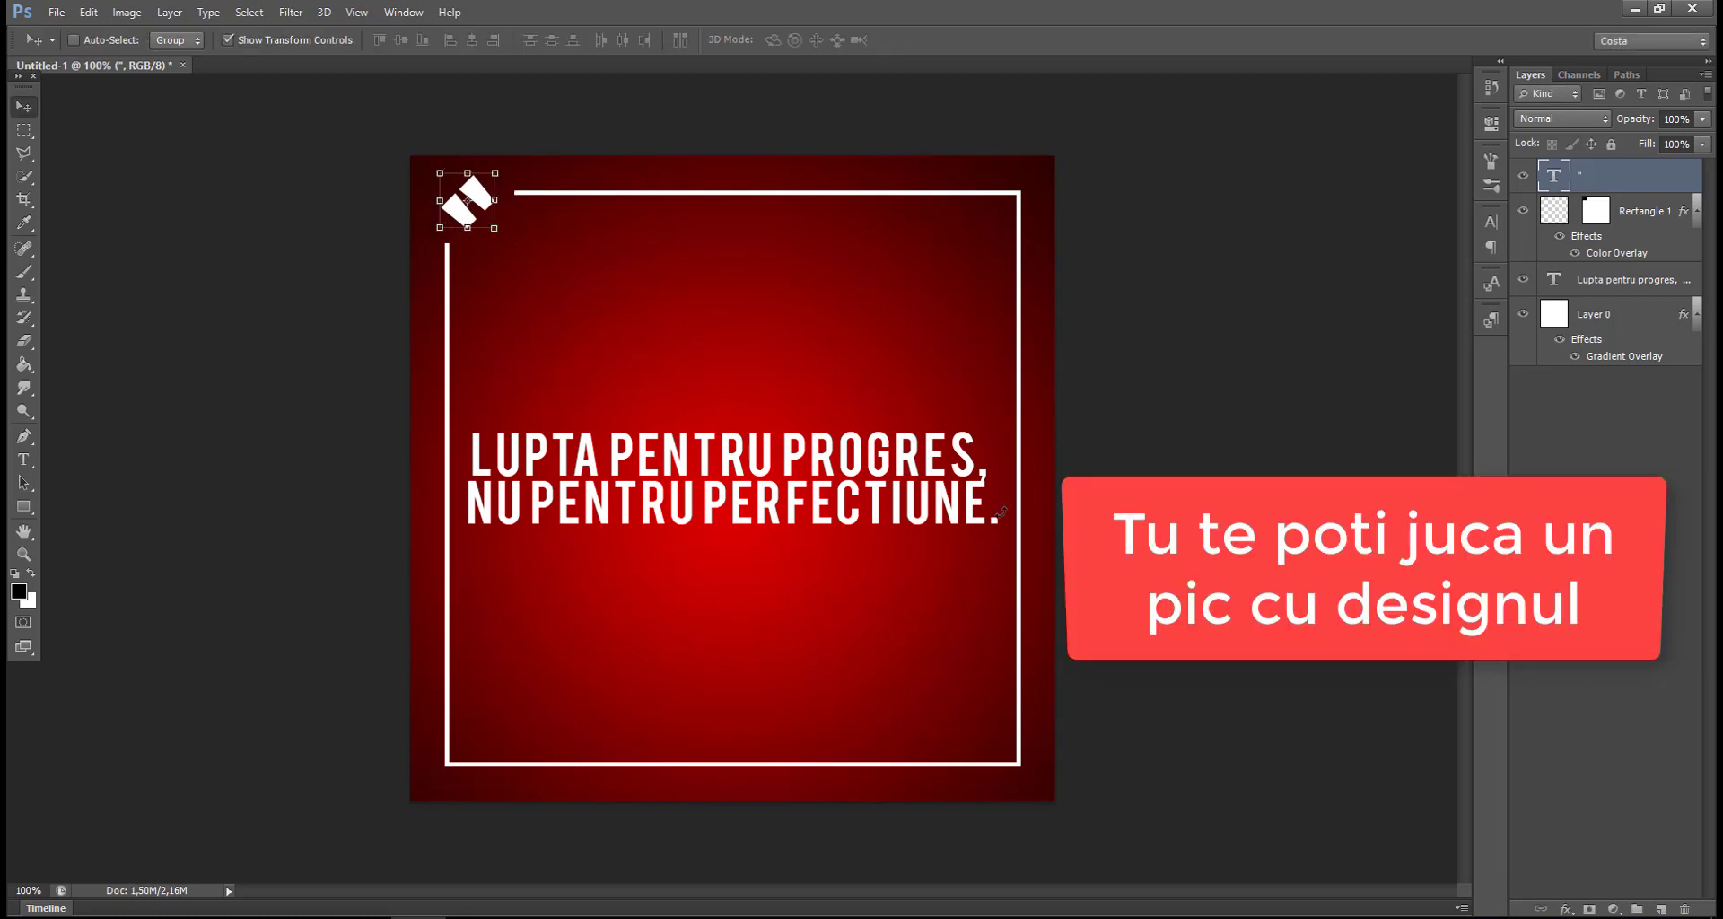
left_click(1678, 463)
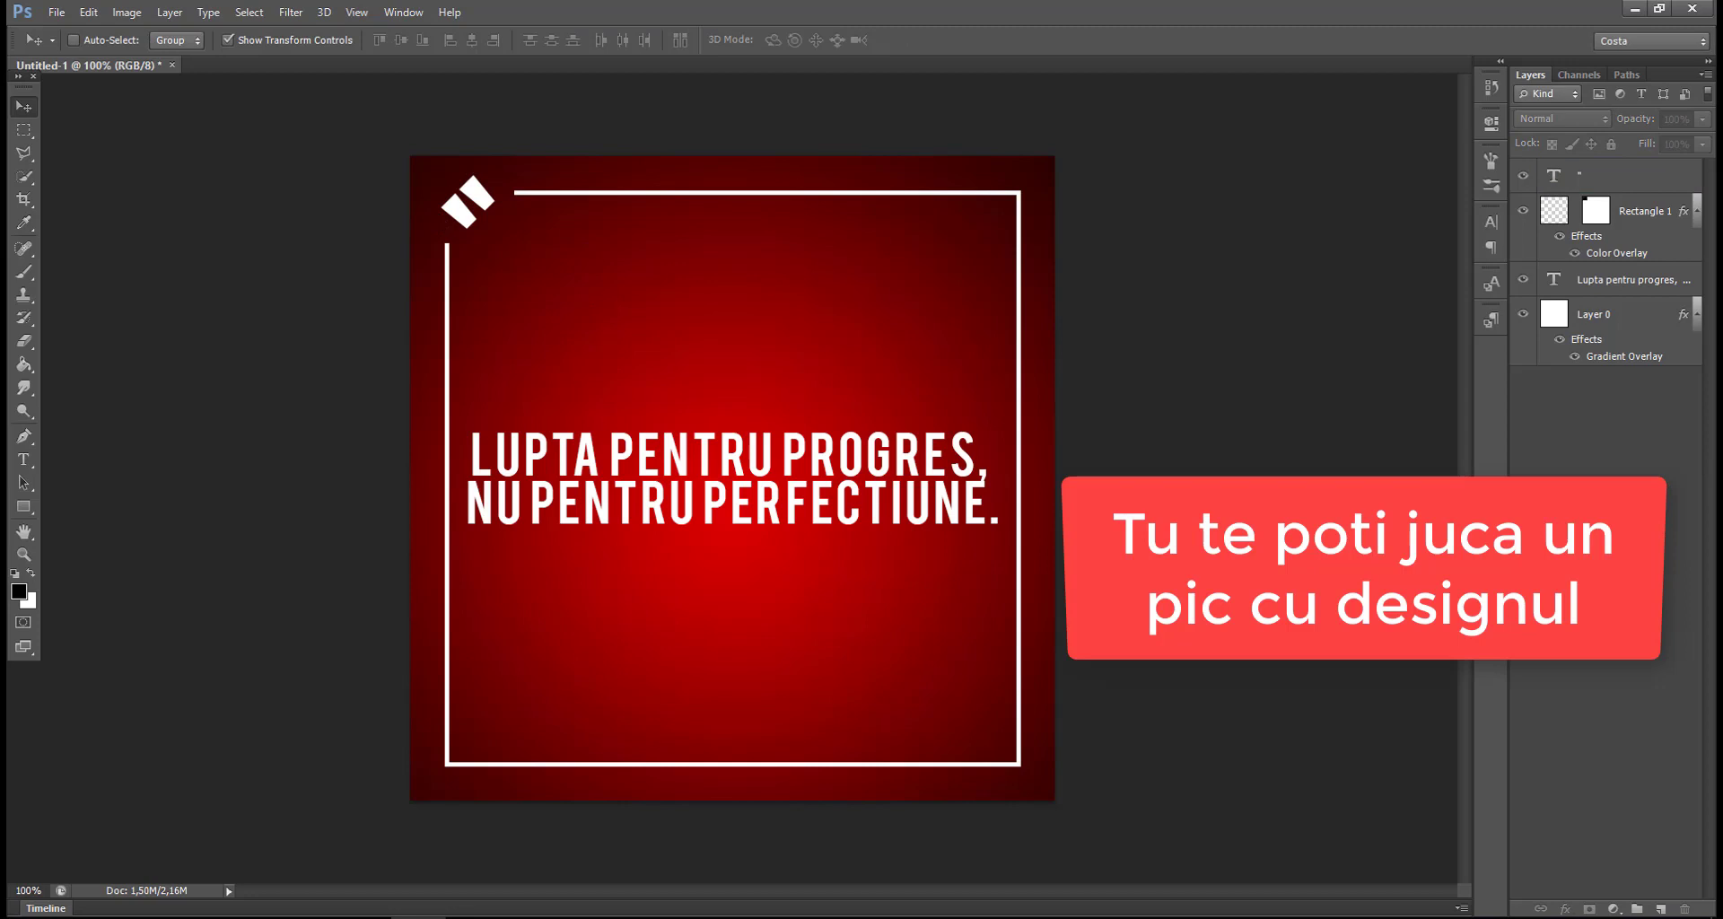